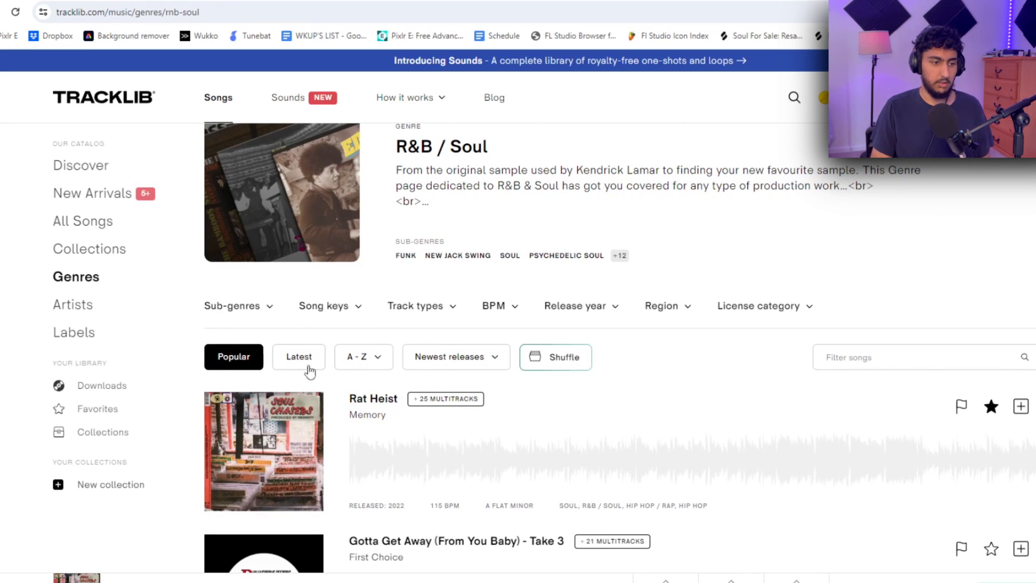
# Preview the song Rat Heist in the R&B / Soul genre list and download the track
pyautogui.click(262, 458)
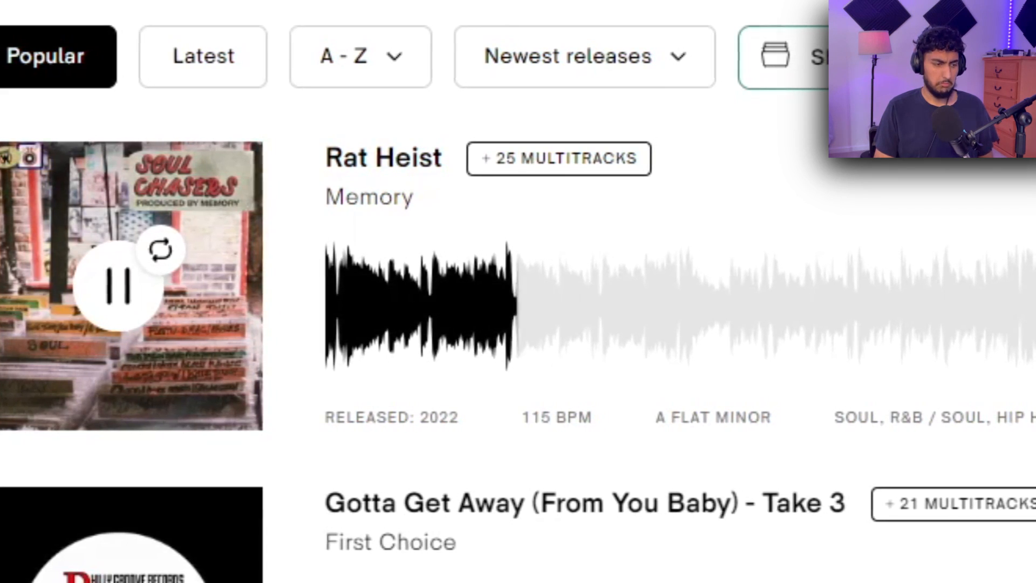
pyautogui.click(148, 300)
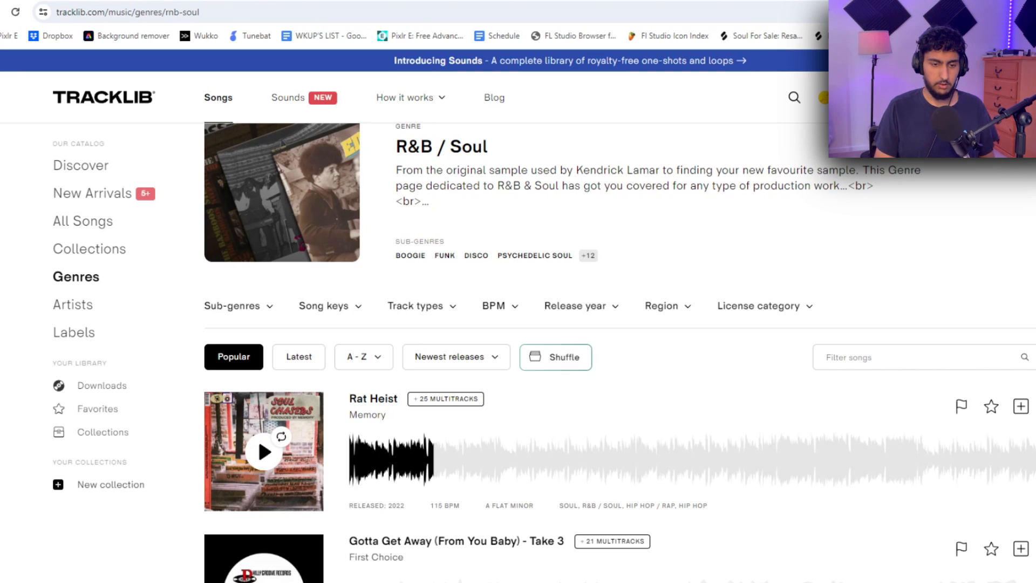
pyautogui.click(1035, 405)
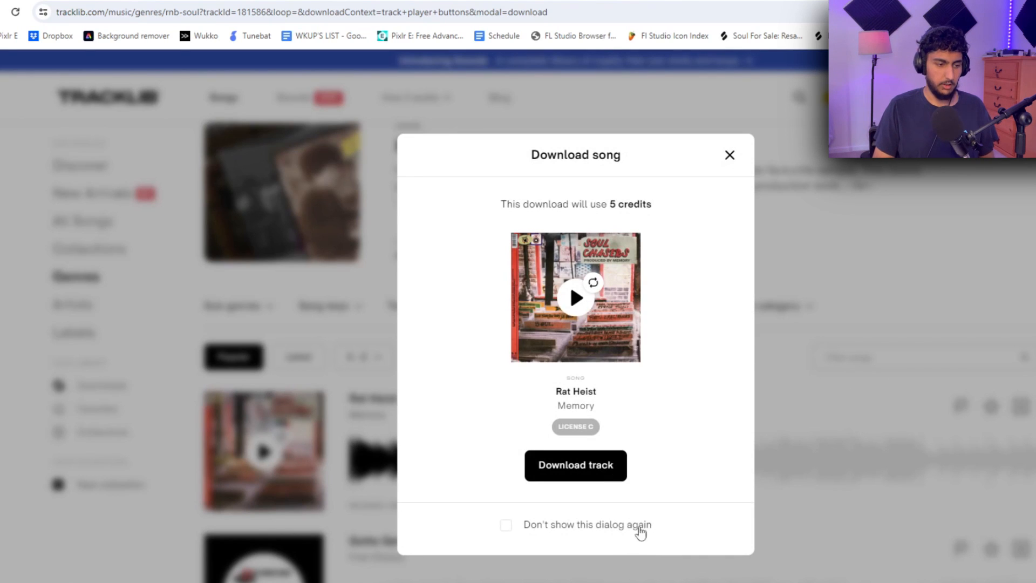
pyautogui.click(589, 474)
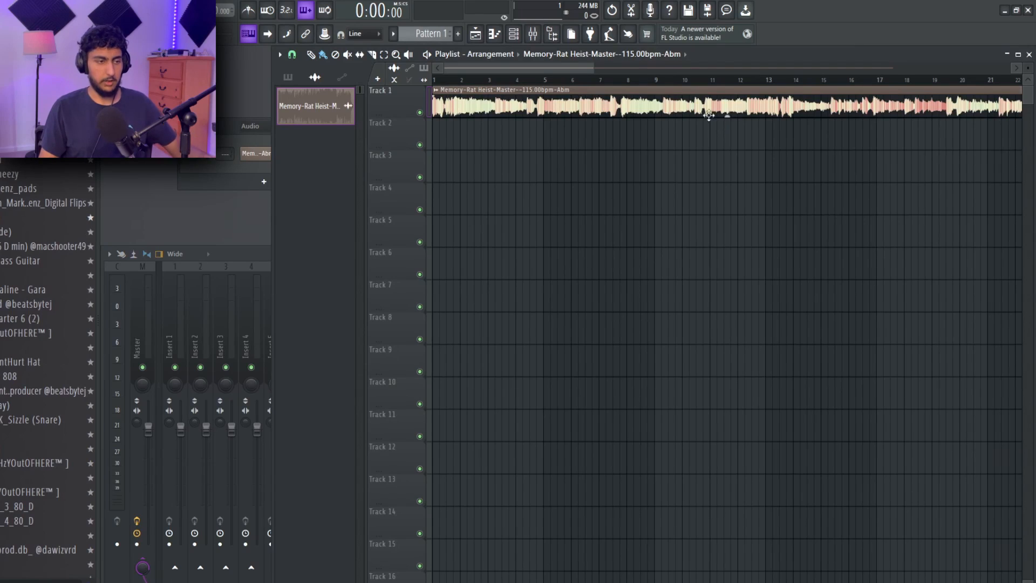
# Open the settings of the Rat Heist audio clip on Track 1 and bring up the Tempo tapper
pyautogui.hotkey('ctrl', 'a')
pyautogui.scroll(-4, 624, 169)
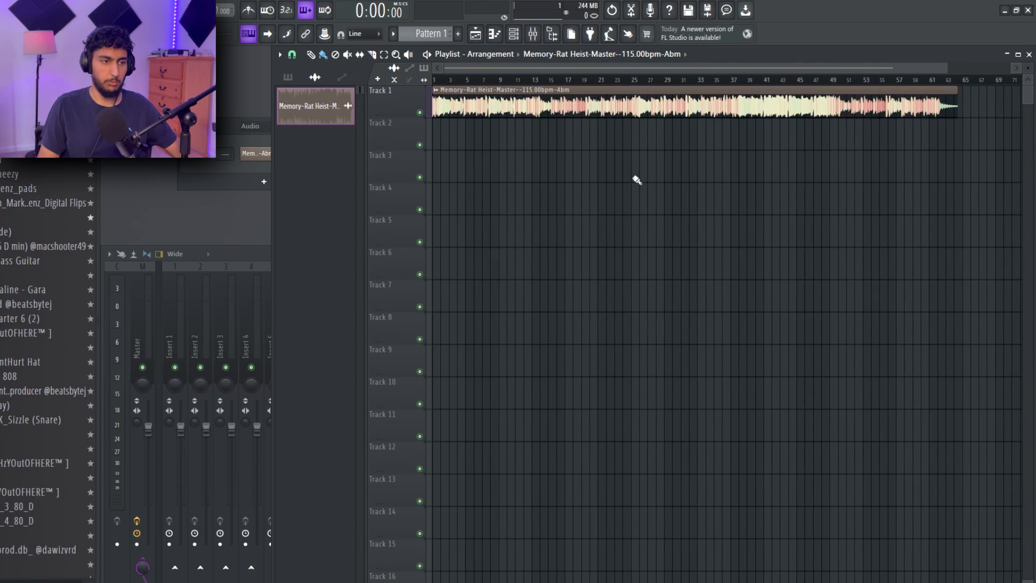
pyautogui.scroll(4, 520, 201)
pyautogui.doubleClick(606, 89)
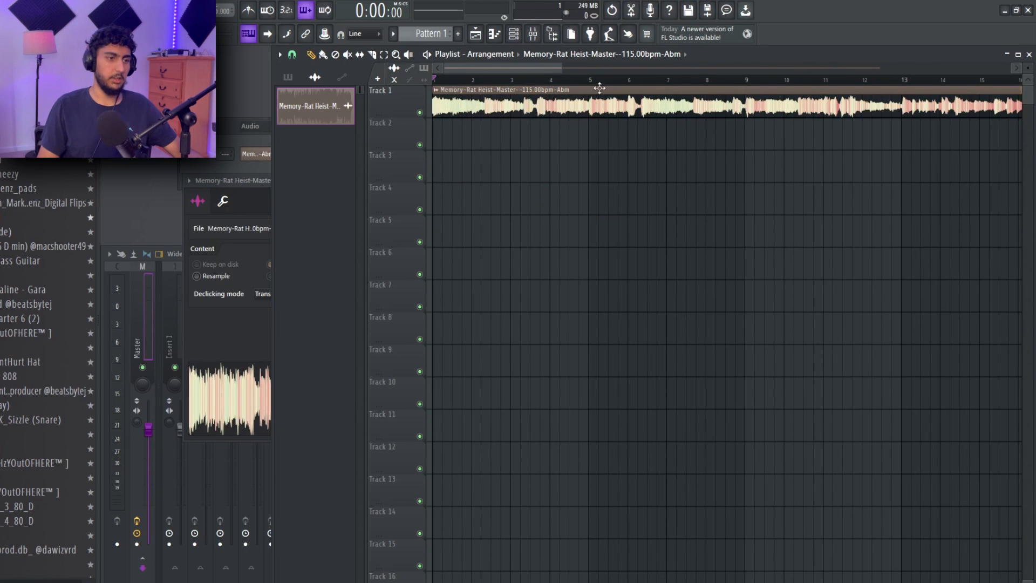
pyautogui.hotkey('ctrl', 'a')
pyautogui.hotkey('ctrl', 'd')
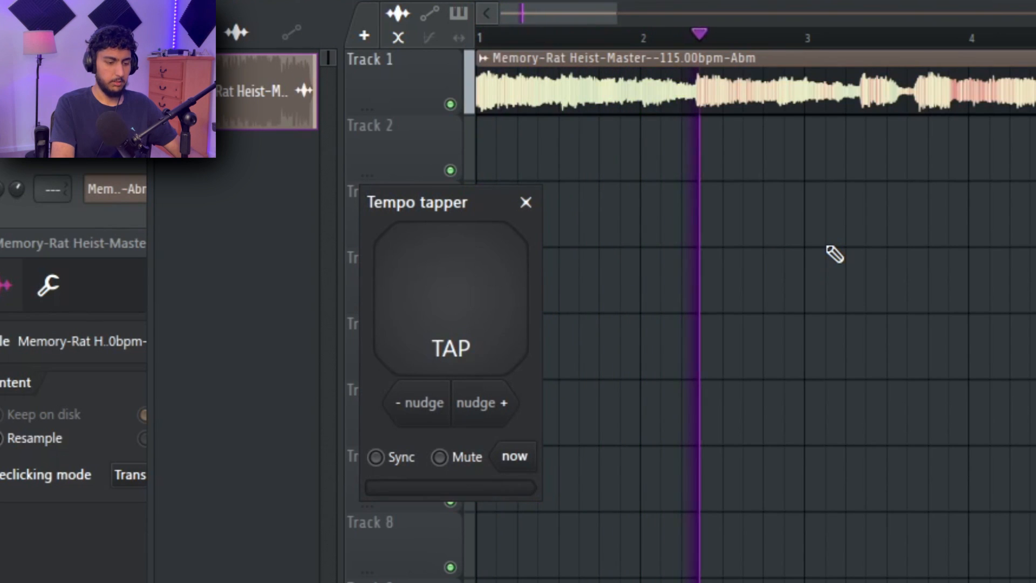
# Tap out the song's tempo in the Tempo tapper while the clip plays
pyautogui.press('space')
pyautogui.press('space')
pyautogui.press('space')
pyautogui.press('space')
pyautogui.press('space')
pyautogui.press('space')
pyautogui.press('space')
pyautogui.press('space')
pyautogui.press('space')
pyautogui.press('space')
pyautogui.press('space')
pyautogui.press('space')
pyautogui.press('space')
pyautogui.press('space')
pyautogui.press('space')
pyautogui.press('space')
pyautogui.press('space')
pyautogui.press('space')
pyautogui.press('space')
pyautogui.press('space')
pyautogui.press('space')
pyautogui.press('space')
pyautogui.press('space')
pyautogui.press('space')
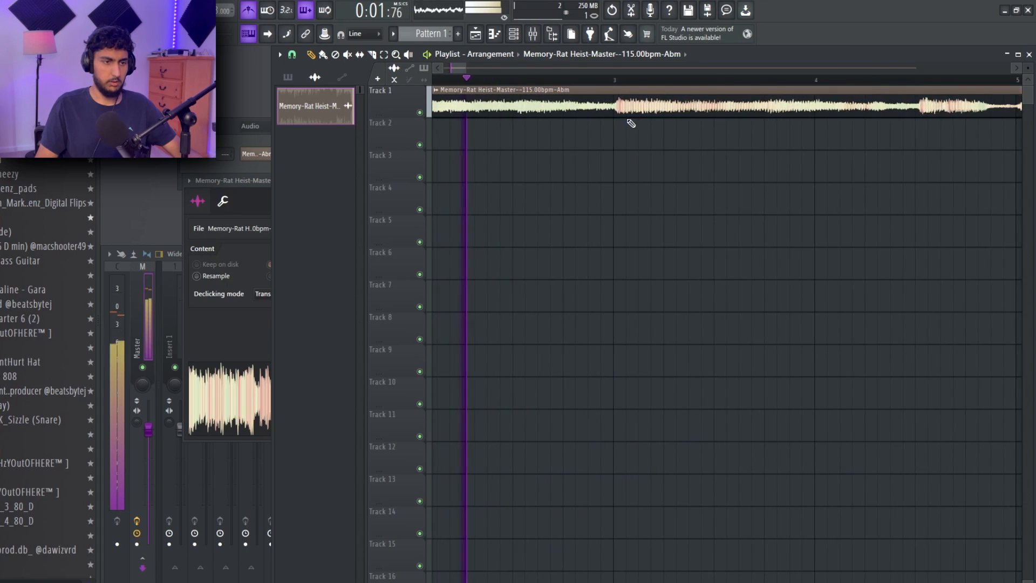
# Set the project tempo to 172 BPM and fit the Rat Heist sample to it with time stretching
pyautogui.scroll(3, 632, 122)
pyautogui.doubleClick(726, 112)
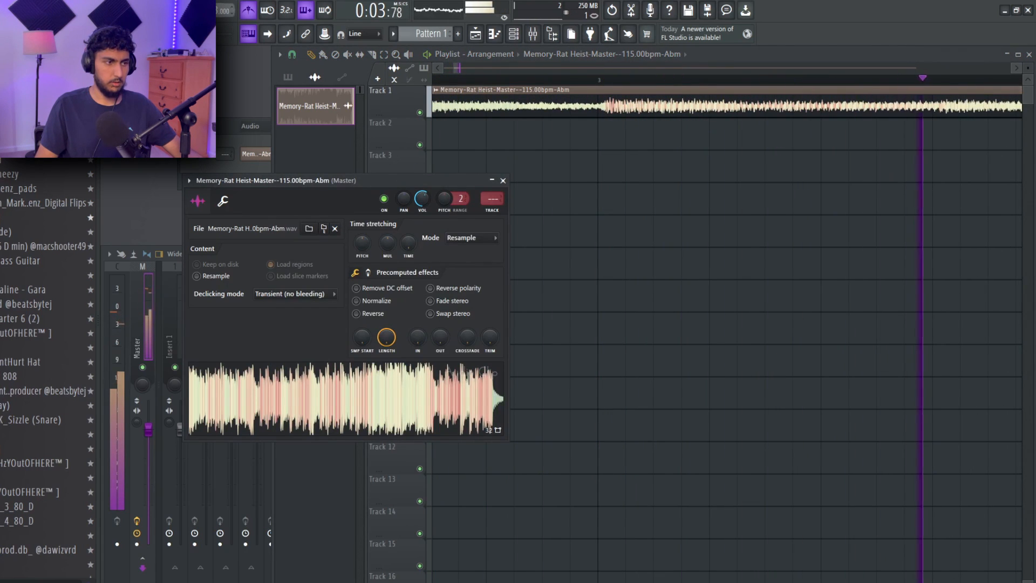
pyautogui.rightClick(723, 220)
pyautogui.scroll(-3, 692, 181)
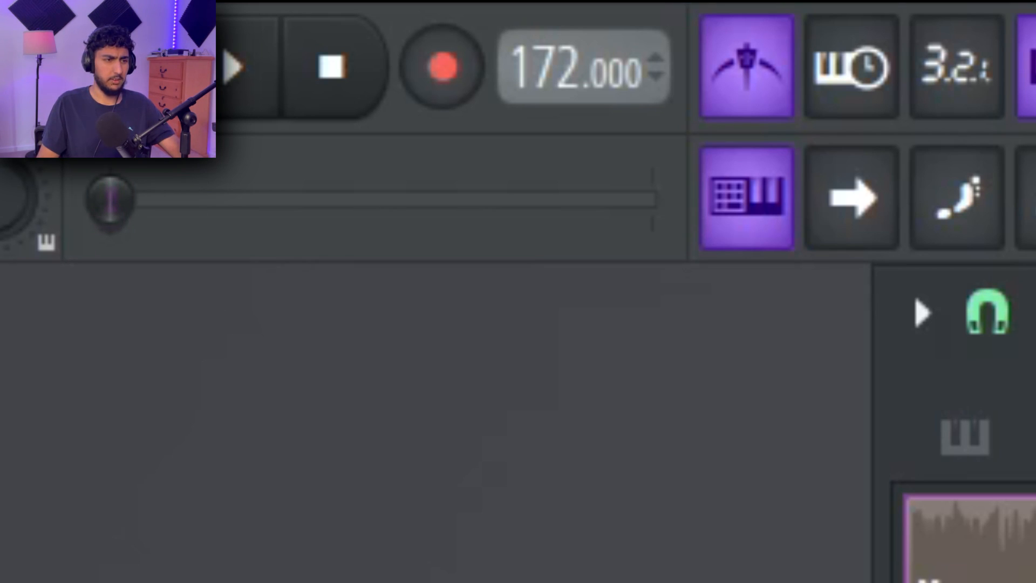
pyautogui.click(741, 164)
pyautogui.click(726, 226)
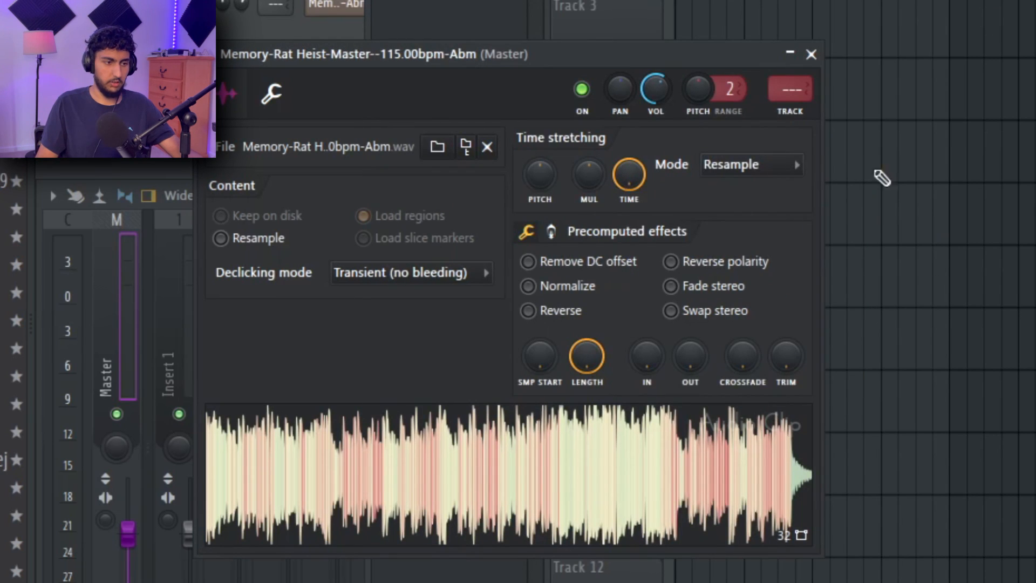
pyautogui.click(755, 5)
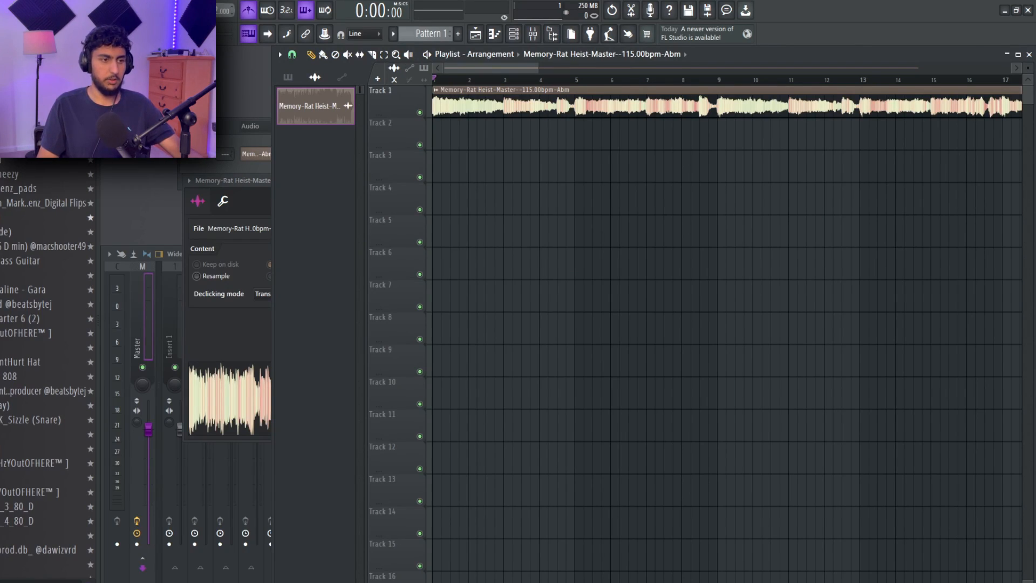
# Play the arrangement and slow the project tempo down to 162 BPM
pyautogui.press('space')
pyautogui.scroll(-14, 207, 11)
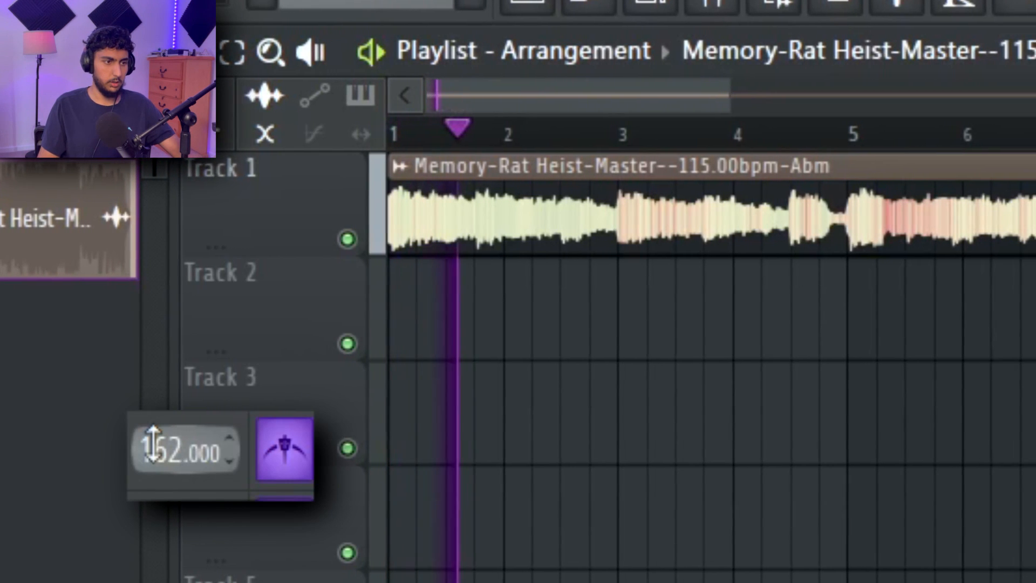
pyautogui.scroll(2, 142, 451)
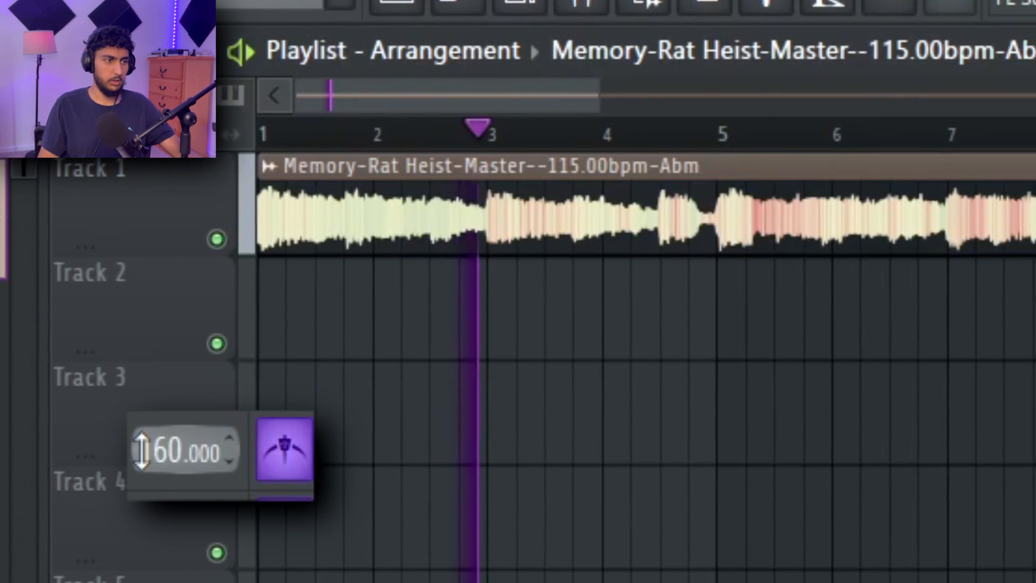
pyautogui.scroll(2, 142, 451)
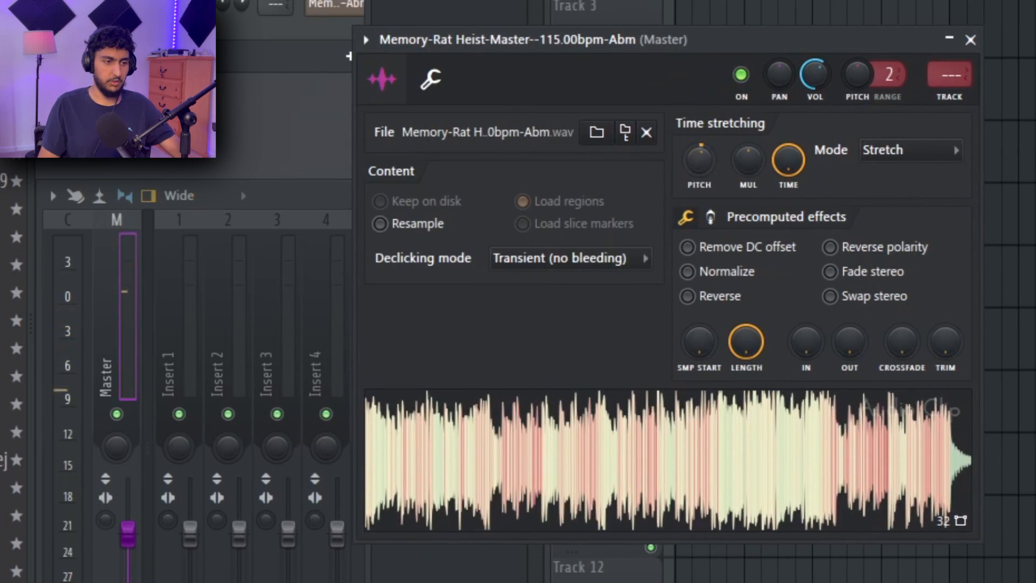
# Reopen the Rat Heist sample's settings and lower its pitch shift to -400 cents in Stretch mode
pyautogui.press('Escape')
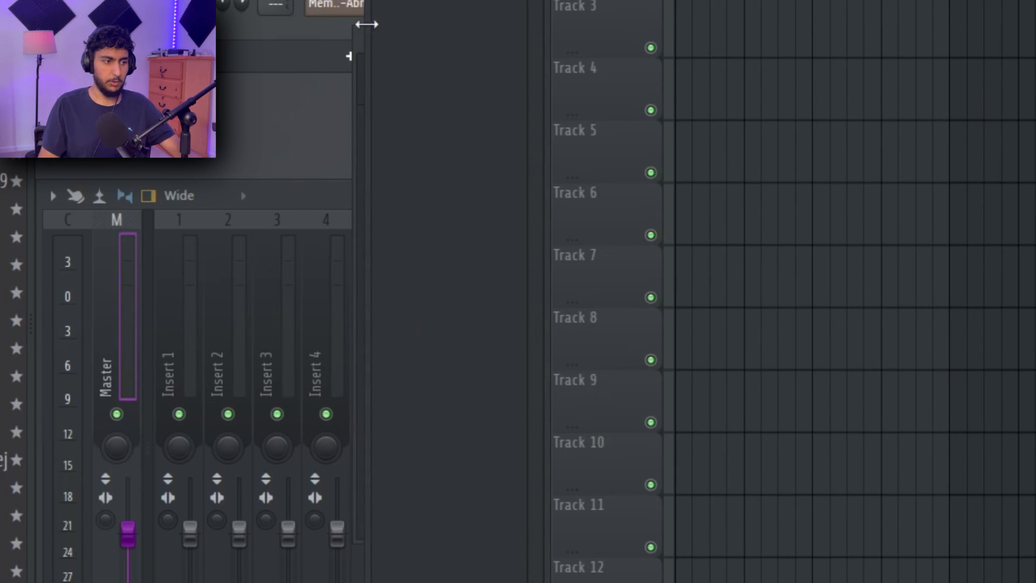
pyautogui.click(345, 6)
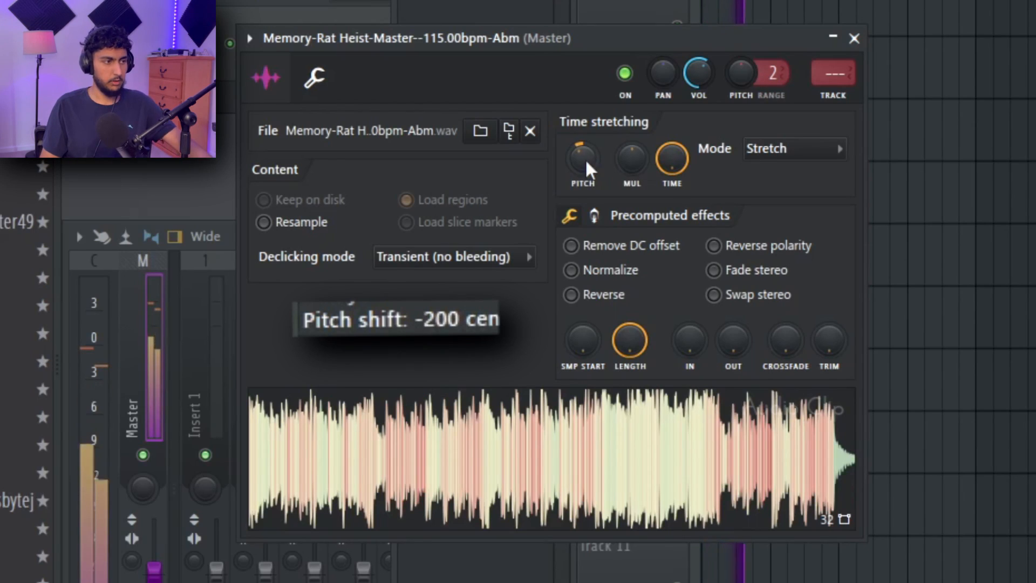
pyautogui.scroll(-1, 588, 169)
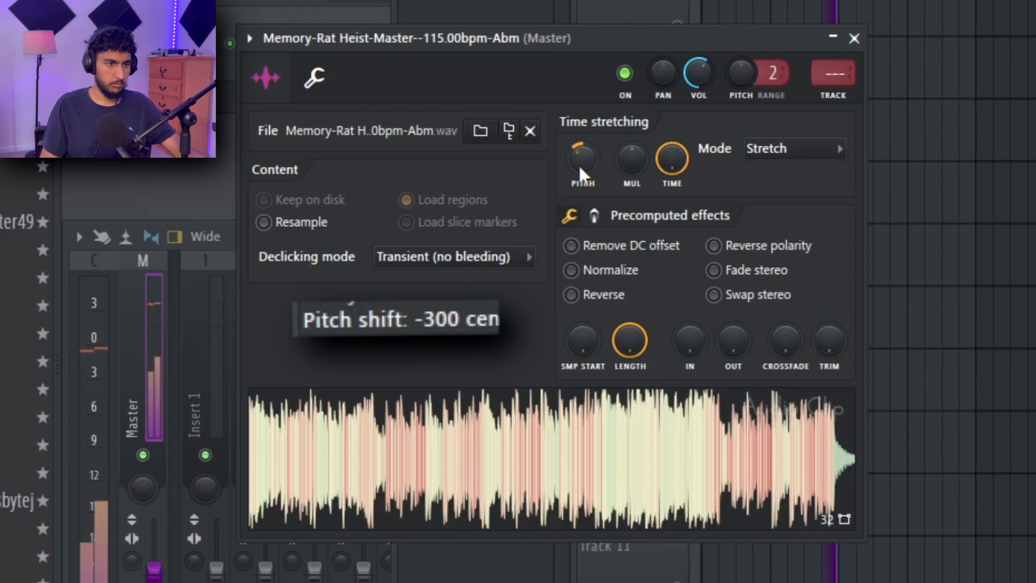
pyautogui.scroll(-1, 582, 172)
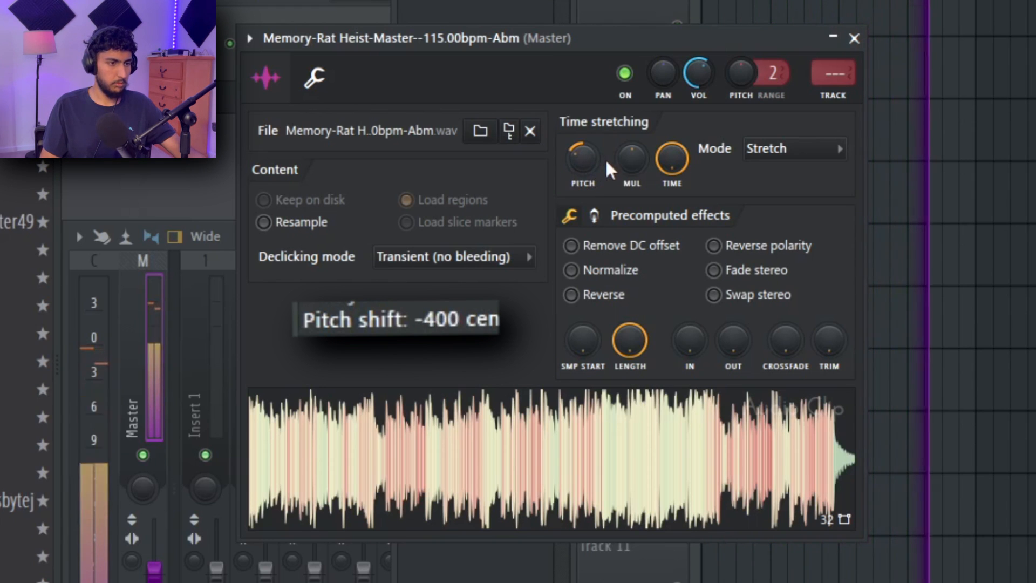
pyautogui.scroll(-1, 585, 162)
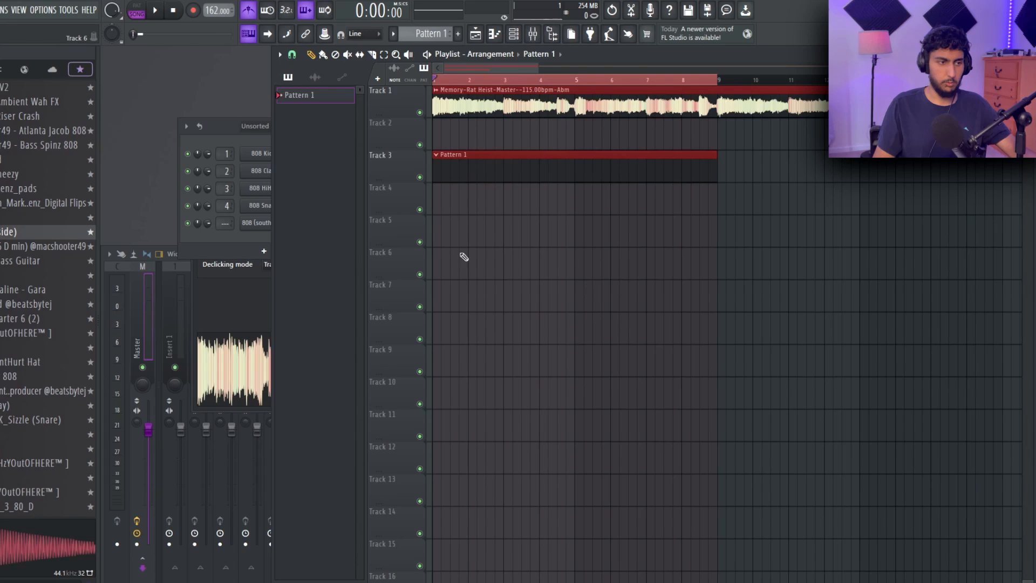
# Delete the 808 Kick, 808 Clap, 808 HiHat and 808 Snare channels from the channel rack
pyautogui.press('F6')
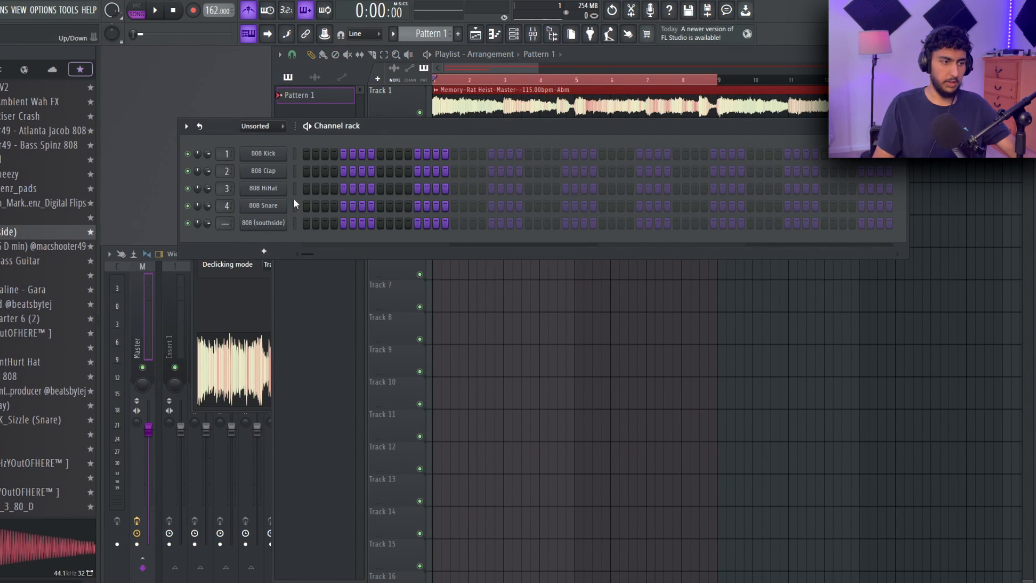
pyautogui.hotkey('alt', 'Delete')
pyautogui.click(522, 339)
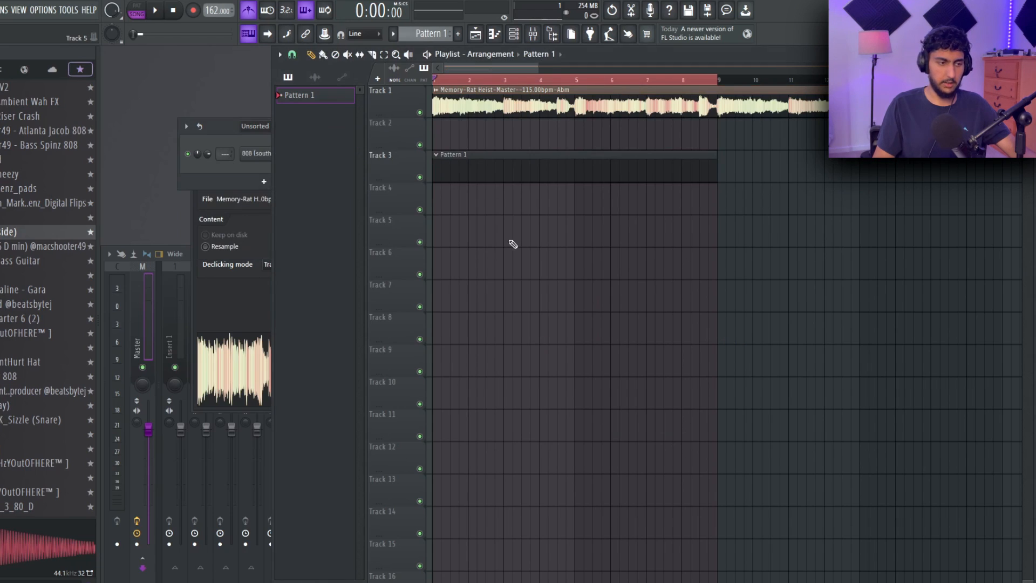
# Open the piano roll of the 808 (southside) channel and draw a two-bar E5 note starting at bar 1
pyautogui.click(258, 146)
pyautogui.rightClick(286, 148)
pyautogui.click(306, 153)
pyautogui.moveTo(203, 197); pyautogui.dragTo(178, 215)
pyautogui.press('space')
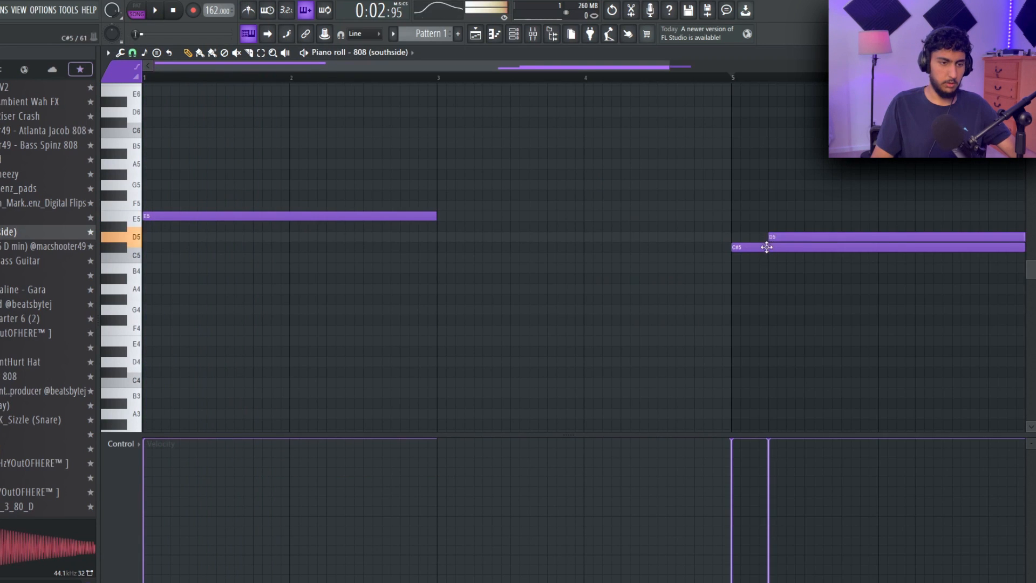
# Move the D5 note to C5 at the start of bar 5 and delete the C#5 note above it
pyautogui.moveTo(765, 241); pyautogui.dragTo(734, 262)
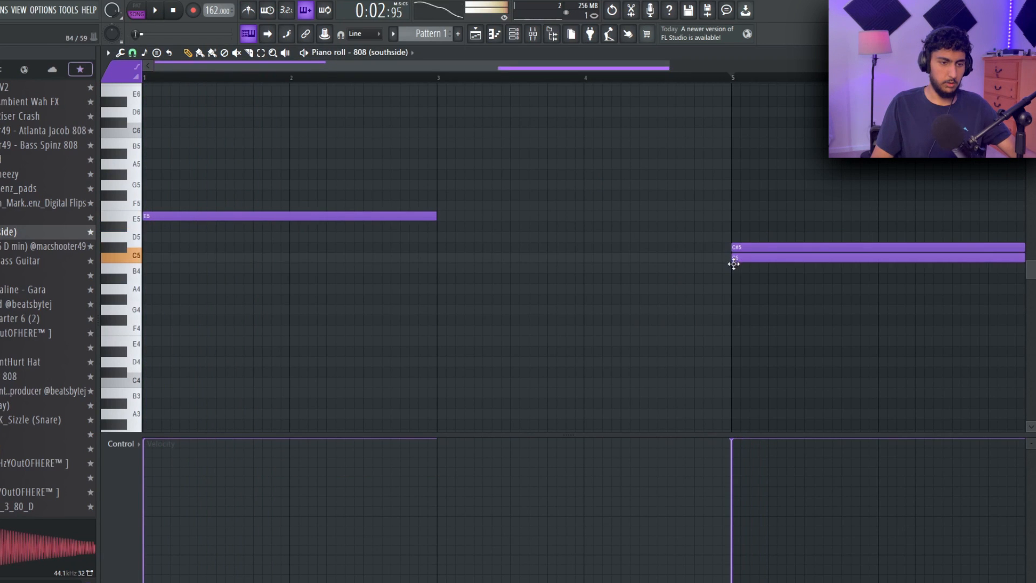
pyautogui.rightClick(747, 248)
pyautogui.press('space')
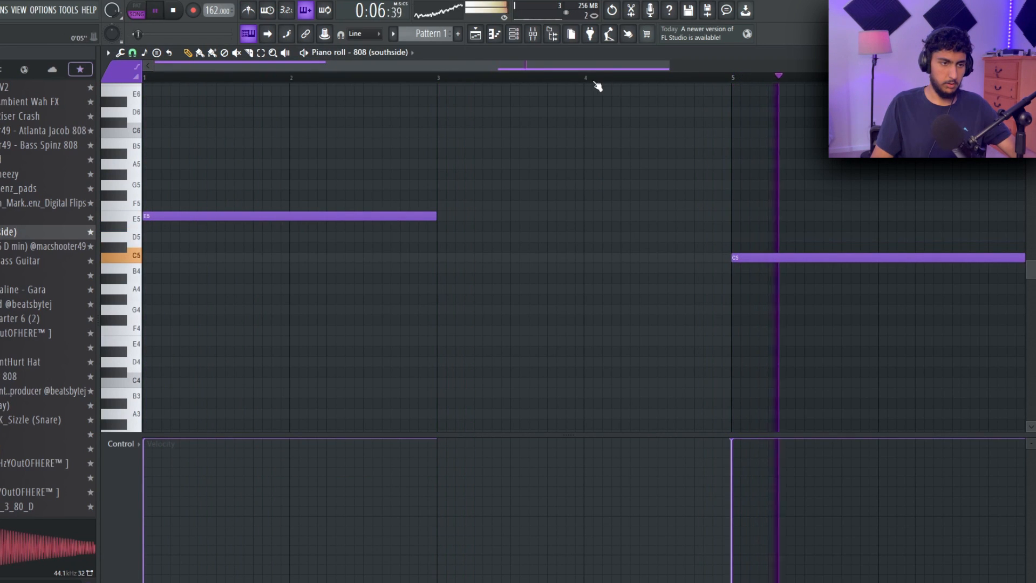
# Extend the E5 note to reach bar 5 and the C5 note to reach bar 9
pyautogui.scroll(-1, 728, 161)
pyautogui.hotkey('ctrl', 'l')
pyautogui.scroll(-1, 701, 176)
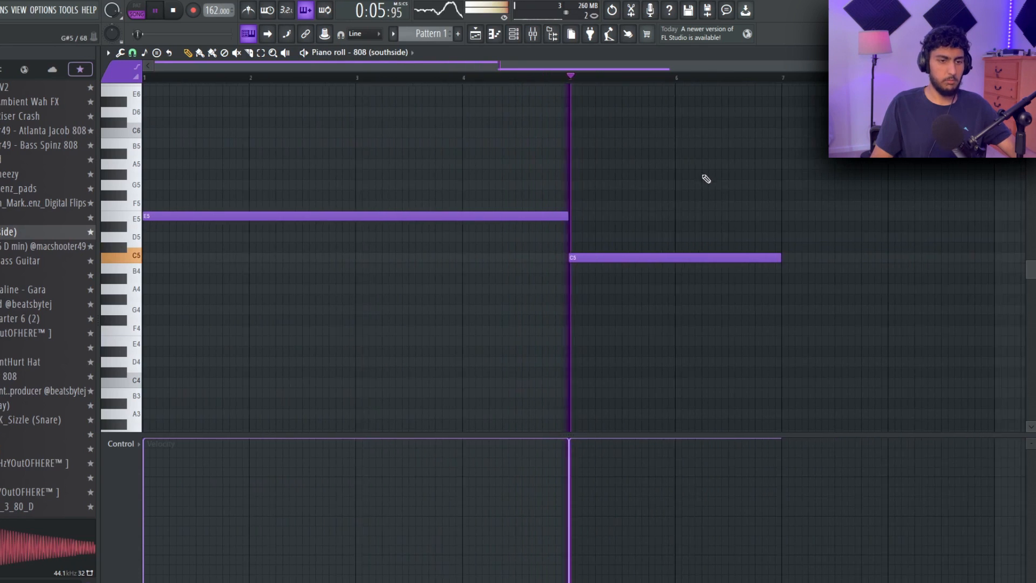
pyautogui.moveTo(679, 253); pyautogui.dragTo(860, 260)
pyautogui.scroll(-1, 534, 172)
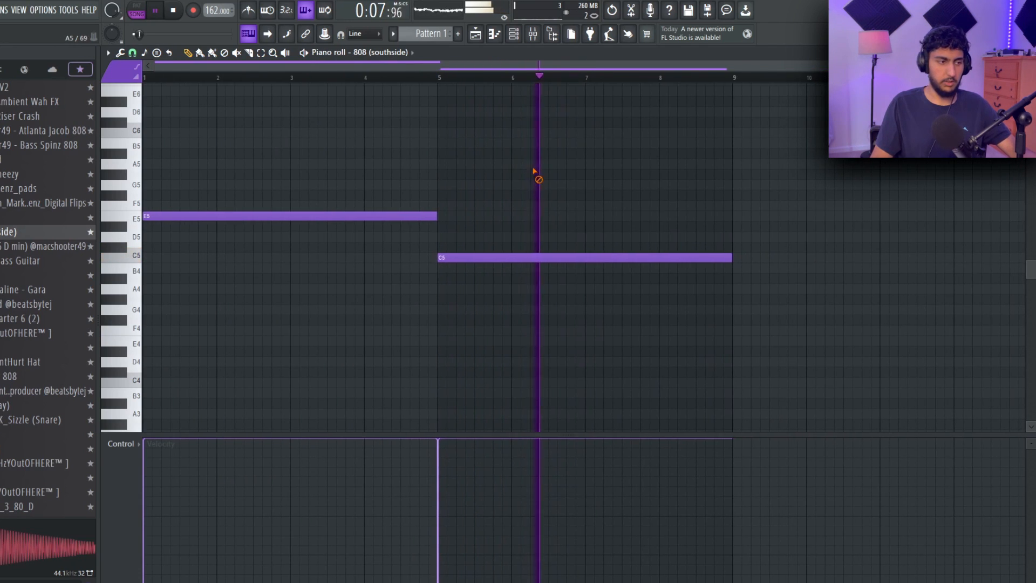
# Add short E5 and D5 notes leading into bar 5 and replay the transition
pyautogui.moveTo(214, 76); pyautogui.dragTo(29, 73)
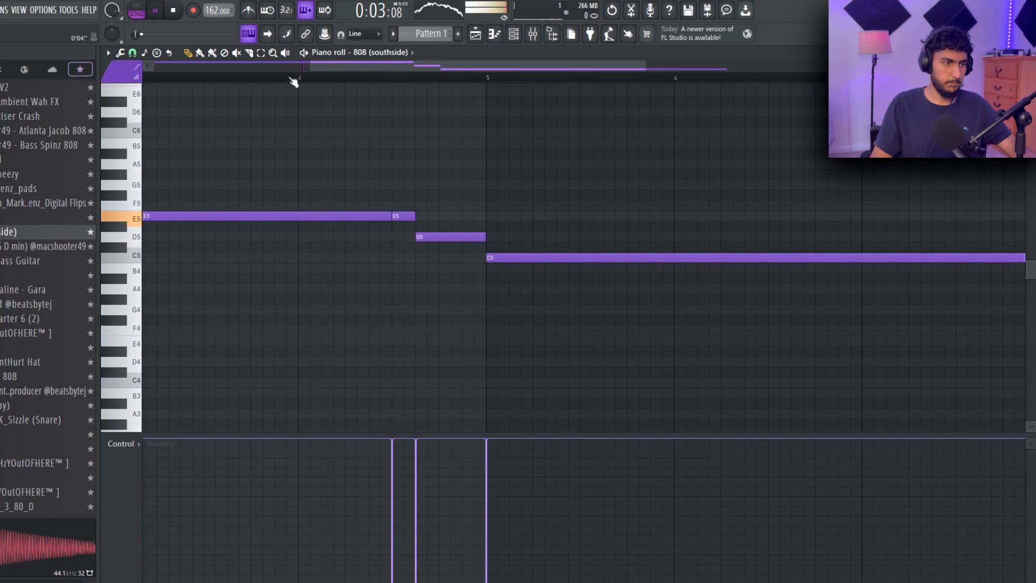
pyautogui.click(293, 79)
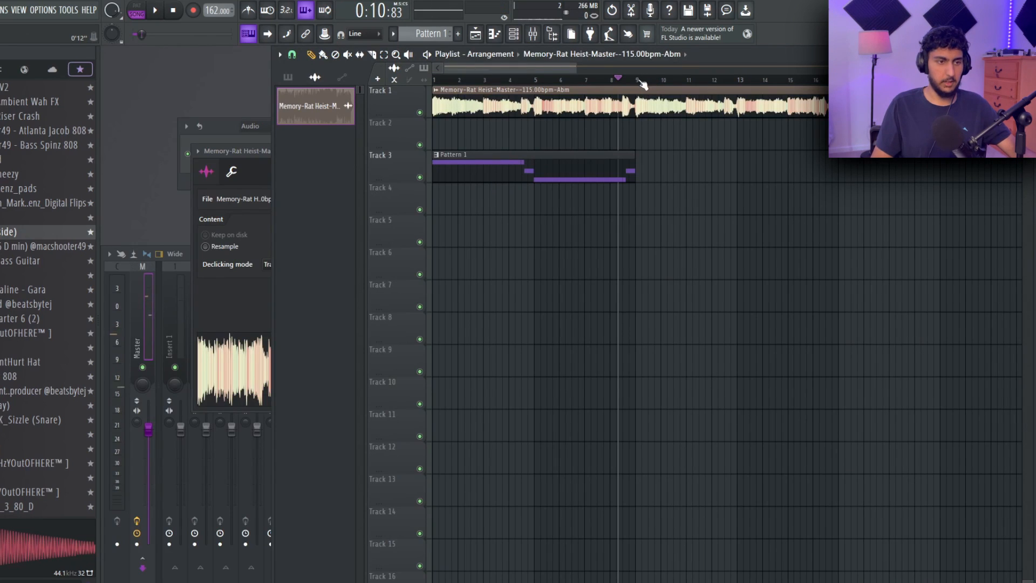
# Select the first eight bars of the arrangement for looping and open the Rat Heist sample's settings
pyautogui.moveTo(641, 81); pyautogui.dragTo(434, 80)
pyautogui.doubleClick(531, 107)
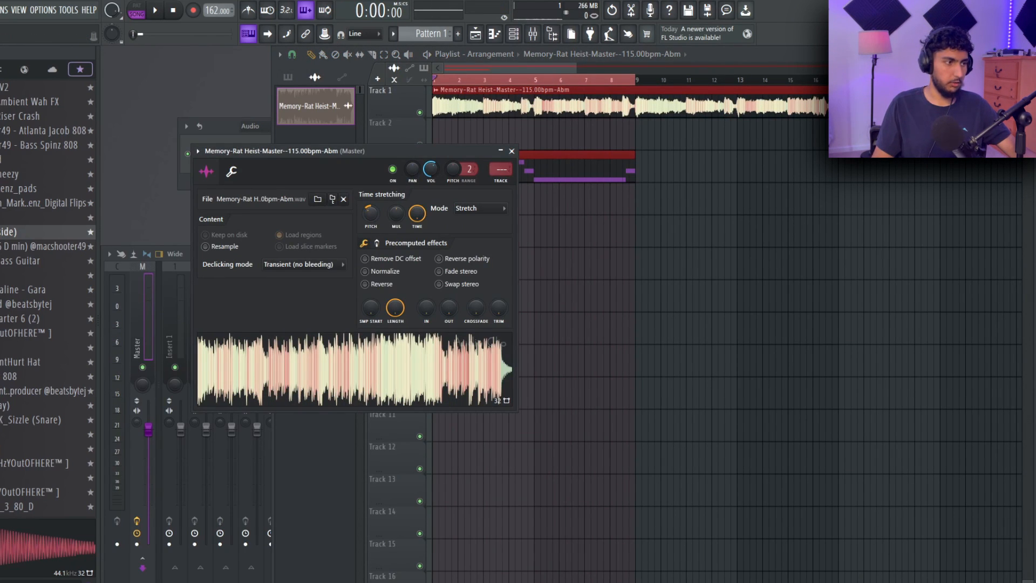
pyautogui.rightClick(622, 196)
# Transpose all notes of the 808 (southside) pattern up two semitones
pyautogui.doubleClick(579, 176)
pyautogui.hotkey('shift', 'Up')
pyautogui.hotkey('shift', 'Up')
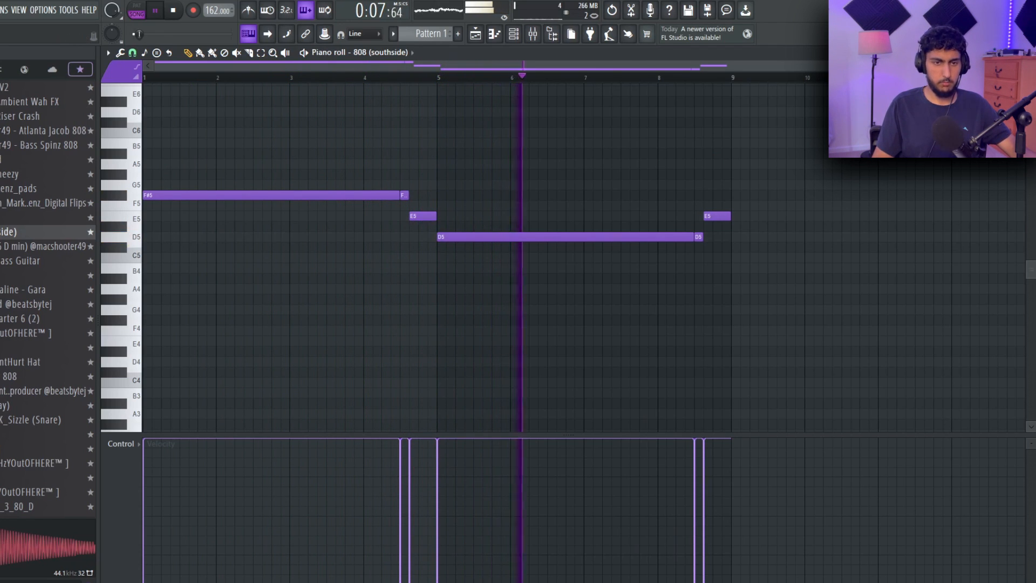
# Return to the channel rack and mute the 808 (southside) channel
pyautogui.press('F7')
pyautogui.press('F6')
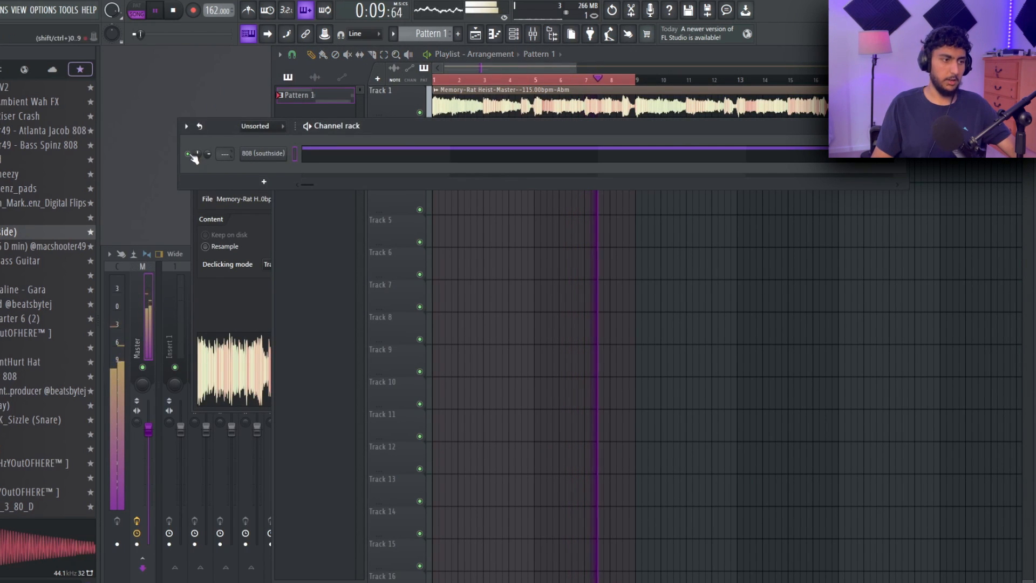
pyautogui.moveTo(218, 128); pyautogui.dragTo(217, 150)
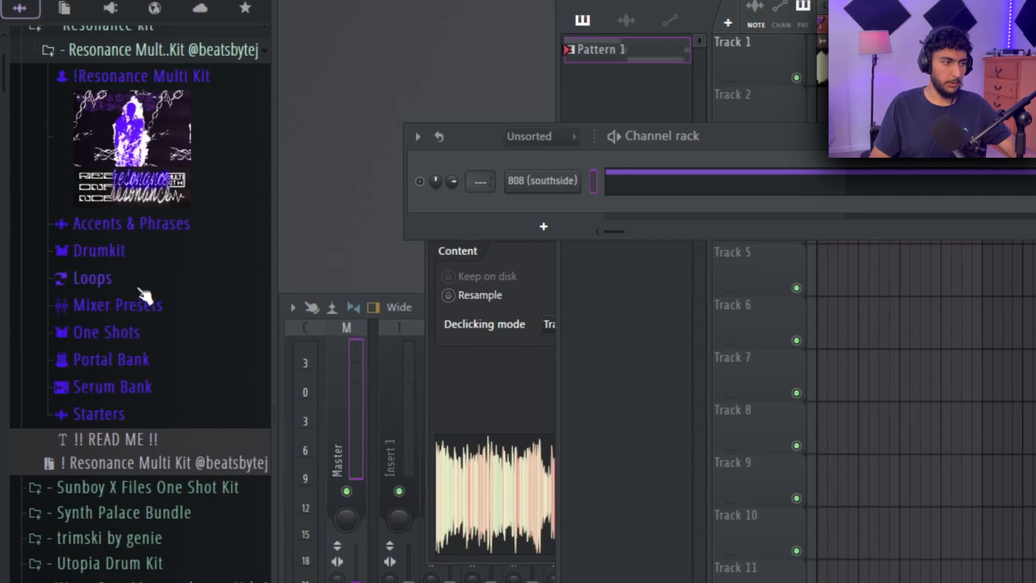
# Audition the snares in the Resonance Multi Kit's Drumkit folder and add Snare - Loving to the channel rack
pyautogui.click(99, 250)
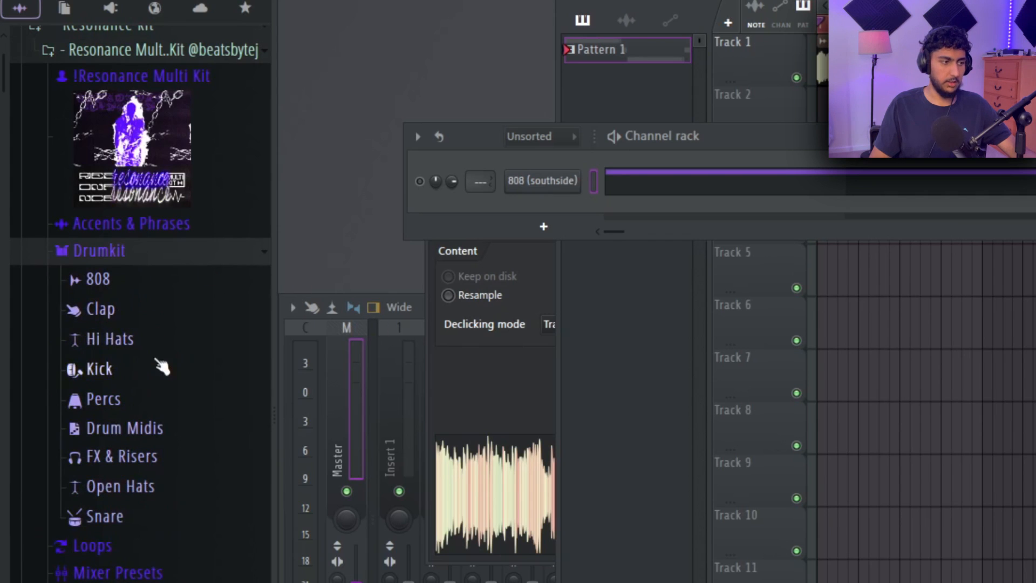
pyautogui.click(150, 518)
pyautogui.scroll(3, 225, 319)
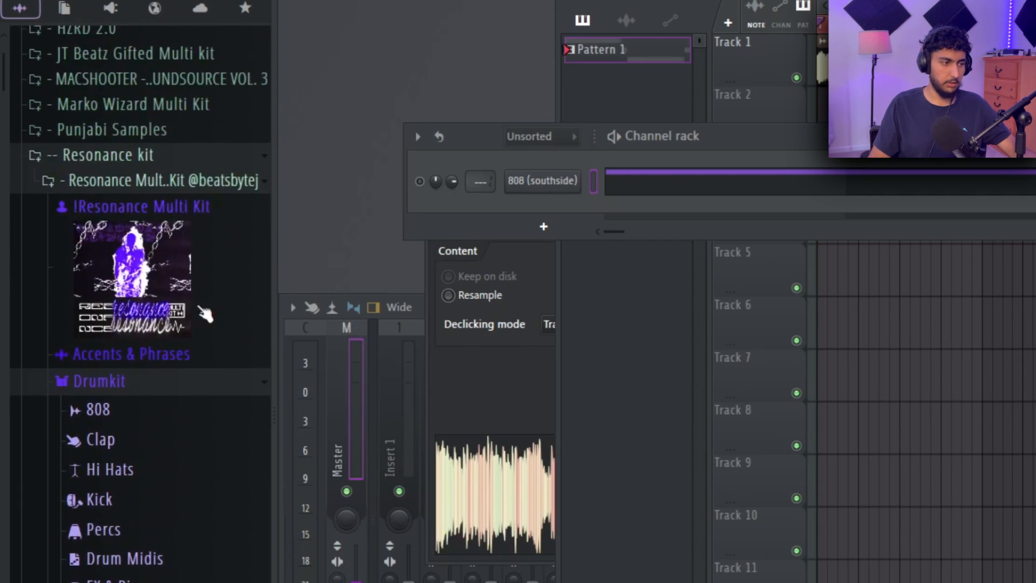
pyautogui.scroll(-8, 162, 345)
pyautogui.click(119, 366)
pyautogui.click(186, 322)
pyautogui.click(194, 275)
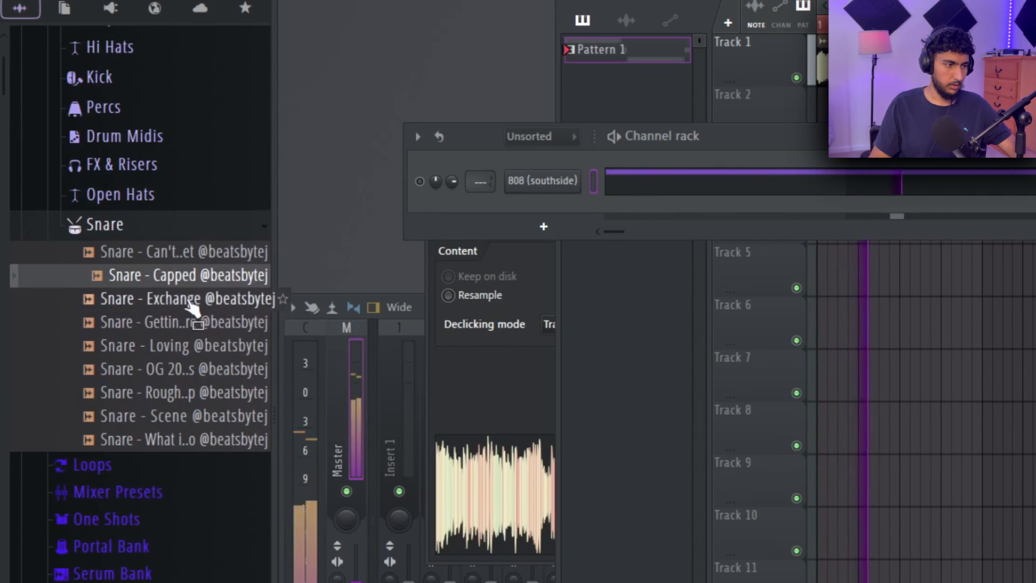
pyautogui.click(195, 346)
pyautogui.moveTo(202, 356); pyautogui.dragTo(539, 211)
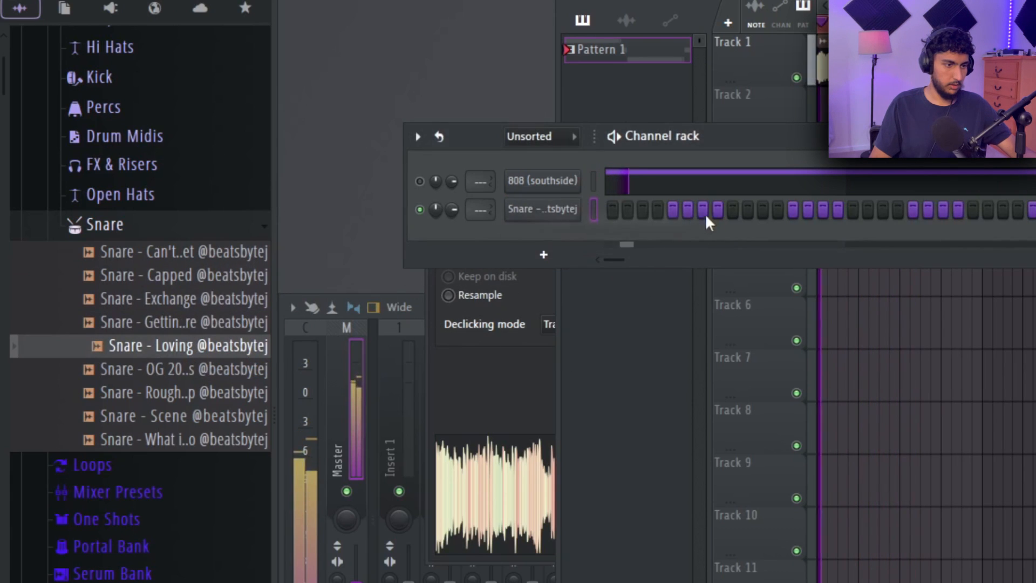
# Program a C5 snare hit on the third beat of every bar and lower the bar 4 hit to A#4
pyautogui.rightClick(572, 207)
pyautogui.click(610, 208)
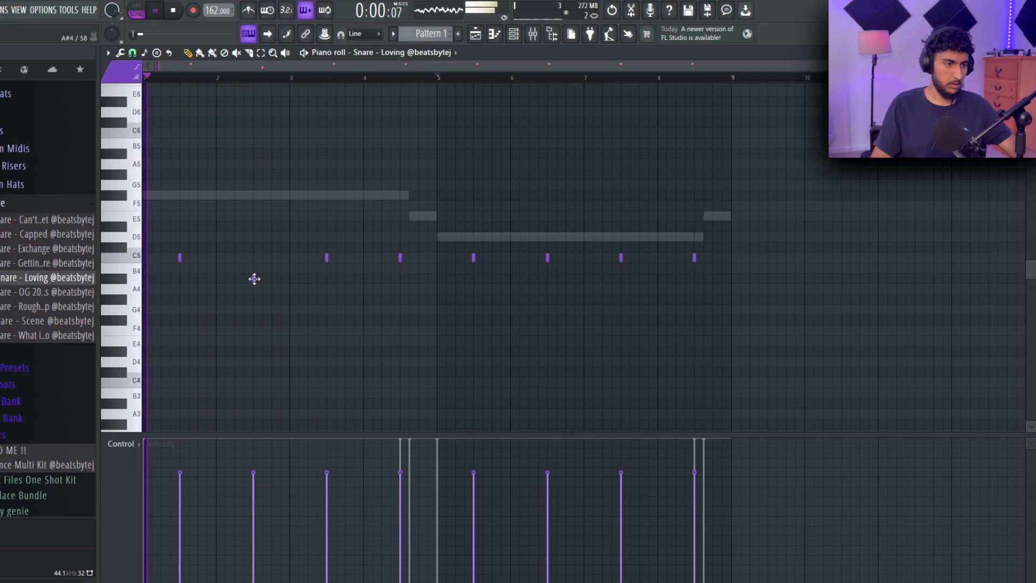
pyautogui.moveTo(254, 277); pyautogui.dragTo(255, 254)
pyautogui.moveTo(400, 259)
pyautogui.mouseDown()
pyautogui.moveTo(400, 285)
pyautogui.moveTo(403, 271)
pyautogui.mouseUp()
pyautogui.scroll(3, 399, 251)
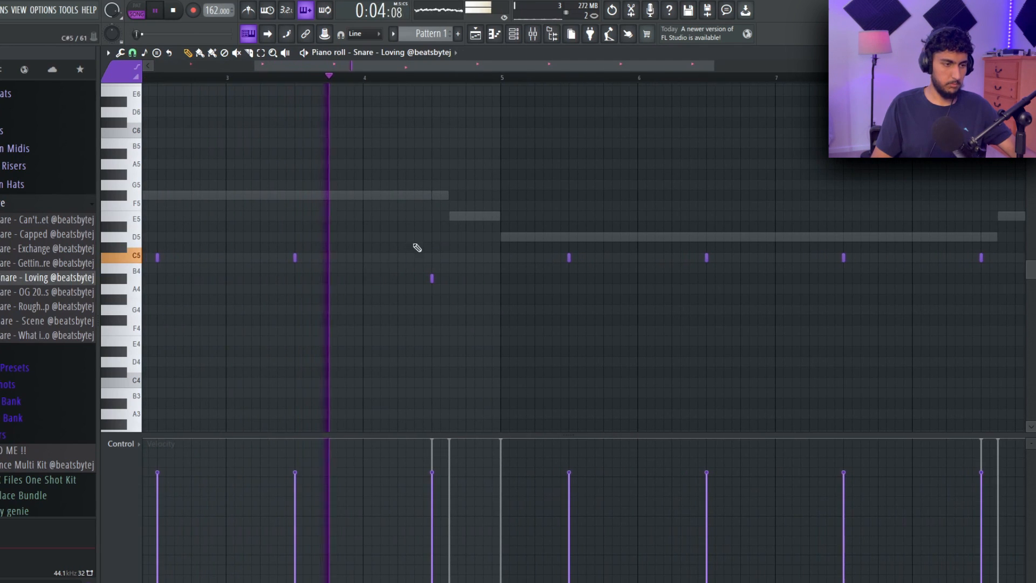
# Replace the snare hits in bars 5 to 8 with a copy of bars 1 to 4 and close the piano roll
pyautogui.scroll(-3, 486, 243)
pyautogui.moveTo(771, 272); pyautogui.dragTo(440, 203)
pyautogui.press('Delete')
pyautogui.moveTo(444, 78); pyautogui.dragTo(143, 79)
pyautogui.hotkey('ctrl', 'b')
pyautogui.keyDown('ctrl'); pyautogui.click(559, 127); pyautogui.keyUp('ctrl')
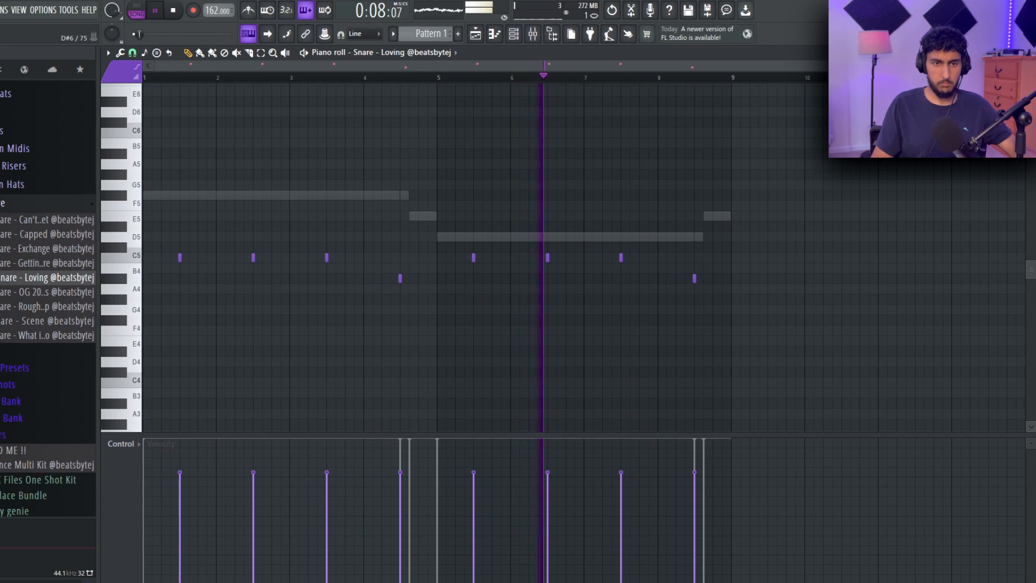
pyautogui.click(1028, 52)
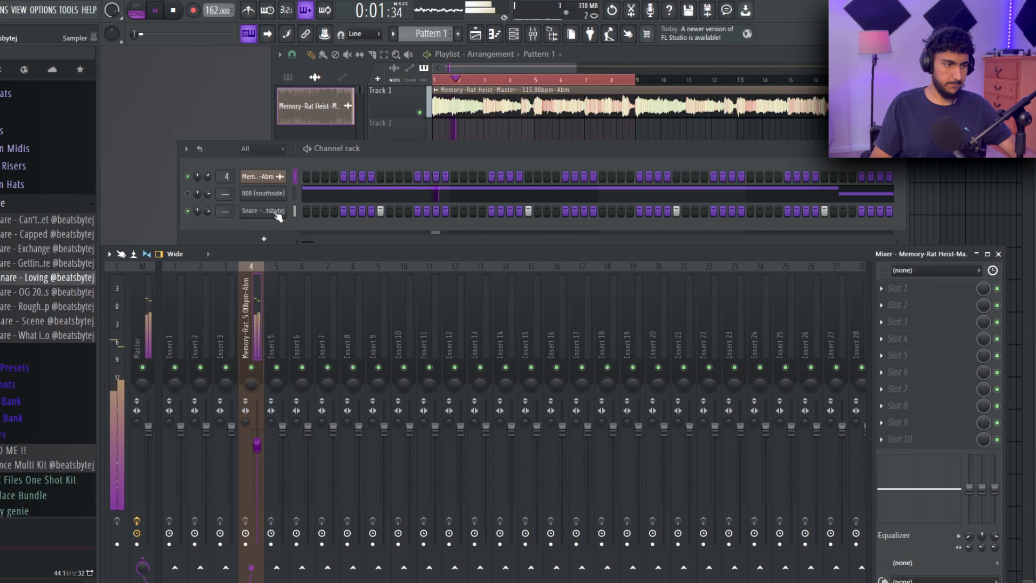
# Inspect the Snare - Loving channel's sampler settings and precomputed effects
pyautogui.click(274, 214)
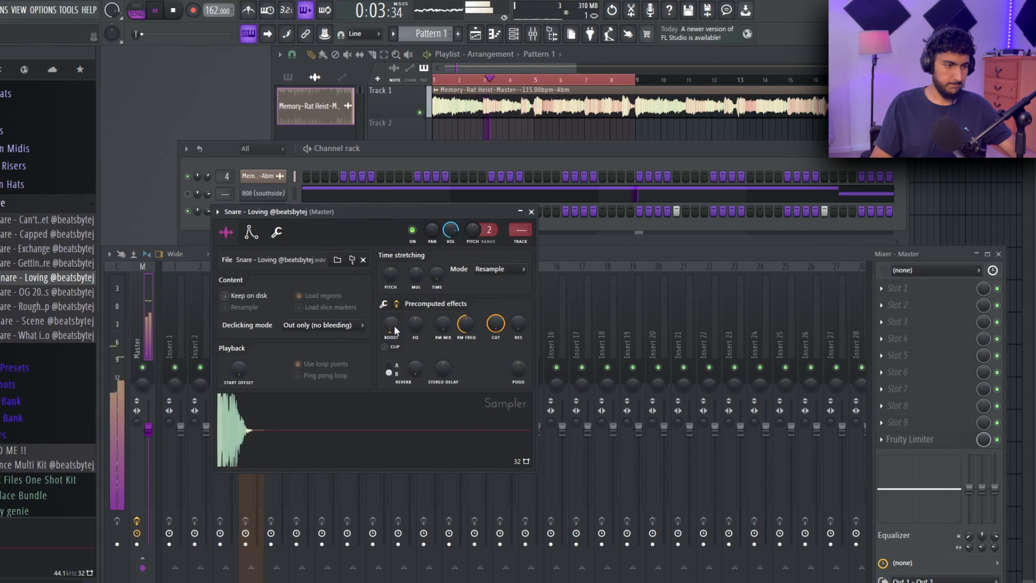
pyautogui.click(193, 222)
pyautogui.click(272, 211)
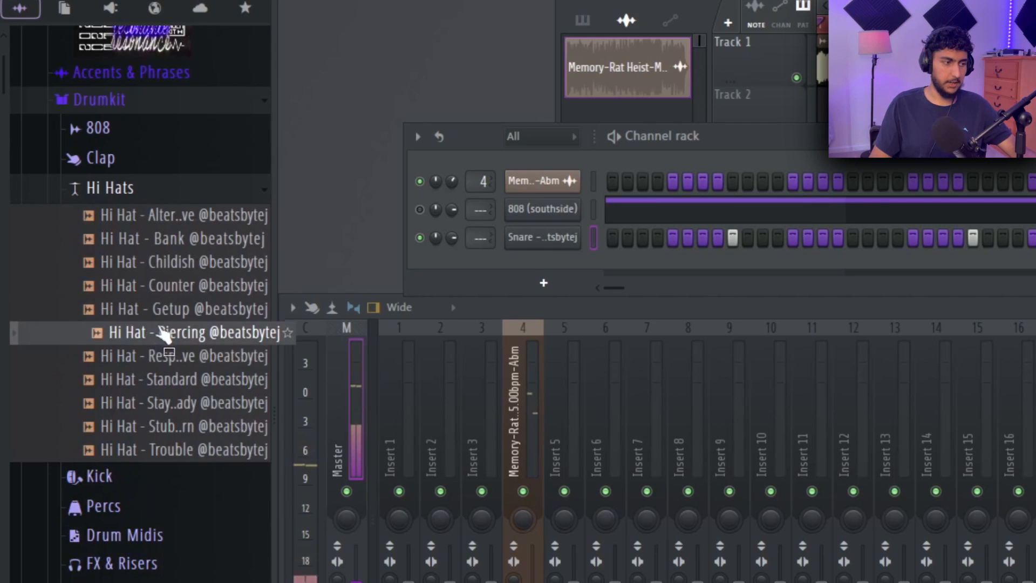
# Add the Responsive and Piercing hi-hats to the channel rack and fill the Responsive channel every 4 steps
pyautogui.moveTo(200, 359); pyautogui.dragTo(539, 286)
pyautogui.moveTo(174, 337); pyautogui.dragTo(597, 290)
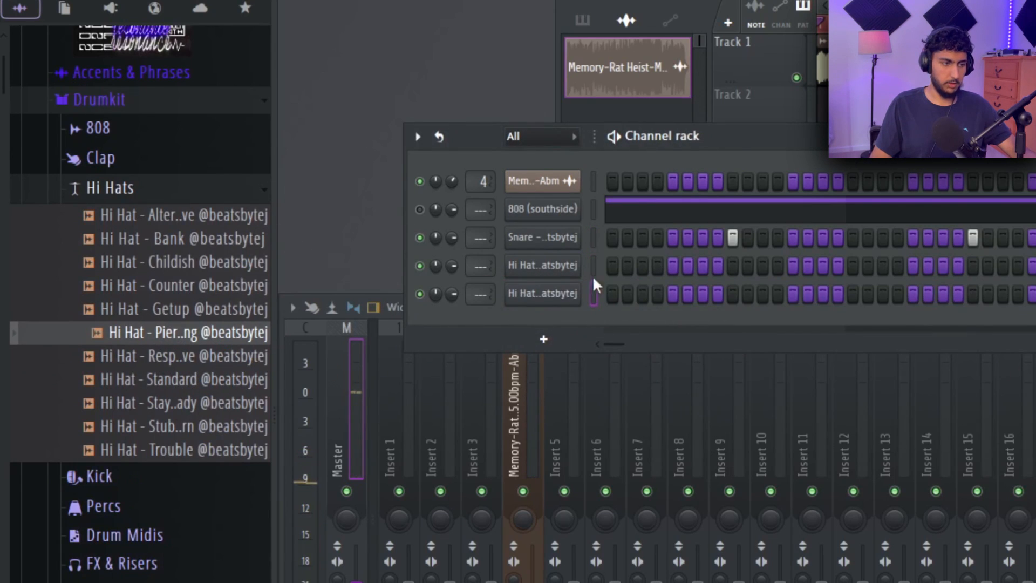
pyautogui.rightClick(573, 265)
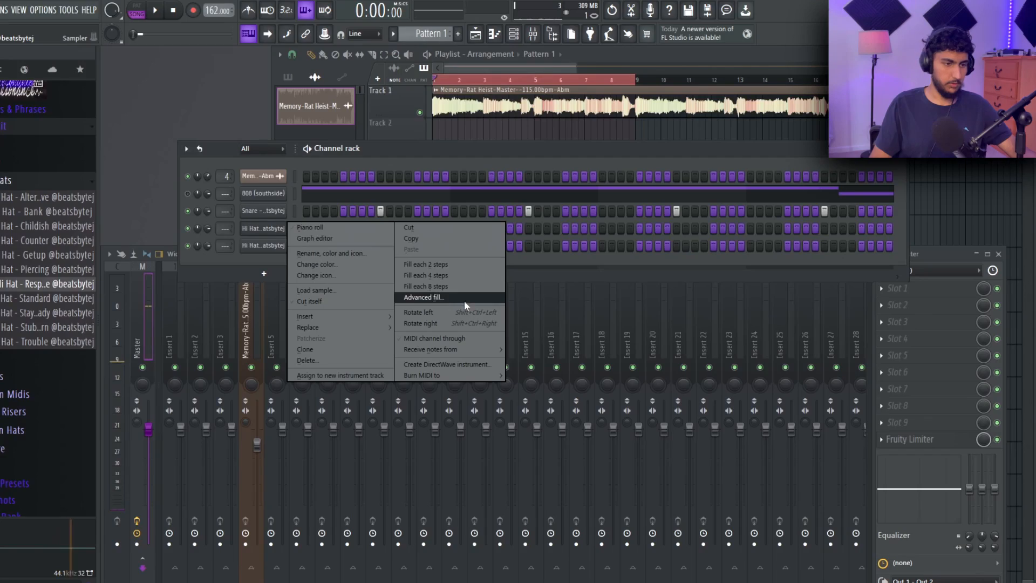
pyautogui.click(432, 275)
# Duplicate the Responsive hi-hat hits in the piano roll, offset by two steps, so a hat falls every two steps
pyautogui.rightClick(290, 222)
pyautogui.click(328, 229)
pyautogui.scroll(2, 216, 224)
pyautogui.scroll(-3, 281, 170)
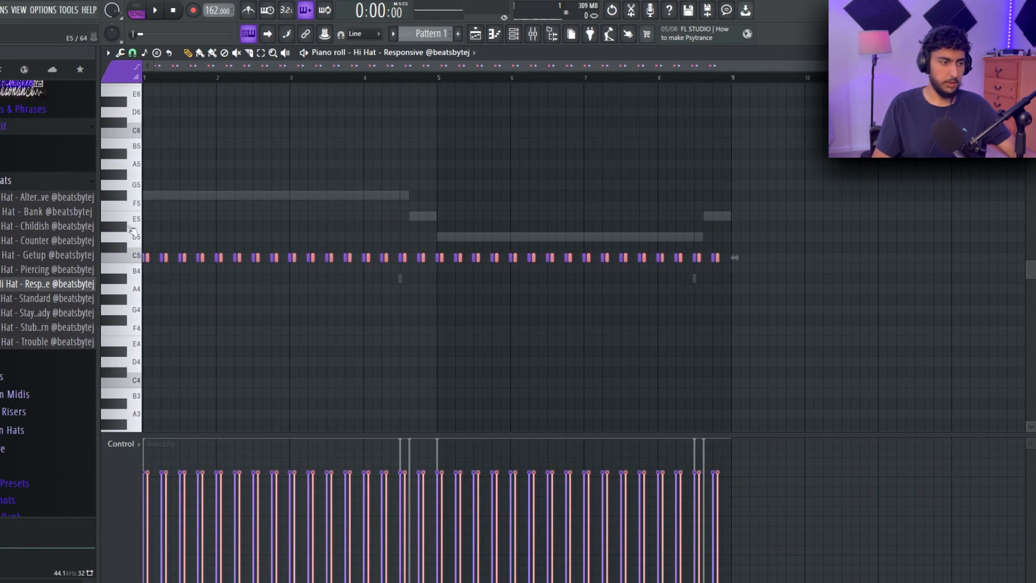
pyautogui.scroll(3, 161, 253)
pyautogui.moveTo(157, 259); pyautogui.dragTo(172, 260)
pyautogui.scroll(-1, 415, 293)
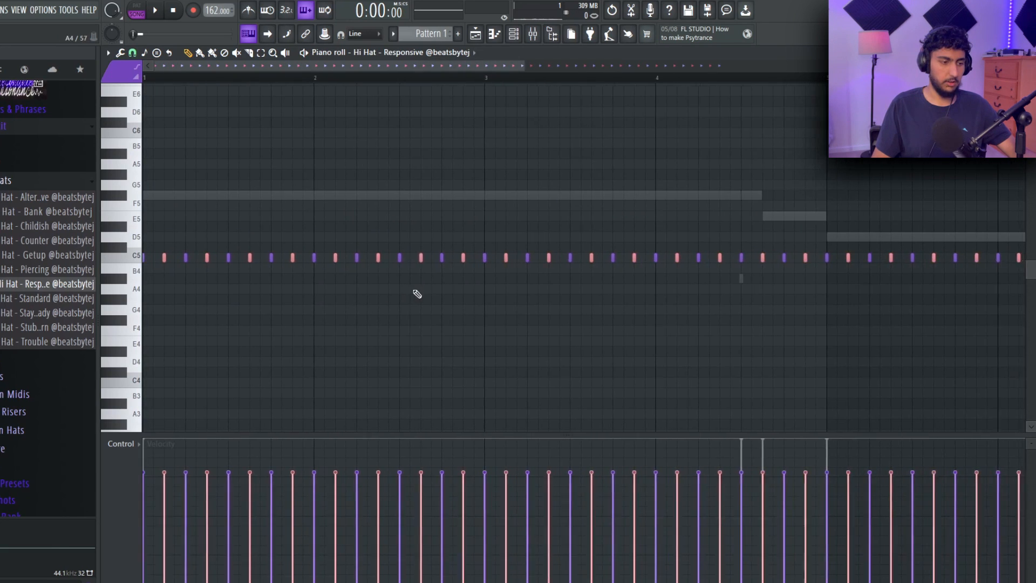
# Lower the velocity of the off-beat Responsive hi-hats slightly and play the pattern
pyautogui.scroll(-3, 418, 292)
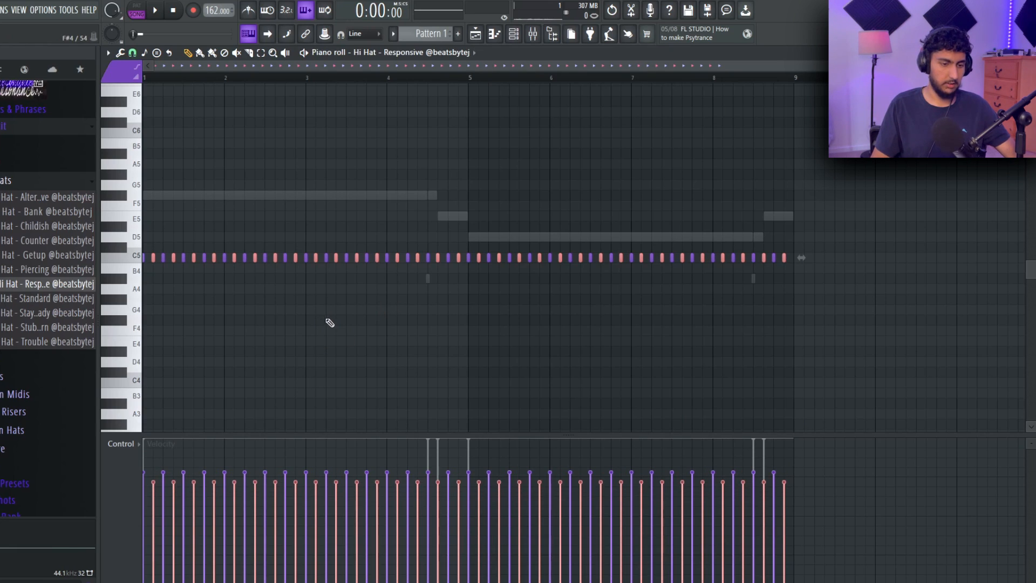
pyautogui.press('space')
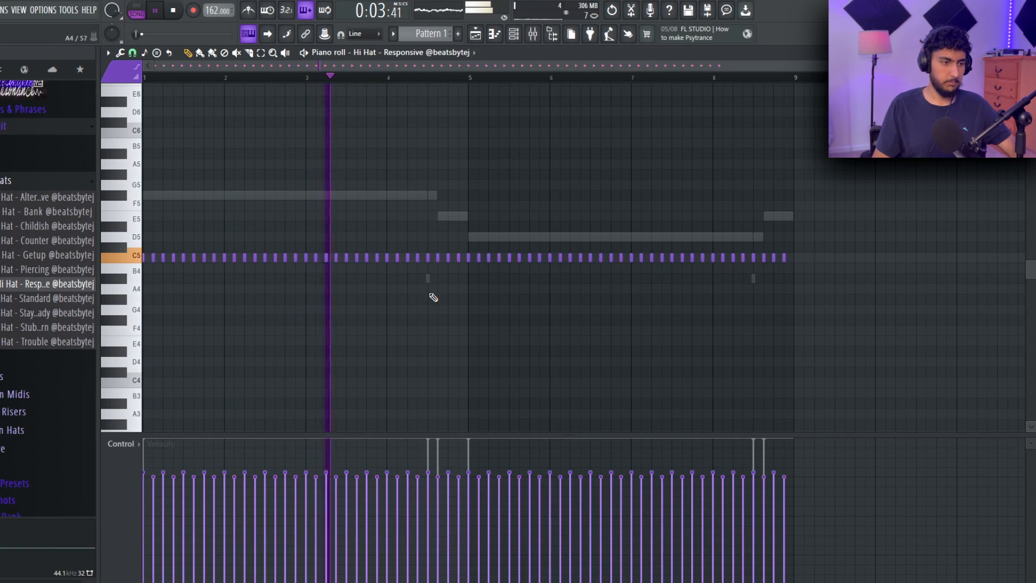
pyautogui.scroll(3, 475, 301)
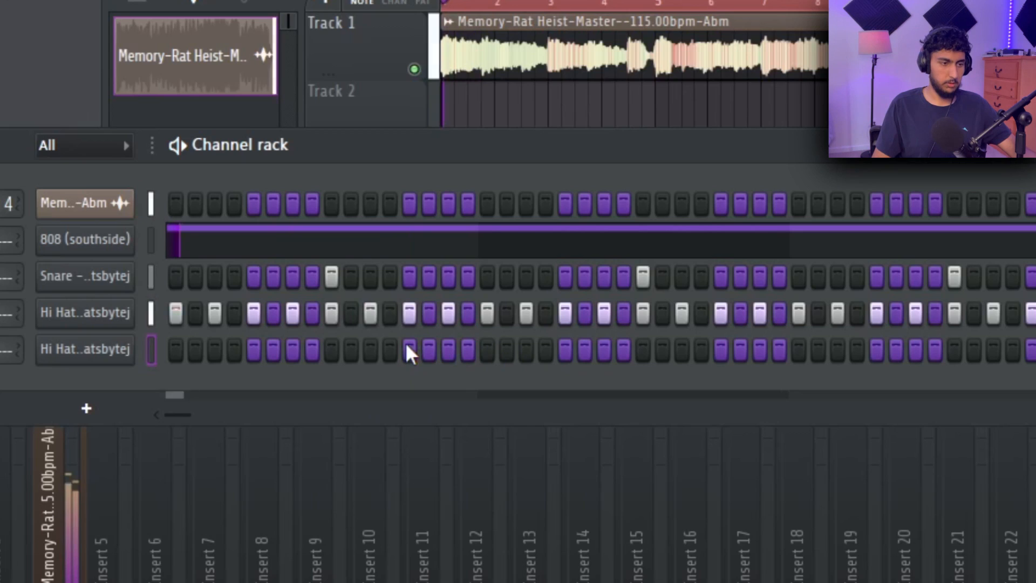
# Program sparse Hi Hat - Piercing accents with varied velocities in bars 1, 5, 7 and 8, removing the pair in bar 3
pyautogui.click(417, 246)
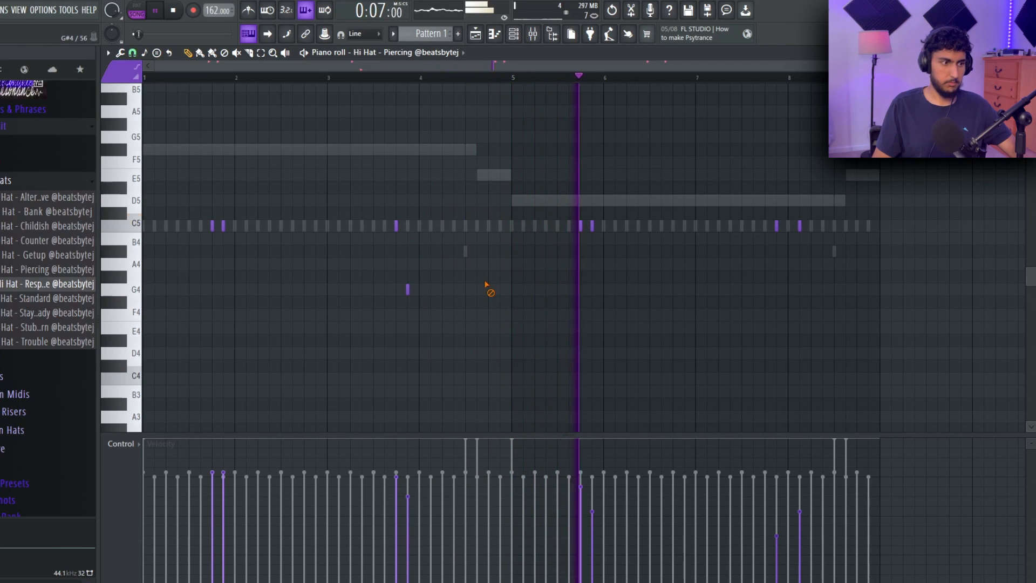
pyautogui.moveTo(479, 307); pyautogui.dragTo(370, 160)
pyautogui.press('Delete')
pyautogui.moveTo(957, 254); pyautogui.dragTo(753, 189)
pyautogui.press('Delete')
pyautogui.hotkey('ctrl', 'z')
pyautogui.keyDown('ctrl'); pyautogui.click(894, 217); pyautogui.keyUp('ctrl')
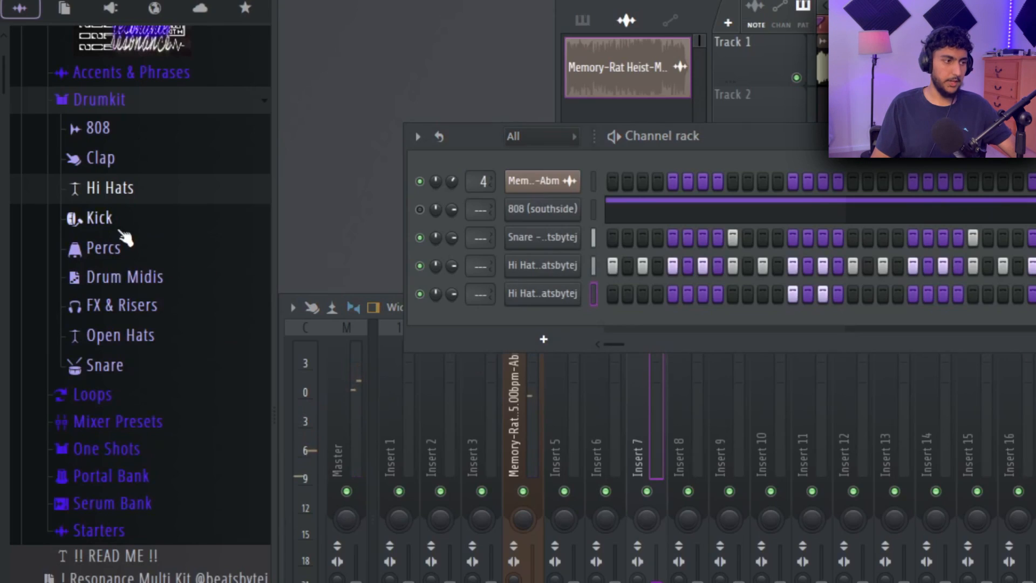
# Add Kick - Compacted to the channel rack and program a syncopated kick rhythm across the first four bars
pyautogui.click(99, 217)
pyautogui.click(153, 313)
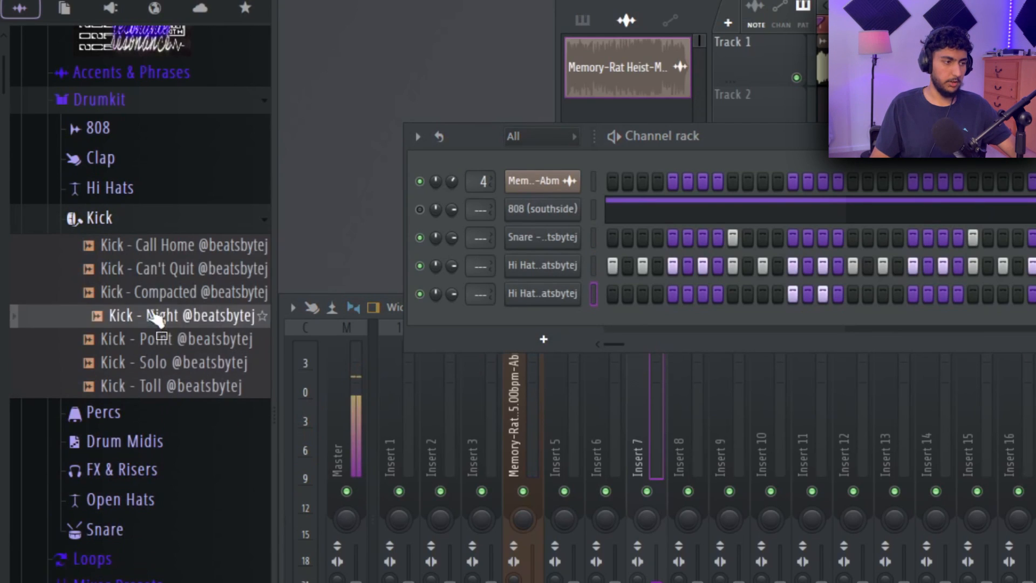
pyautogui.press('Up')
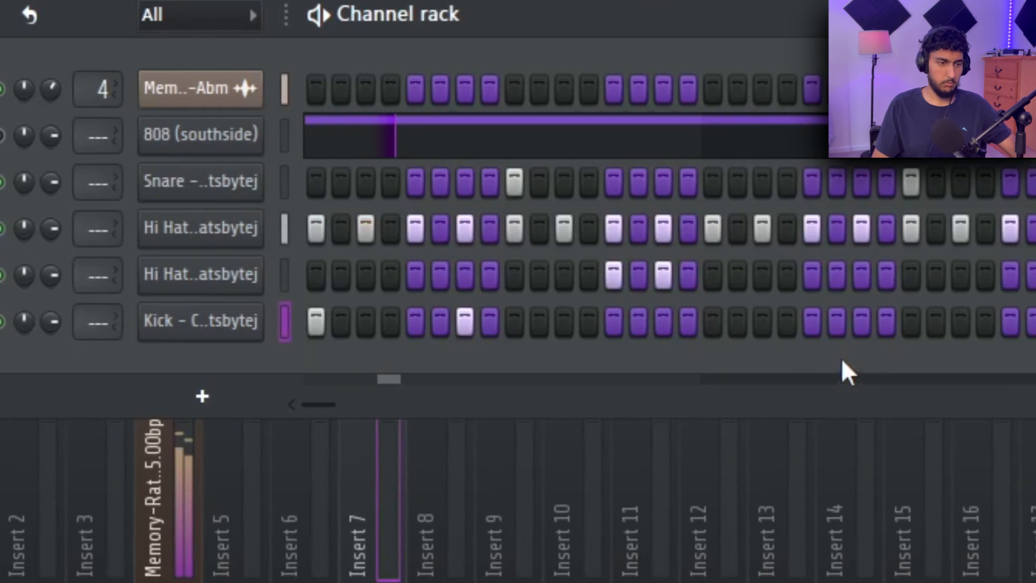
pyautogui.click(817, 322)
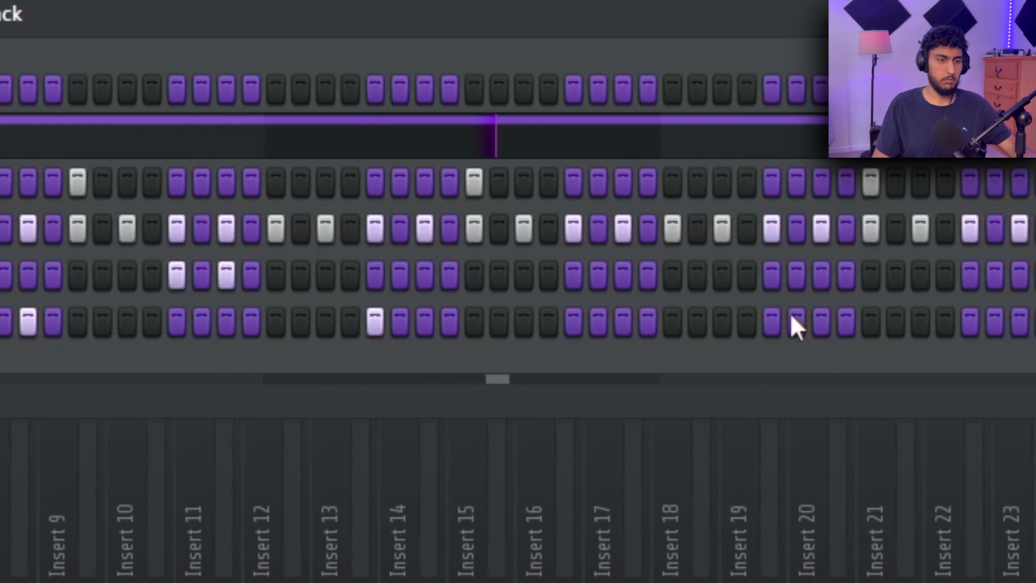
pyautogui.click(785, 323)
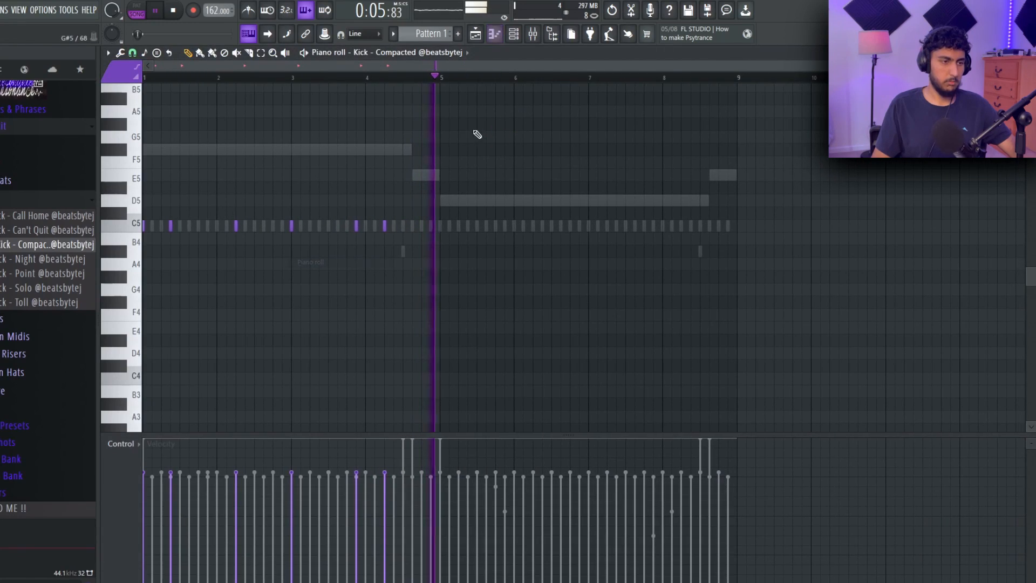
# Copy the kick hits from bars 1 to 4 into bars 5 to 8 and play the transition
pyautogui.moveTo(442, 79); pyautogui.dragTo(145, 78)
pyautogui.hotkey('ctrl', 'b')
pyautogui.keyDown('ctrl'); pyautogui.click(549, 111); pyautogui.keyUp('ctrl')
pyautogui.click(413, 77)
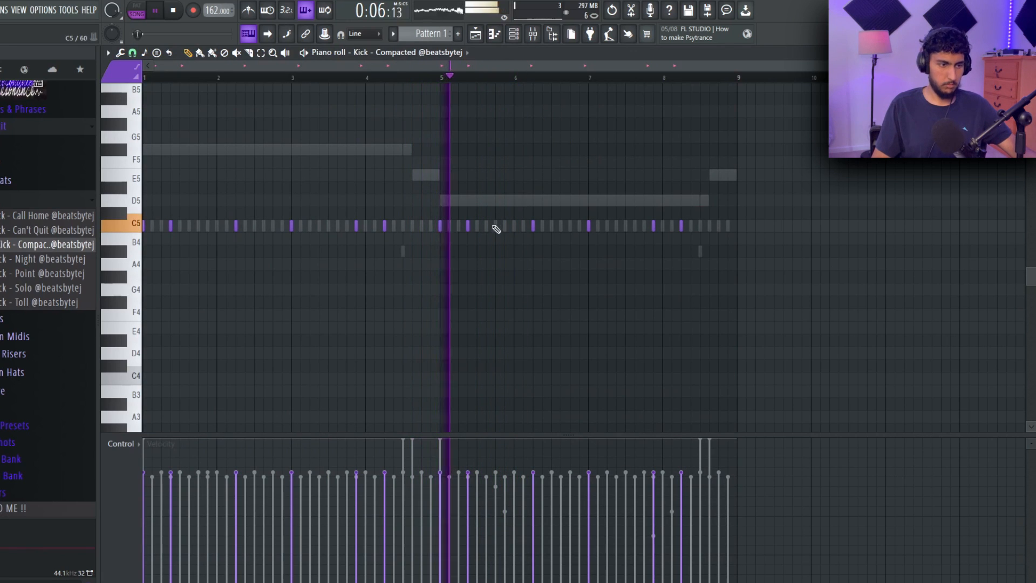
# Vary the second half's kicks by removing the second hit in bar 5 and adding a softer hit in bar 6
pyautogui.click(560, 226)
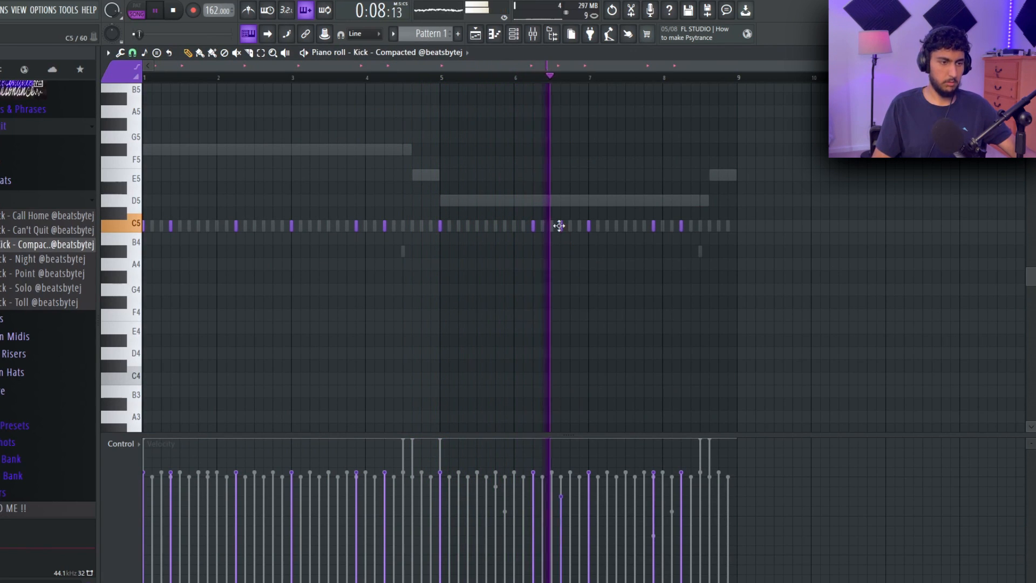
pyautogui.rightClick(680, 228)
pyautogui.hotkey('ctrl', 'z')
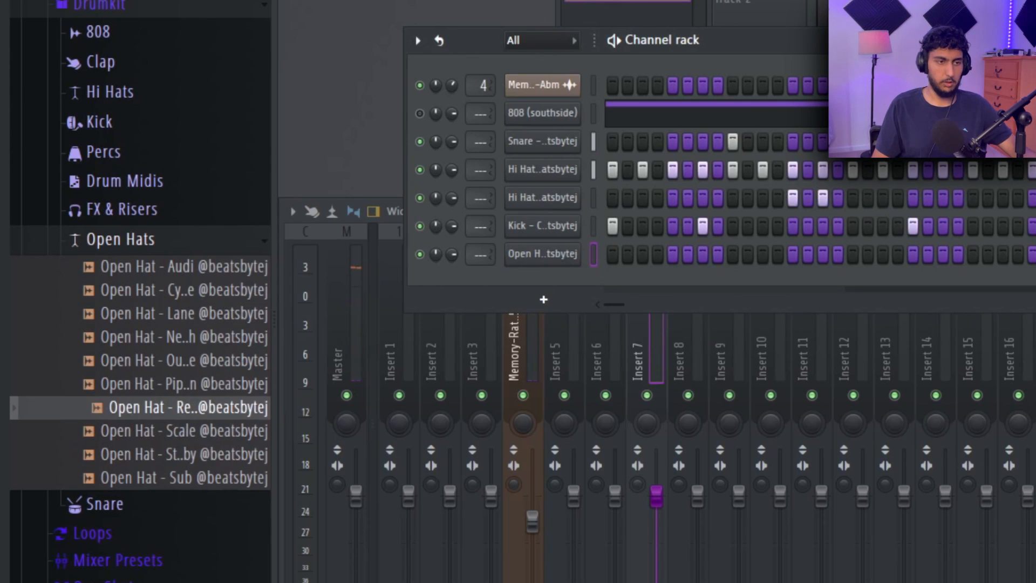
# Place an Open Hat - Reverse hit near the start of bar 2 and copy the first four bars into bars 5 to 8
pyautogui.press('F5')
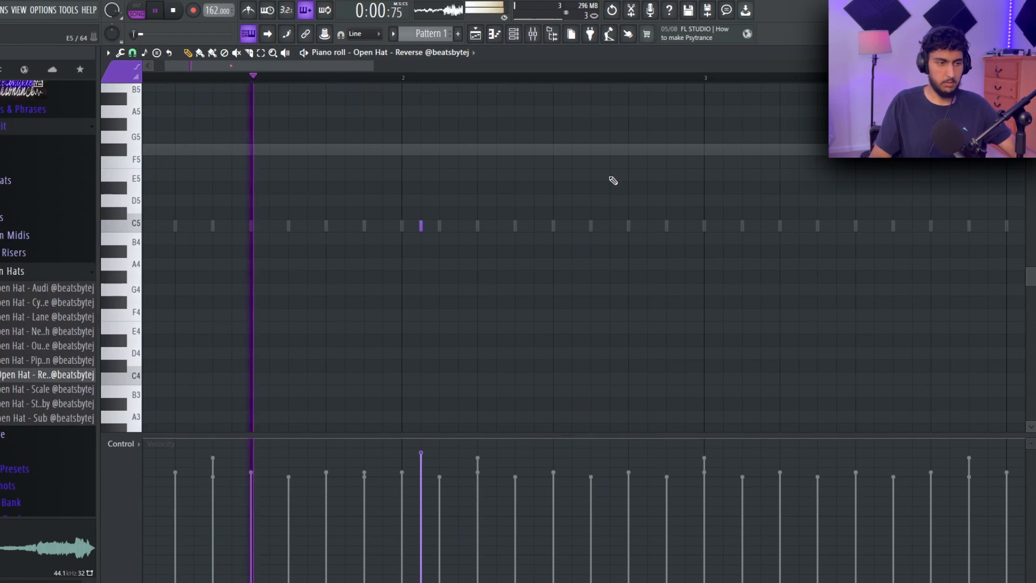
pyautogui.scroll(-5, 620, 178)
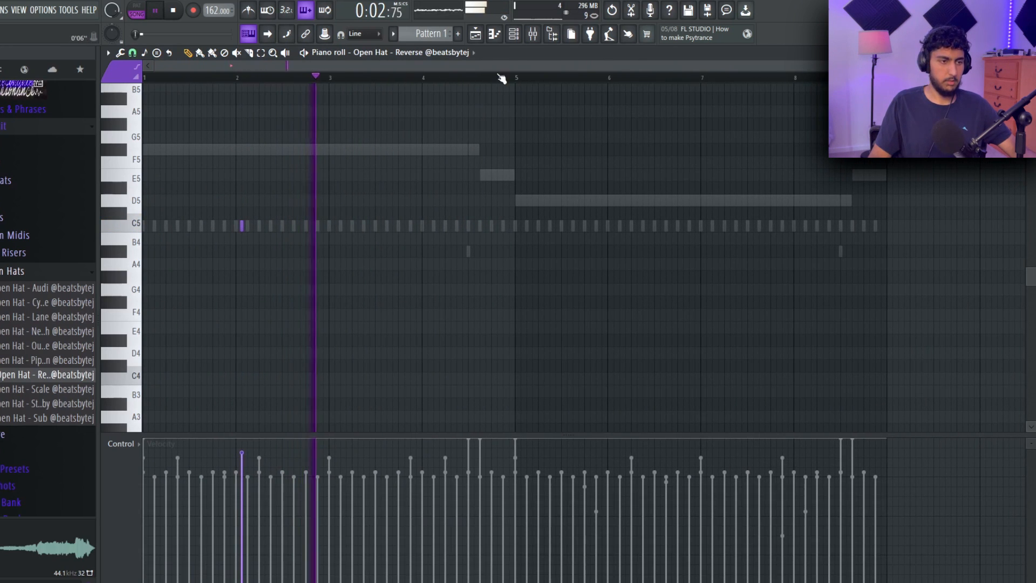
pyautogui.moveTo(514, 77); pyautogui.dragTo(145, 78)
pyautogui.hotkey('ctrl', 'b')
pyautogui.hotkey('ctrl', 'd')
# Shift both open hat hits one bar later, into bars 3 and 7
pyautogui.hotkey('ctrl', 'a')
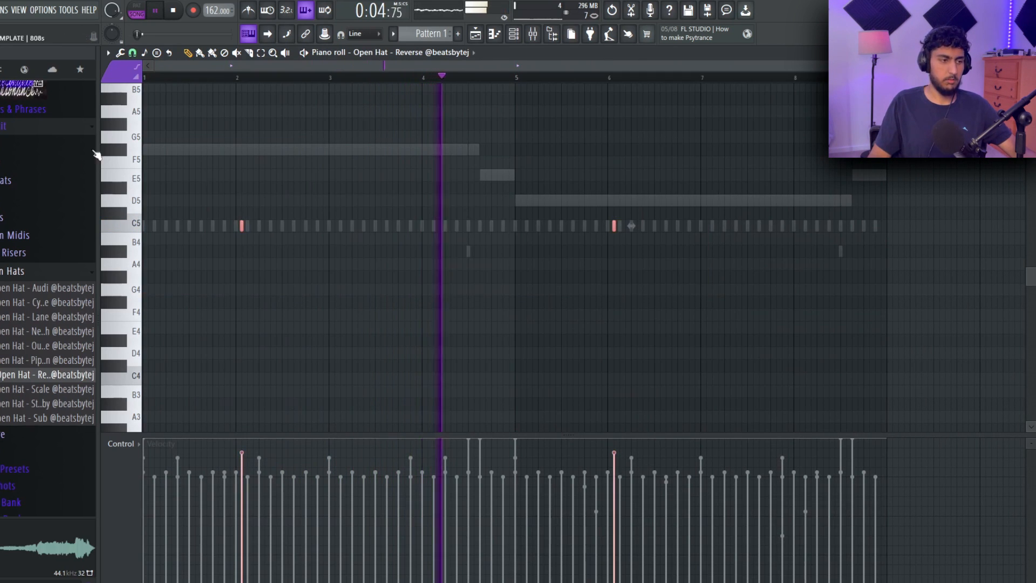
pyautogui.moveTo(242, 226); pyautogui.dragTo(337, 228)
pyautogui.hotkey('ctrl', 'a')
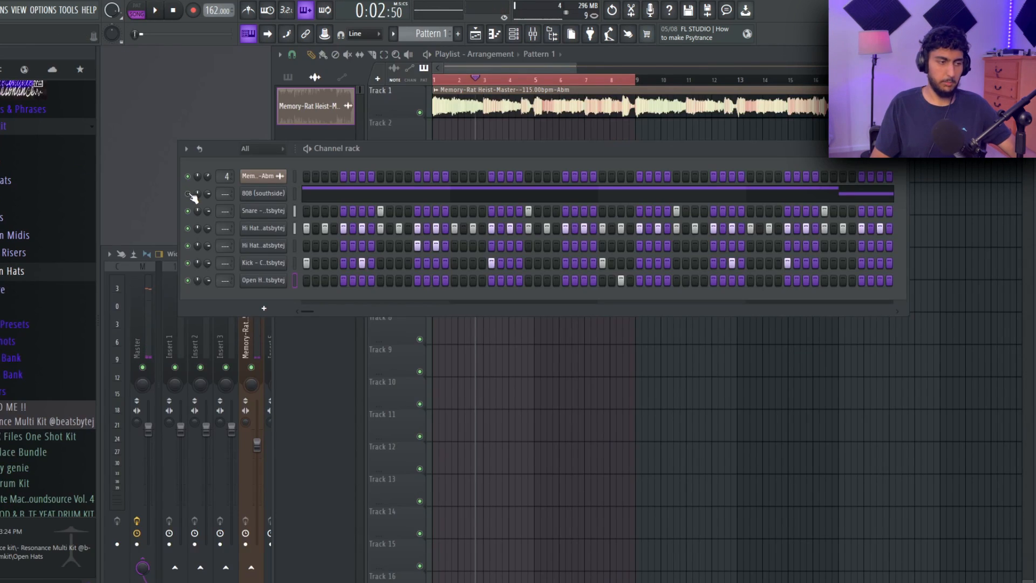
# Unmute the 808 (southside) channel, open its piano roll and start playback
pyautogui.click(187, 194)
pyautogui.click(349, 194)
pyautogui.scroll(-6, 453, 189)
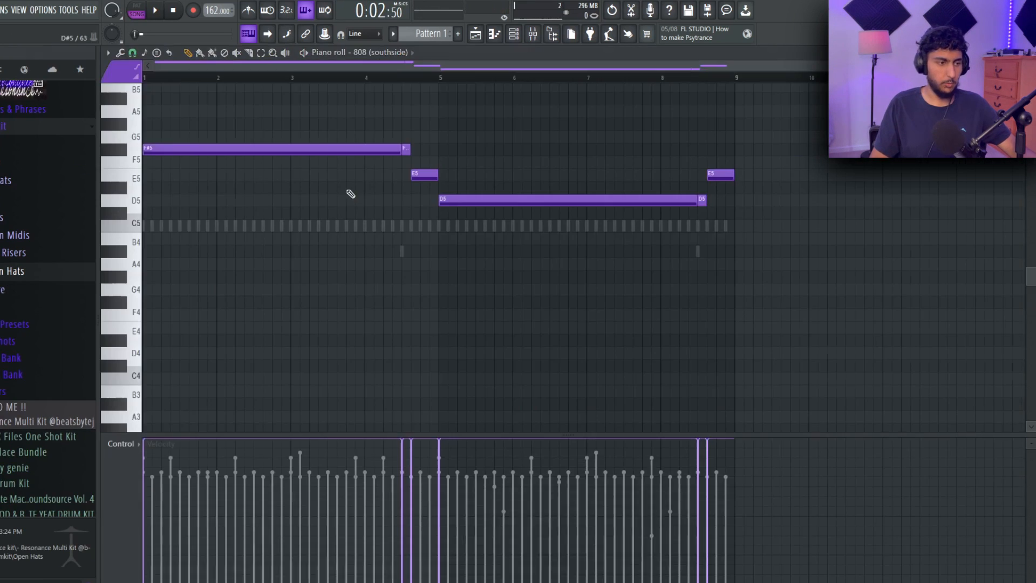
pyautogui.press('space')
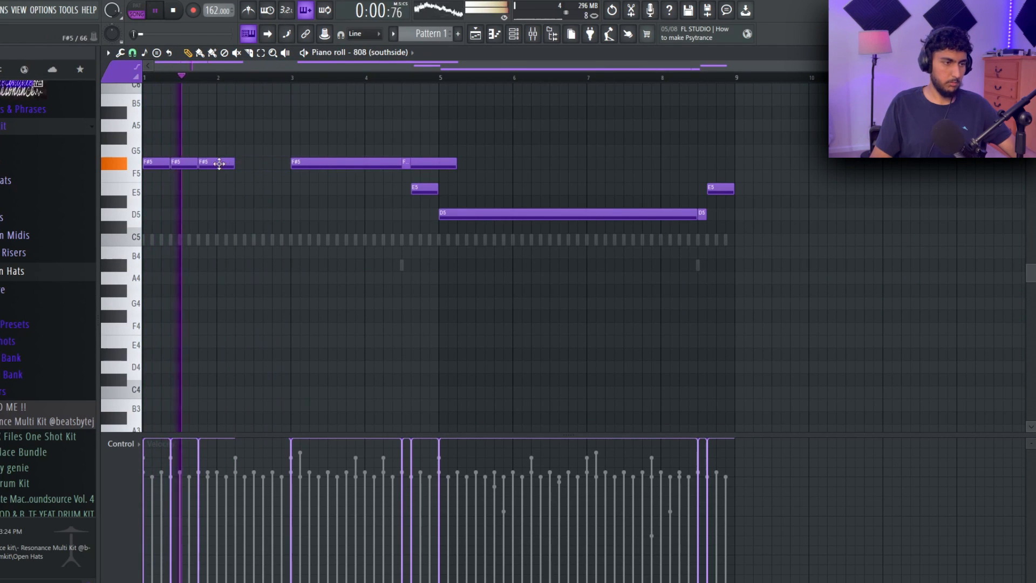
# Break the long F#5 808 note in bars 1 to 4 into retriggered F#5 notes following the kicks and apply quick legato
pyautogui.rightClick(219, 163)
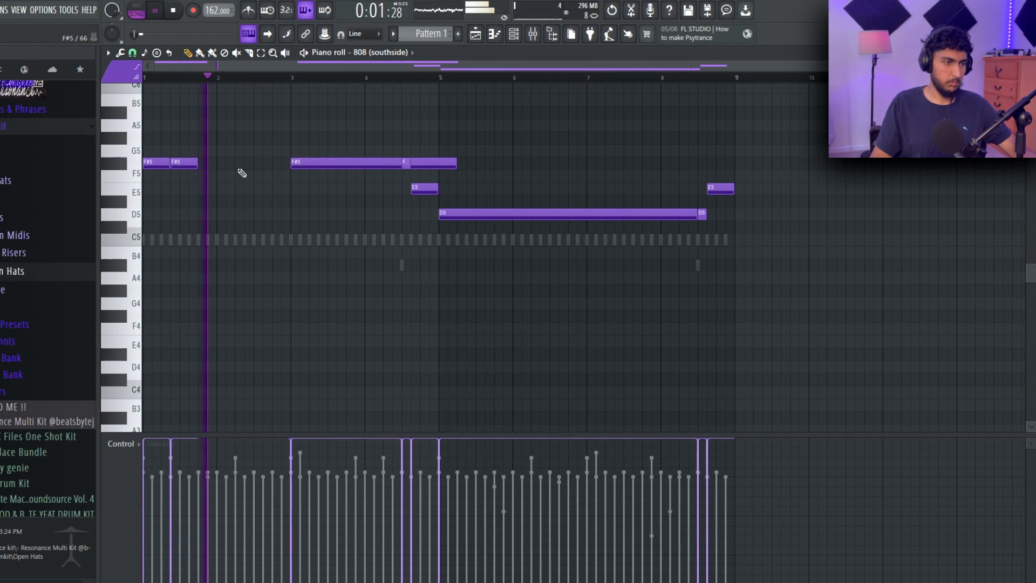
pyautogui.click(238, 164)
pyautogui.hotkey('ctrl', 'l')
pyautogui.moveTo(313, 167); pyautogui.dragTo(388, 168)
pyautogui.moveTo(321, 154)
pyautogui.mouseDown()
pyautogui.moveTo(483, 168)
pyautogui.moveTo(403, 162)
pyautogui.moveTo(423, 164)
pyautogui.moveTo(410, 166)
pyautogui.mouseUp()
pyautogui.rightClick(351, 151)
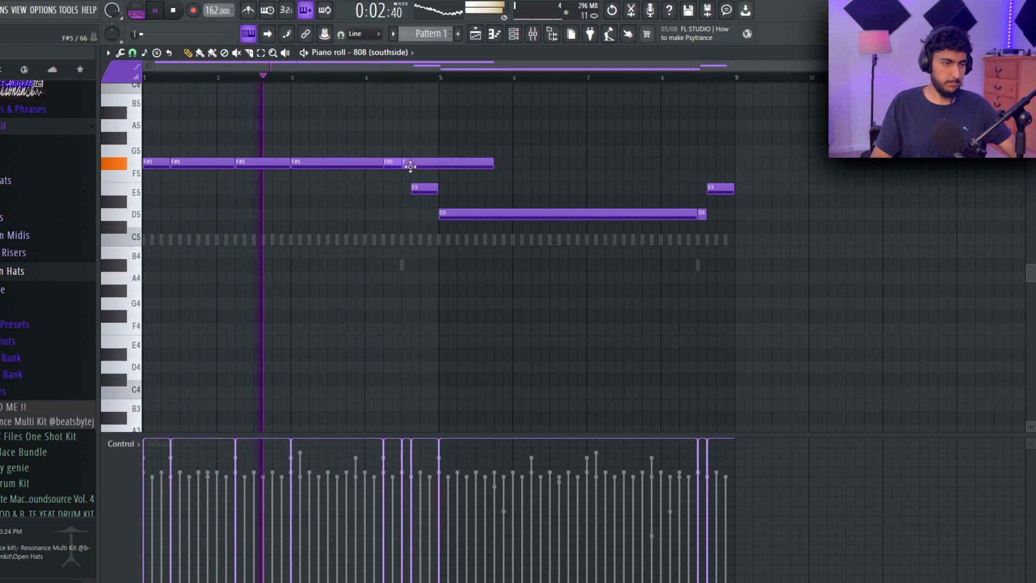
pyautogui.hotkey('ctrl', 'l')
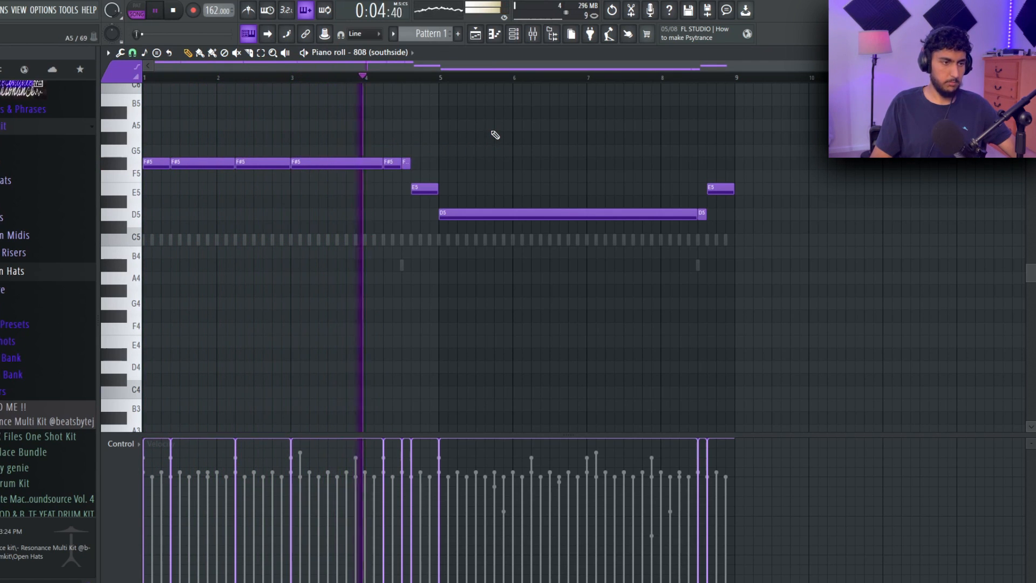
# Rework the retriggers of the F#5 808 line in bars 1 to 4, removing the short note late in bar 4's lead-up
pyautogui.rightClick(391, 164)
pyautogui.moveTo(381, 164); pyautogui.dragTo(397, 165)
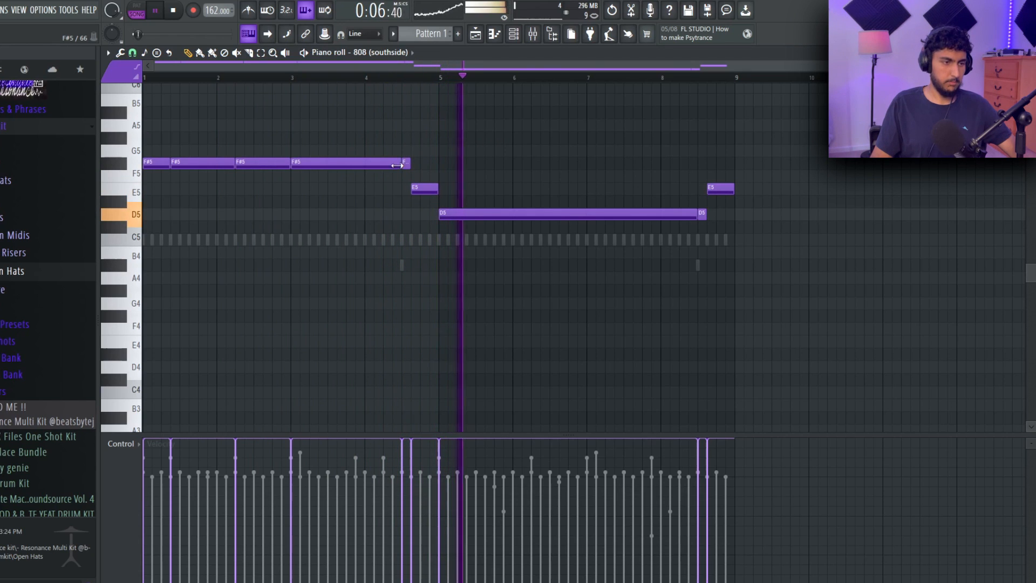
pyautogui.click(369, 53)
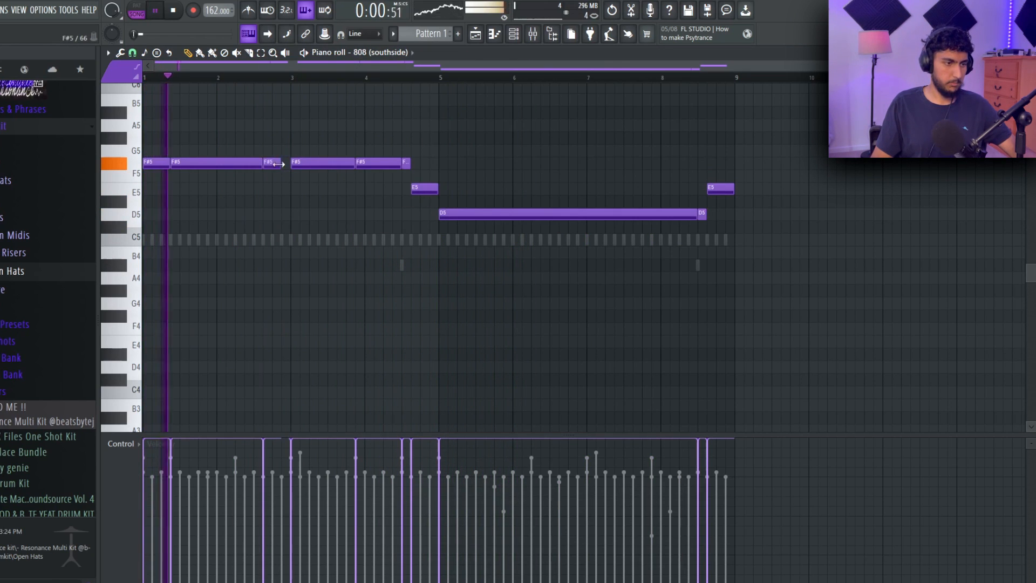
# Check the Kick - Compacted notes and retrigger the long D5 808 note on the kicks at bar 6 beat 2 and bar 7
pyautogui.click(362, 53)
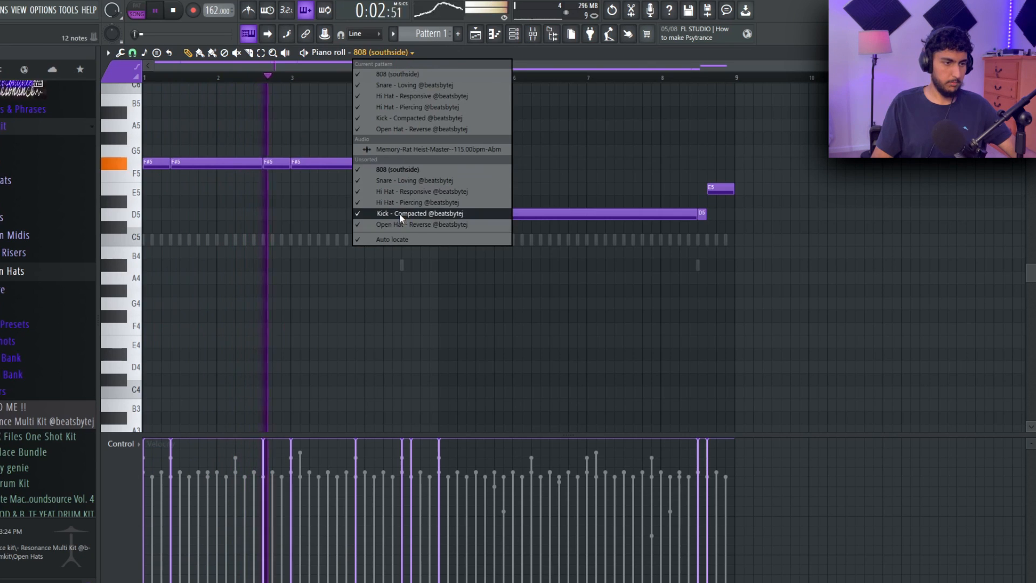
pyautogui.click(394, 213)
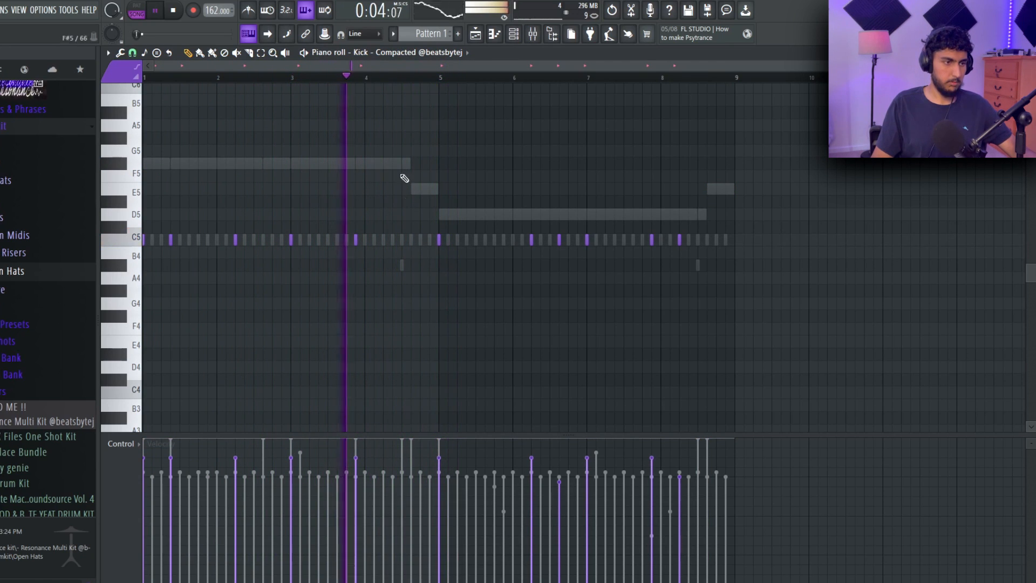
pyautogui.rightClick(546, 219)
pyautogui.rightClick(546, 218)
pyautogui.moveTo(484, 214); pyautogui.dragTo(700, 217)
pyautogui.rightClick(704, 218)
pyautogui.rightClick(772, 214)
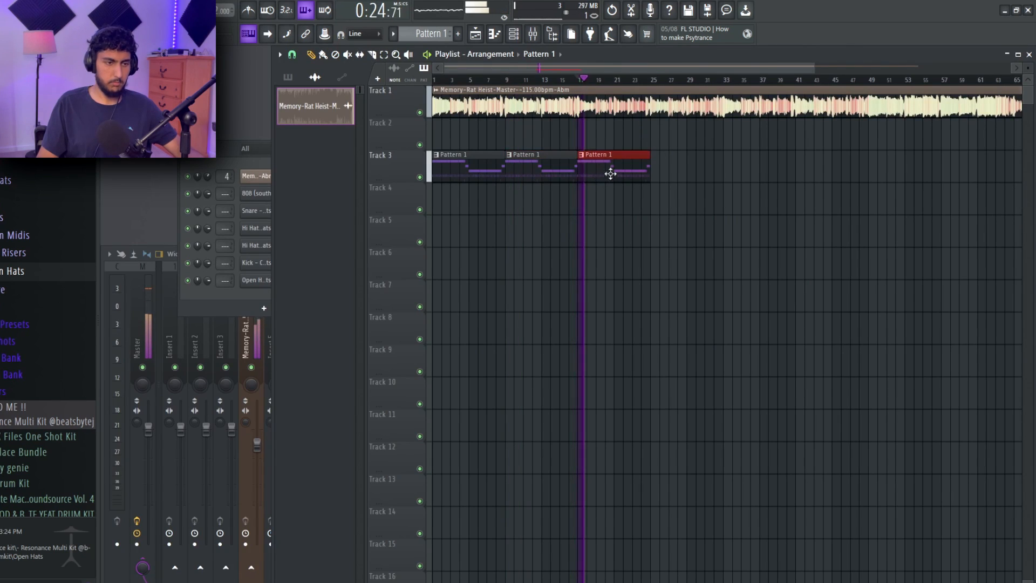
# Review the Pattern 1 clips against the Rat Heist audio in the playlist around bars 13 to 25
pyautogui.scroll(4, 602, 156)
pyautogui.scroll(-2, 601, 142)
pyautogui.scroll(3, 616, 133)
pyautogui.scroll(-2, 614, 135)
pyautogui.scroll(4, 624, 141)
pyautogui.scroll(-3, 621, 140)
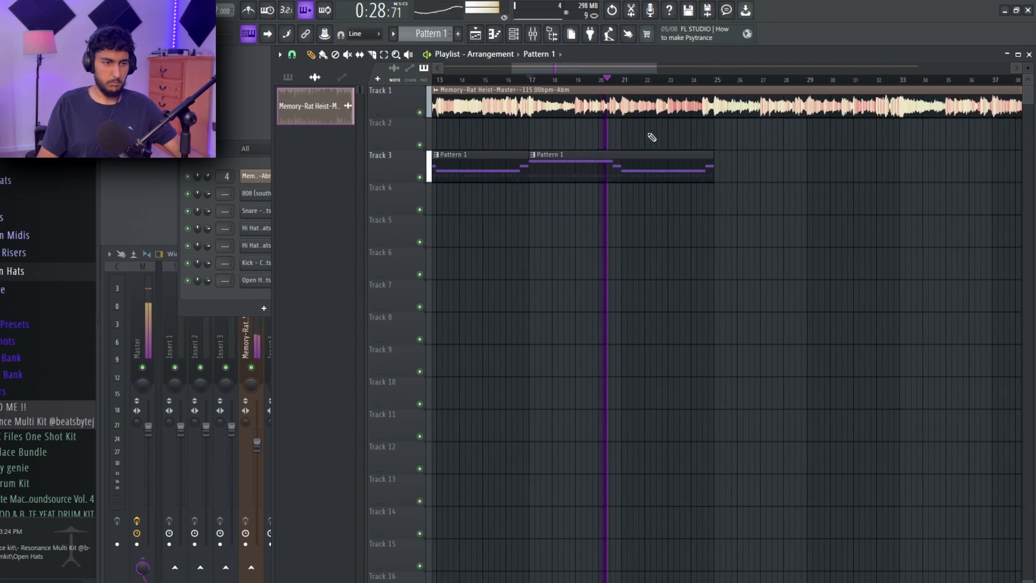
pyautogui.scroll(-4, 652, 137)
pyautogui.scroll(1, 471, 153)
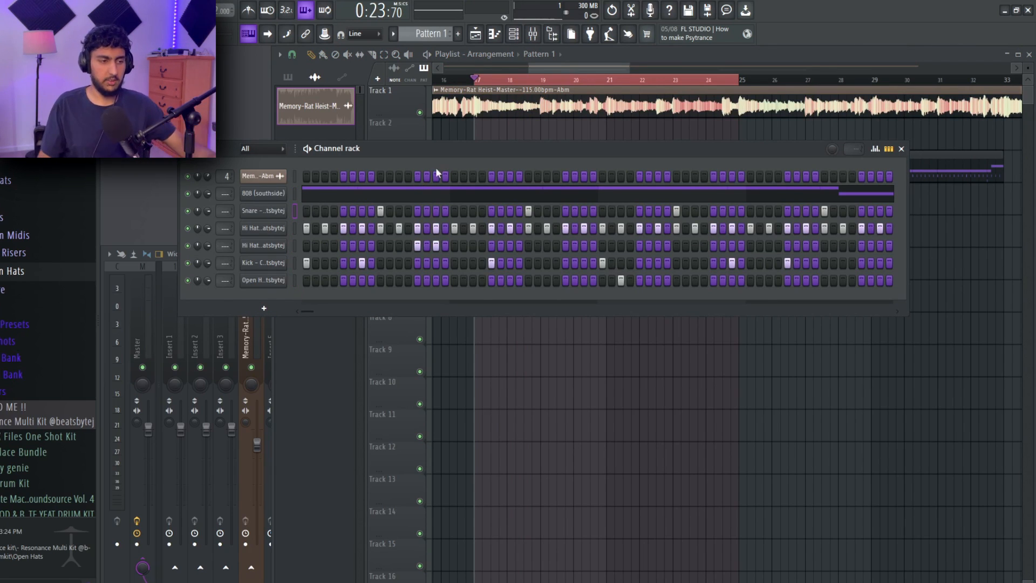
# Clone the Hi Hat - Responsive channel and open the original channel's piano roll
pyautogui.rightClick(281, 233)
pyautogui.click(319, 349)
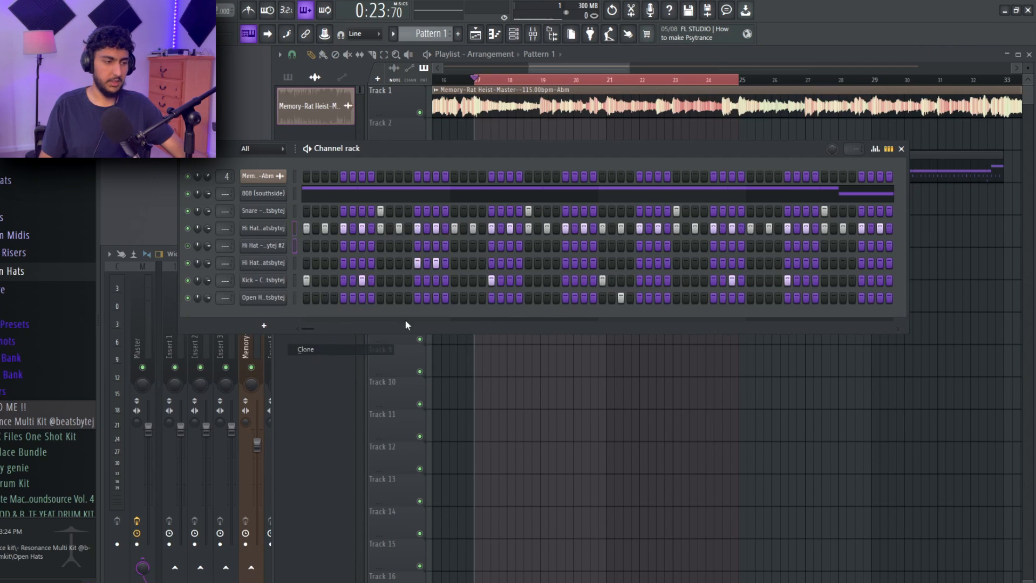
pyautogui.rightClick(267, 227)
pyautogui.click(334, 249)
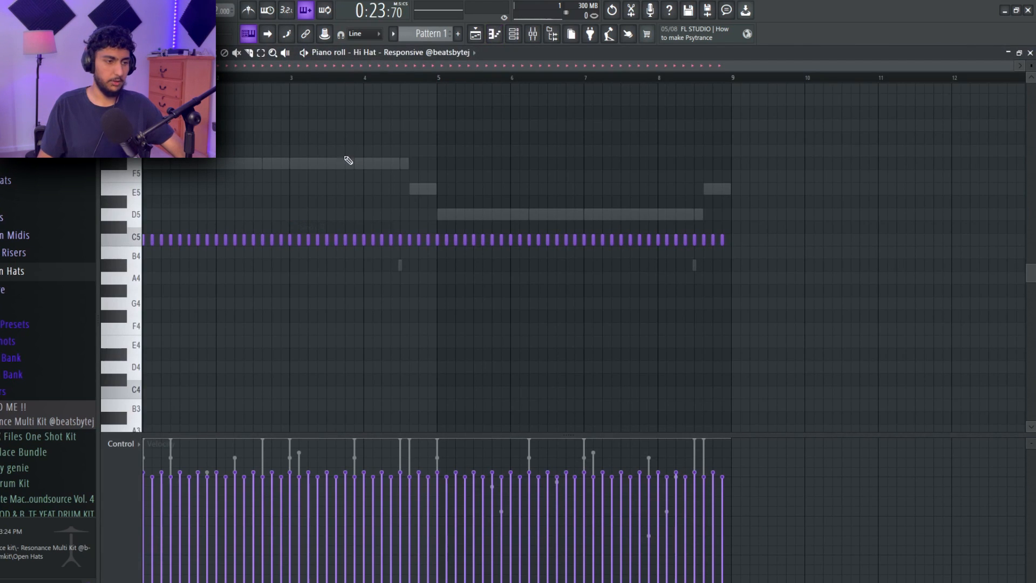
# Set the piano roll snap to 1/6 beat and paint a four-note A4 hi-hat roll in the last beat of bar 2
pyautogui.scroll(-1, 346, 155)
pyautogui.scroll(3, 348, 152)
pyautogui.scroll(3, 379, 184)
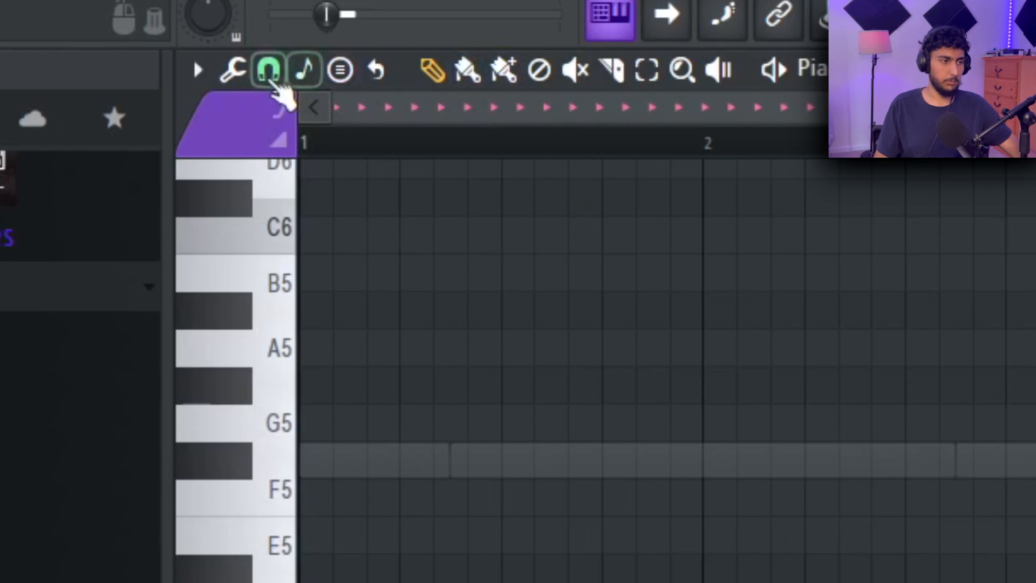
pyautogui.click(270, 73)
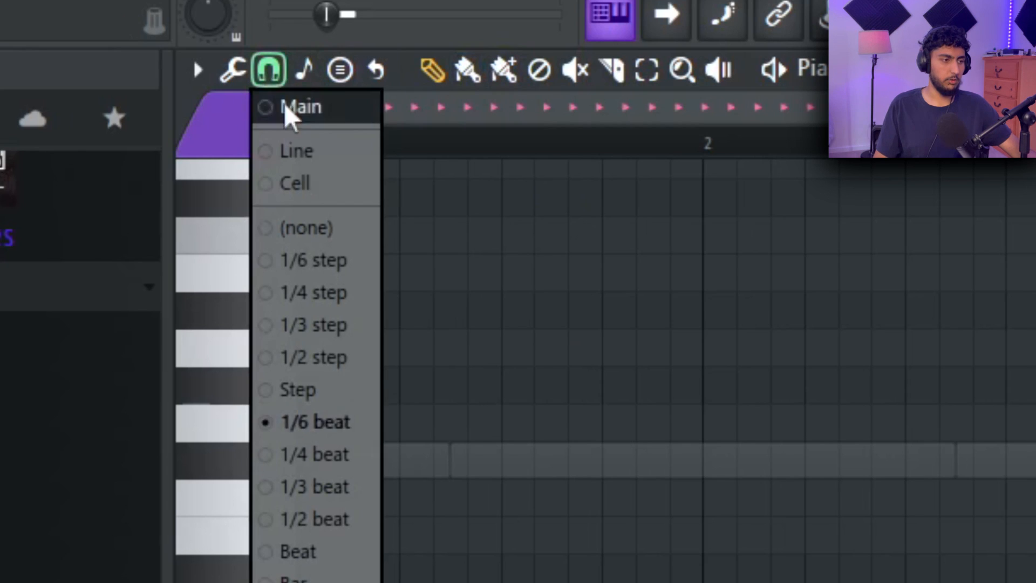
pyautogui.click(317, 423)
pyautogui.click(467, 69)
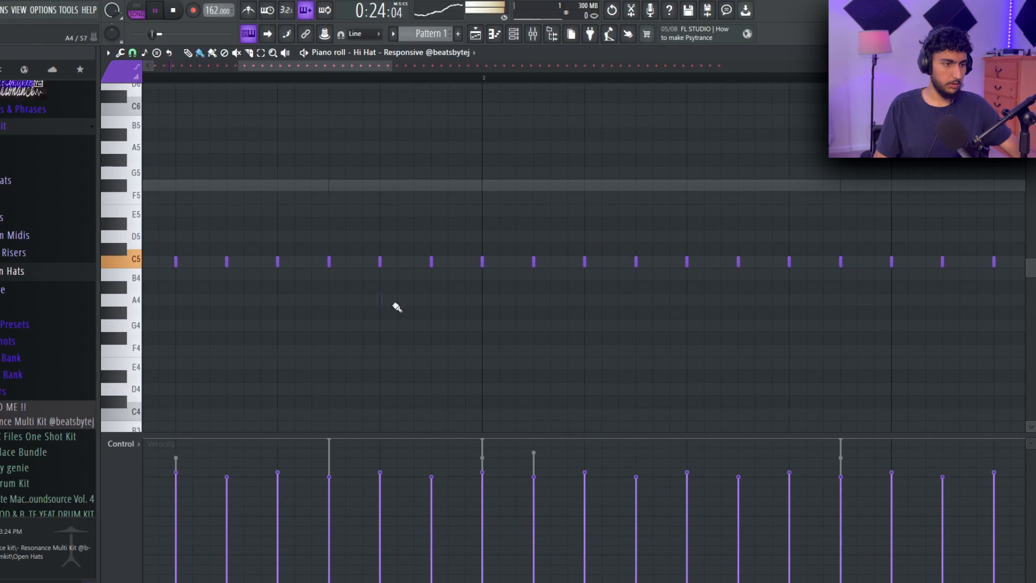
pyautogui.scroll(-2, 345, 296)
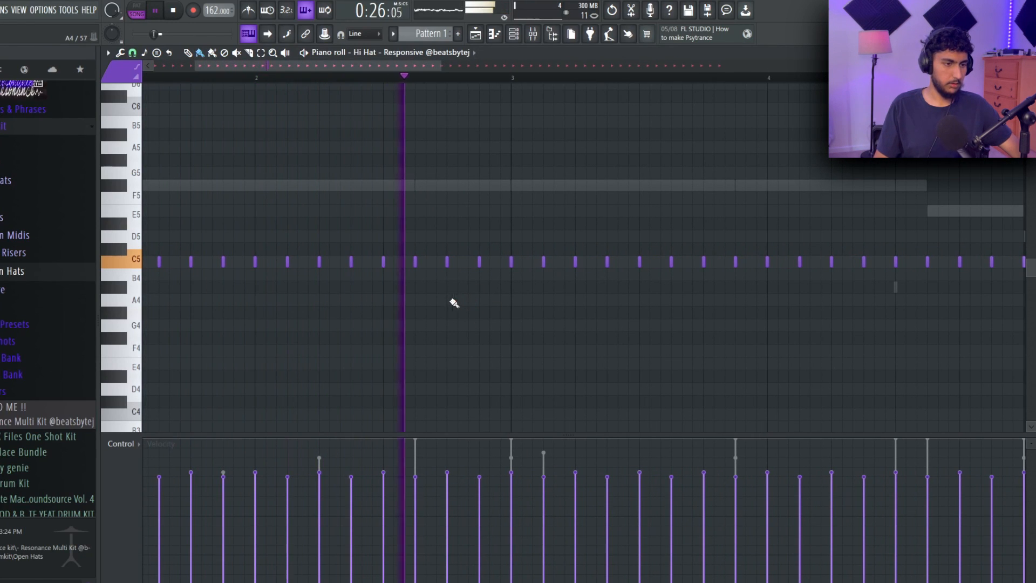
pyautogui.moveTo(449, 304); pyautogui.dragTo(492, 304)
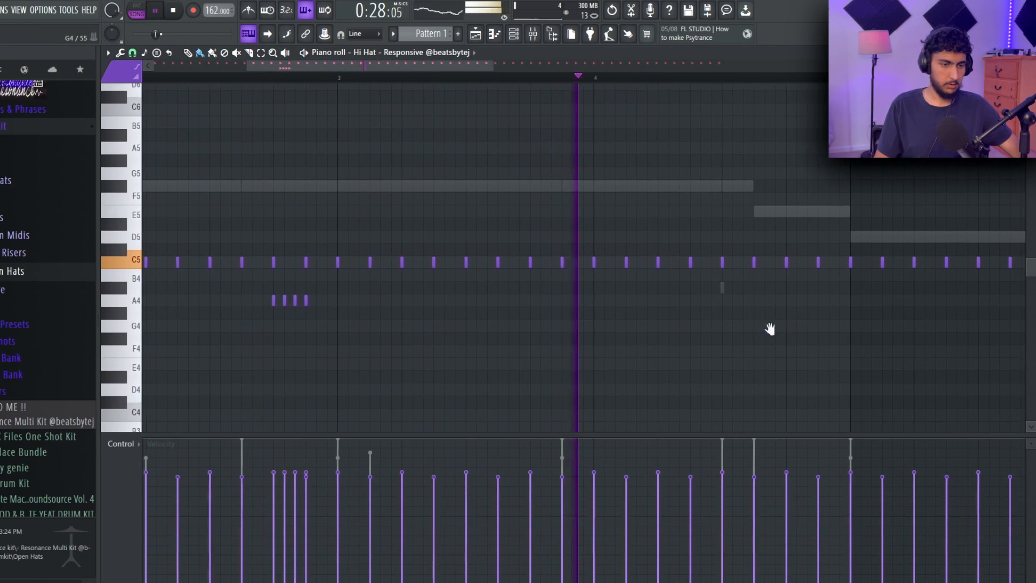
# Paint an A4 hi-hat roll in the last beat of bar 7 and undo the extra painted note so four remain
pyautogui.scroll(2, 613, 284)
pyautogui.moveTo(527, 216)
pyautogui.mouseDown()
pyautogui.moveTo(610, 221)
pyautogui.moveTo(519, 212)
pyautogui.mouseUp()
pyautogui.moveTo(854, 206); pyautogui.dragTo(624, 323)
pyautogui.scroll(-4, 802, 250)
pyautogui.scroll(2, 624, 323)
pyautogui.moveTo(766, 351); pyautogui.dragTo(827, 354)
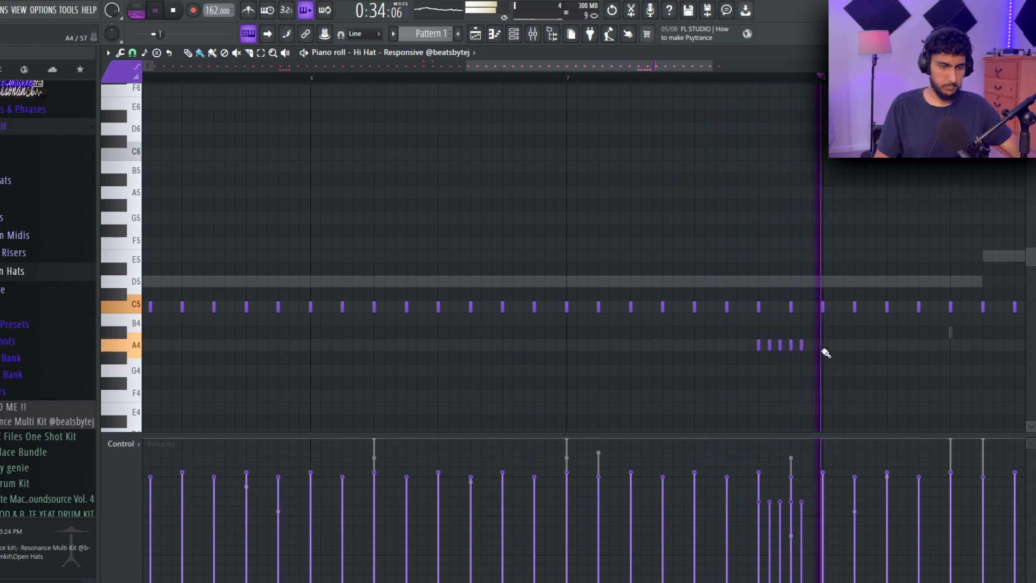
pyautogui.hotkey('ctrl', 'z')
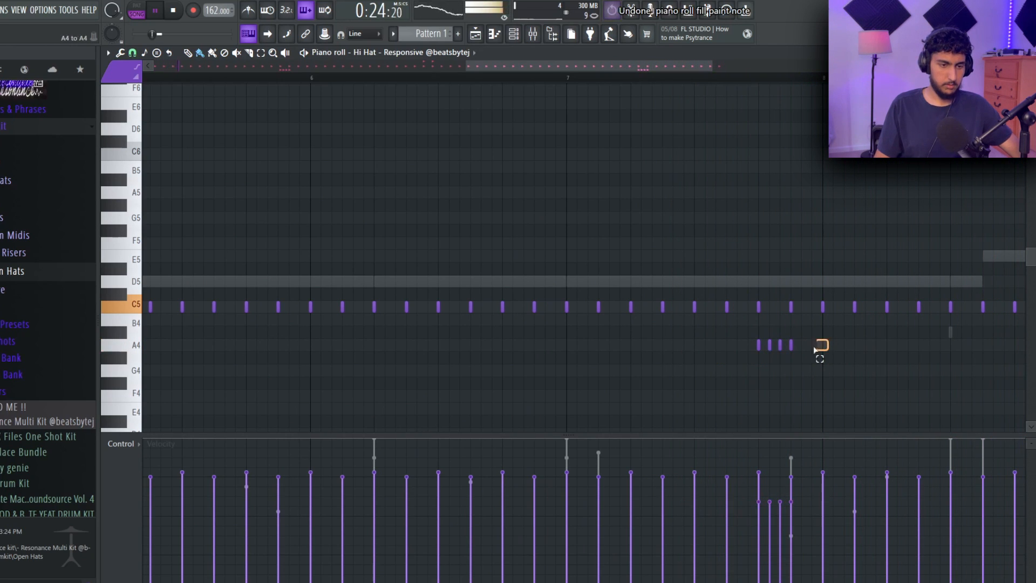
# Set the snap to 1/3 step and paint a fast four-note C5 hi-hat roll on beat 2 of bar 2
pyautogui.scroll(-2, 769, 358)
pyautogui.click(132, 53)
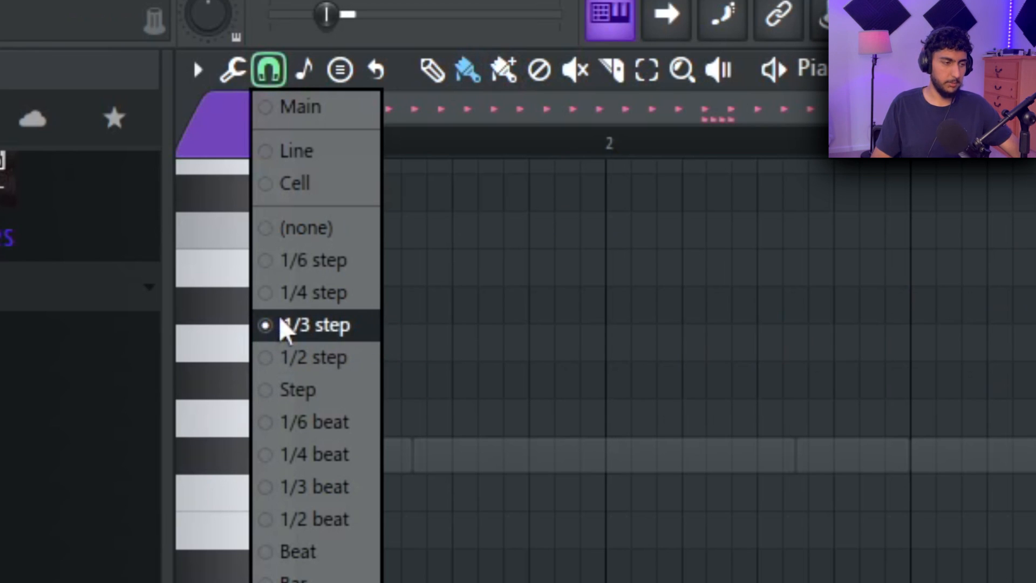
pyautogui.click(284, 327)
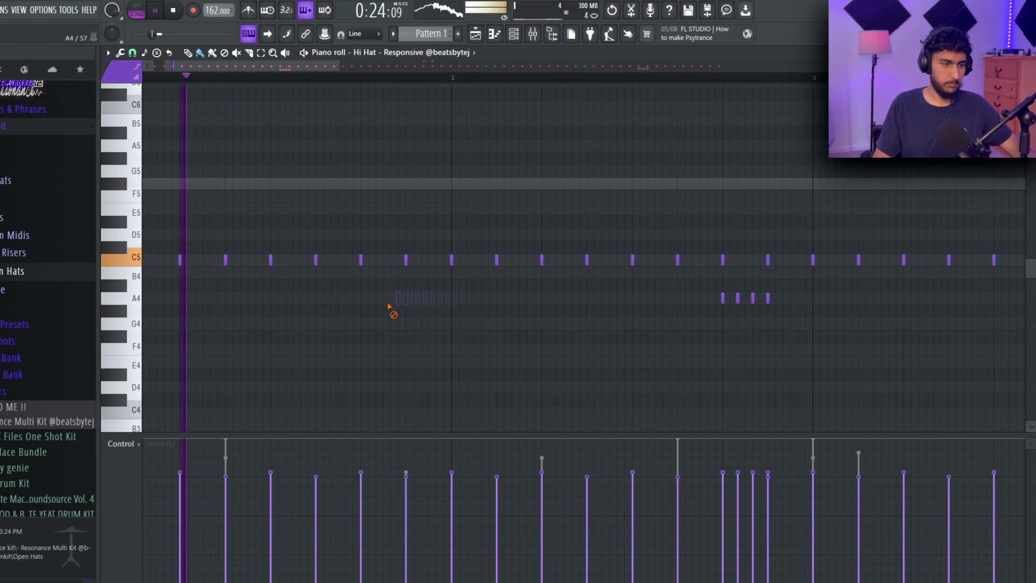
pyautogui.moveTo(551, 260); pyautogui.dragTo(573, 261)
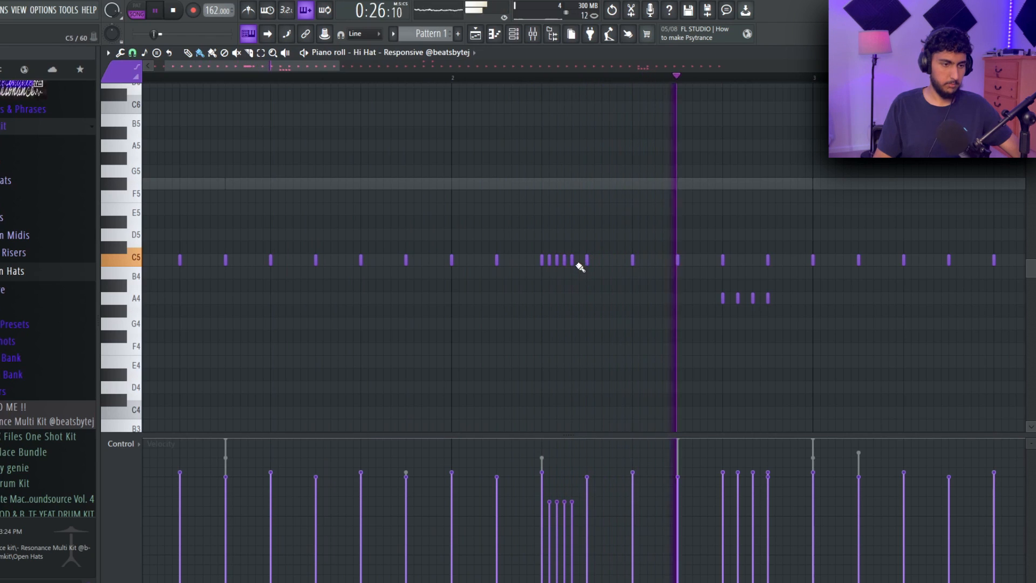
pyautogui.rightClick(573, 263)
# Move the four-note A4 hi-hat roll from bar 2 to the last beat of bar 3
pyautogui.scroll(-1, 710, 298)
pyautogui.scroll(-2, 710, 298)
pyautogui.press('space')
pyautogui.press('space')
pyautogui.moveTo(581, 300); pyautogui.dragTo(647, 306)
pyautogui.keyDown('ctrl'); pyautogui.click(545, 302); pyautogui.keyUp('ctrl')
pyautogui.moveTo(736, 306); pyautogui.dragTo(679, 307)
# Create a seven-note D#5 hi-hat roll with falling velocities in the last beat of bar 4 and play it back
pyautogui.rightClick(799, 210)
pyautogui.rightClick(776, 209)
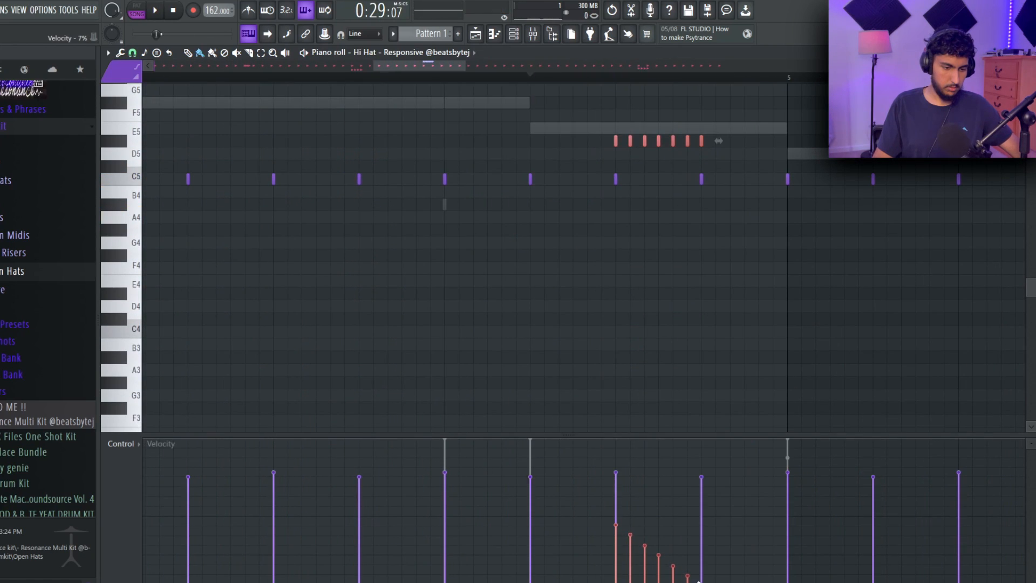
pyautogui.press('space')
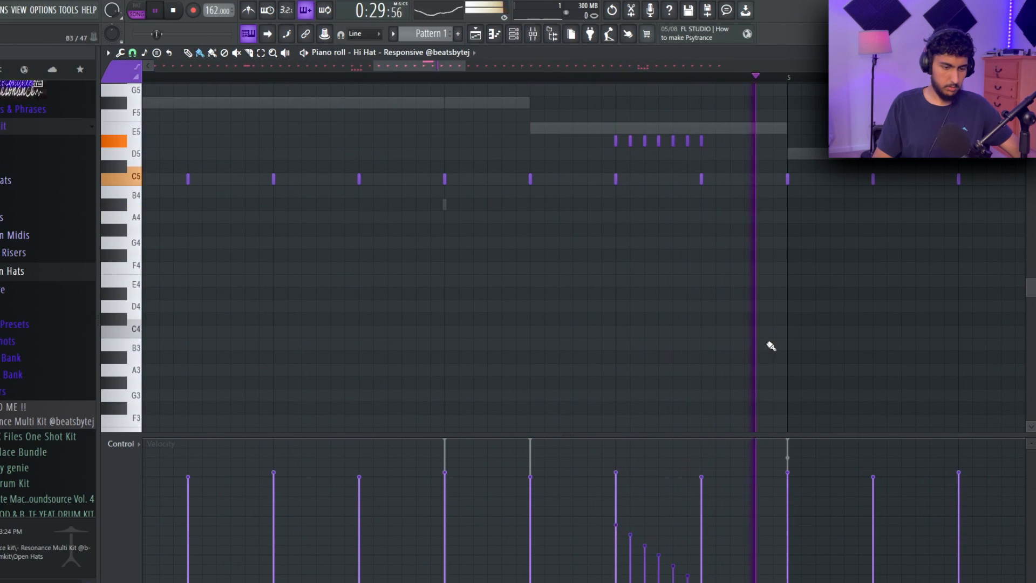
# Raise the bar 7 hi-hat roll to A#4 with rising velocities and move it to the last beat of bar 6
pyautogui.scroll(-3, 717, 219)
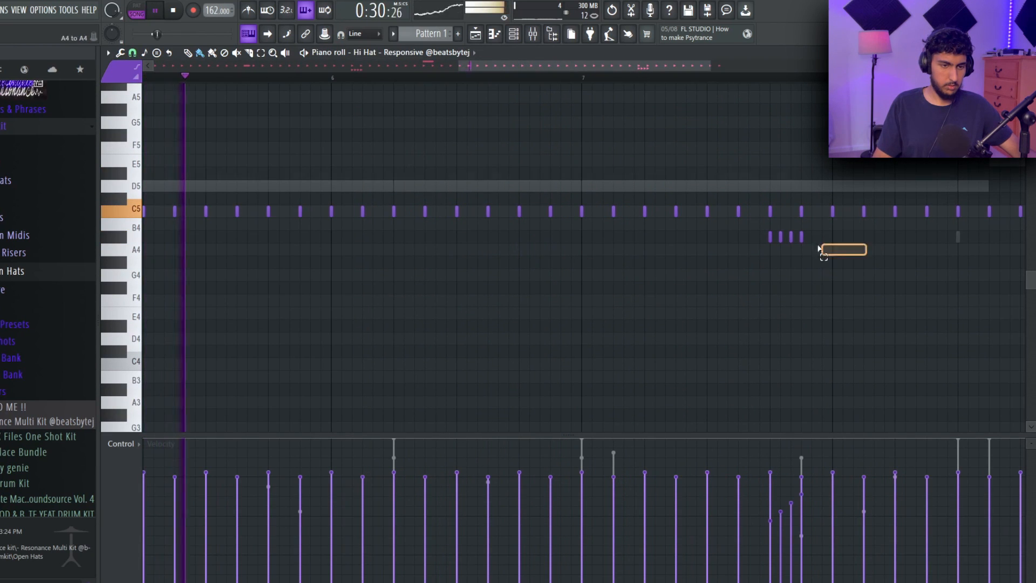
pyautogui.moveTo(819, 248); pyautogui.dragTo(519, 237)
pyautogui.rightClick(620, 295)
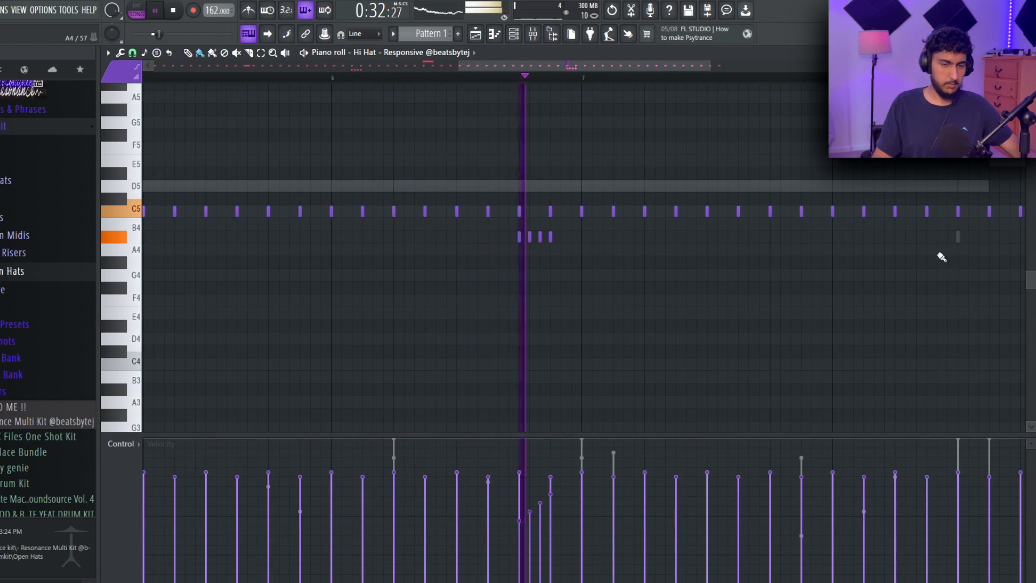
# Paint a fast C5 hi-hat roll on beat 2 of bar 8 and set the snap to Line
pyautogui.moveTo(924, 258); pyautogui.dragTo(680, 264)
pyautogui.scroll(2, 696, 282)
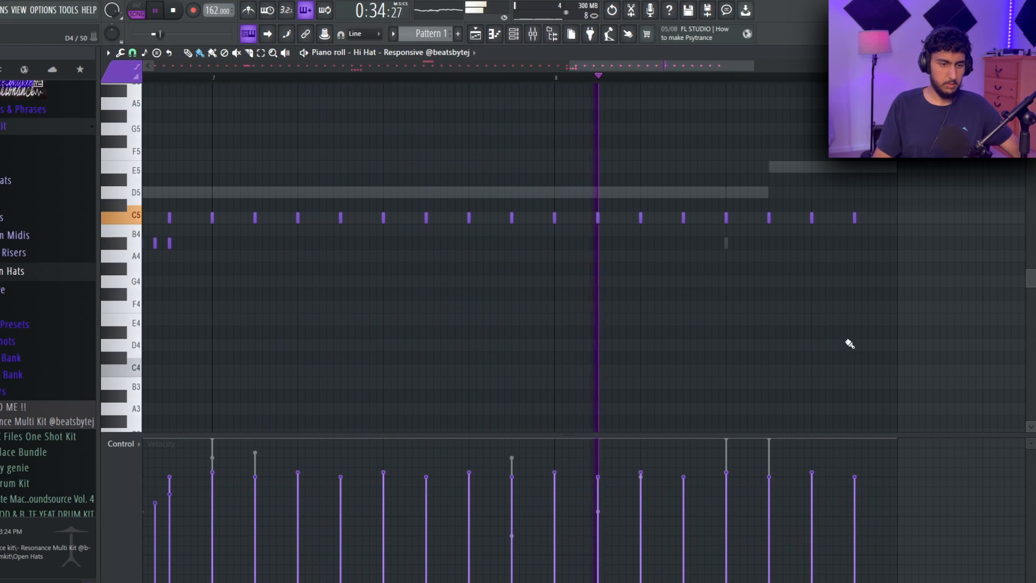
pyautogui.click(554, 80)
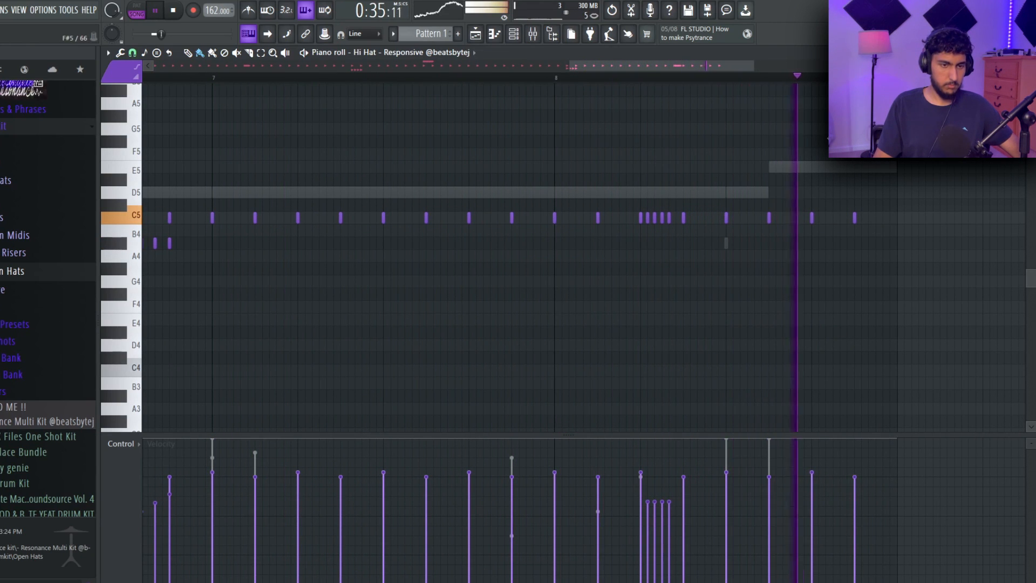
pyautogui.click(132, 53)
pyautogui.click(168, 81)
pyautogui.keyDown('ctrl'); pyautogui.rightClick(550, 141); pyautogui.keyUp('ctrl')
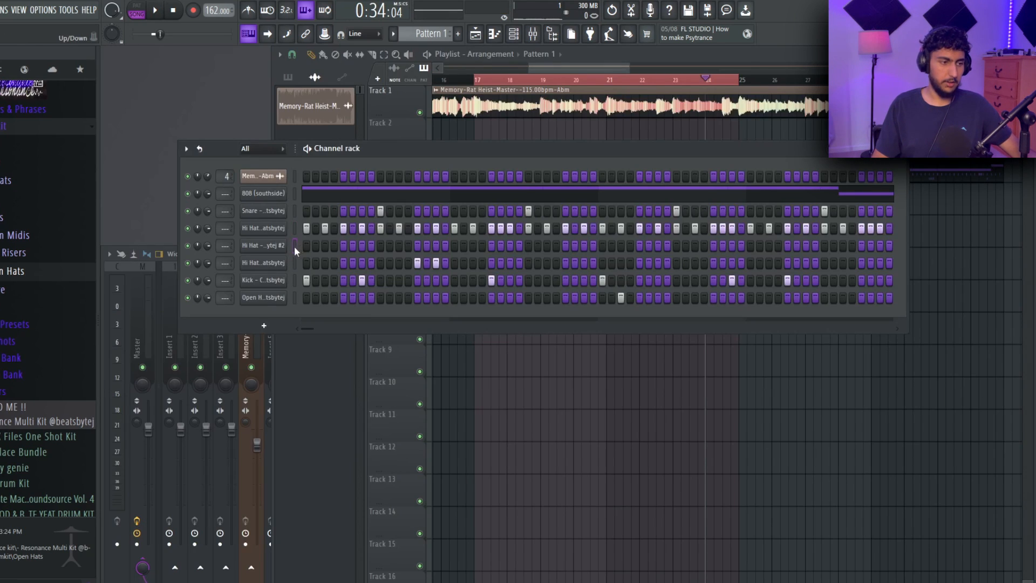
# Open the piano roll of the cloned Hi Hat - Responsive #2 channel and give it a half-beat C5 note at the start
pyautogui.rightClick(263, 246)
pyautogui.click(304, 244)
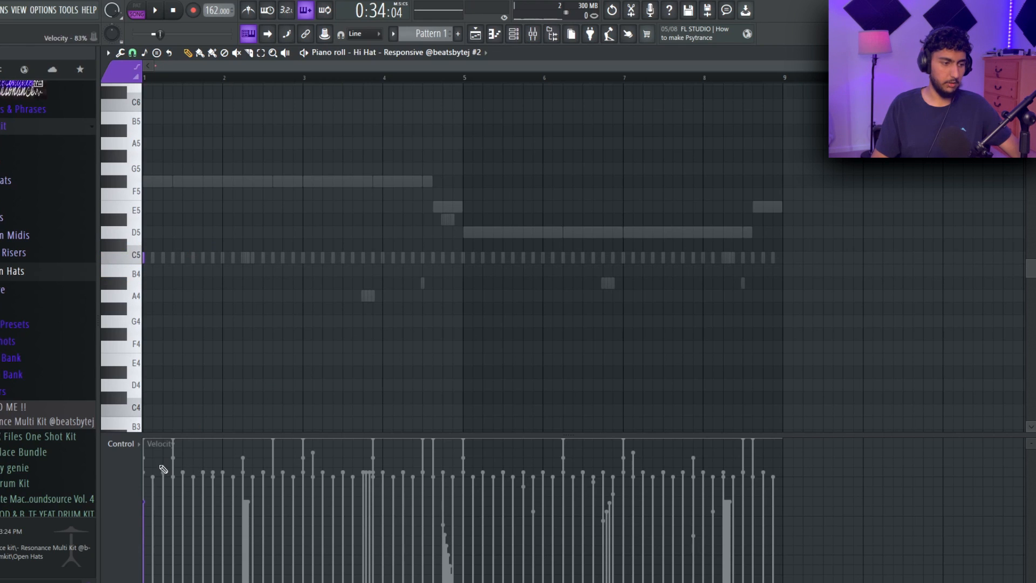
pyautogui.scroll(3, 178, 291)
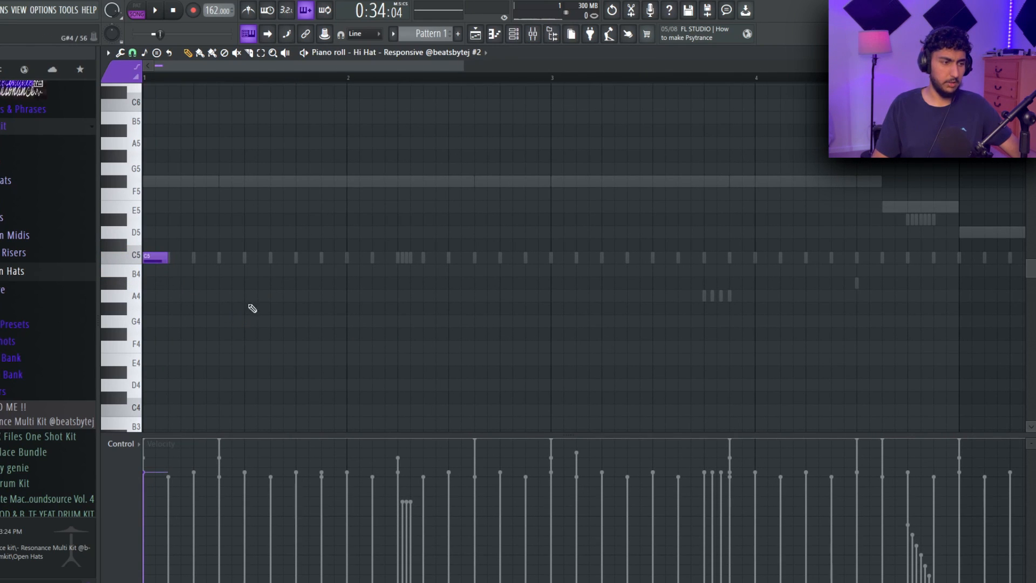
# Add C5 notes across bars 1 and 2 of the cloned hat, with a four-note roll on beat 4 of bar 2
pyautogui.press('space')
pyautogui.click(338, 257)
pyautogui.moveTo(405, 266)
pyautogui.mouseDown()
pyautogui.moveTo(347, 260)
pyautogui.moveTo(410, 261)
pyautogui.mouseUp()
pyautogui.click(460, 257)
pyautogui.click(509, 257)
pyautogui.scroll(2, 526, 260)
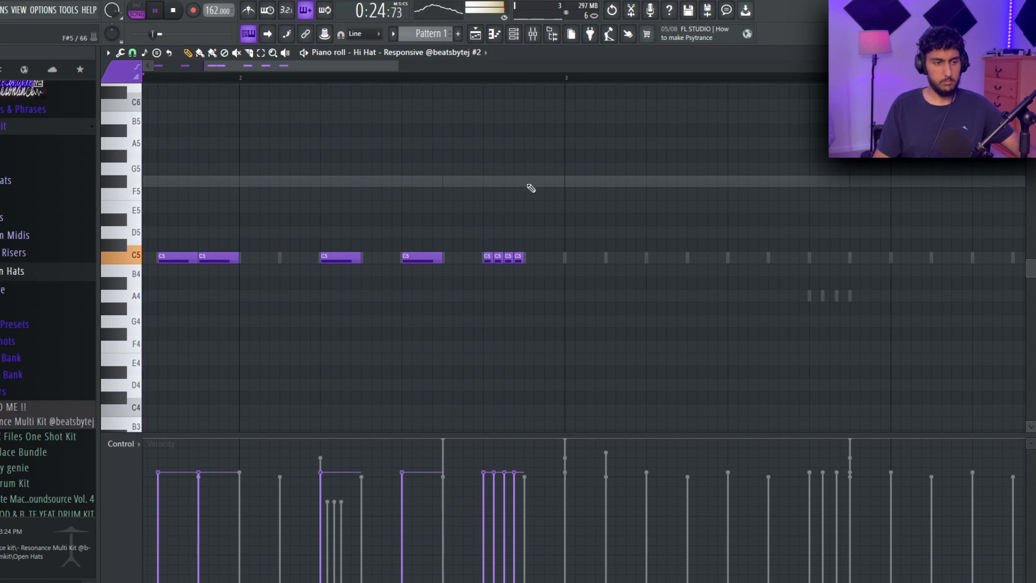
pyautogui.scroll(-1, 567, 167)
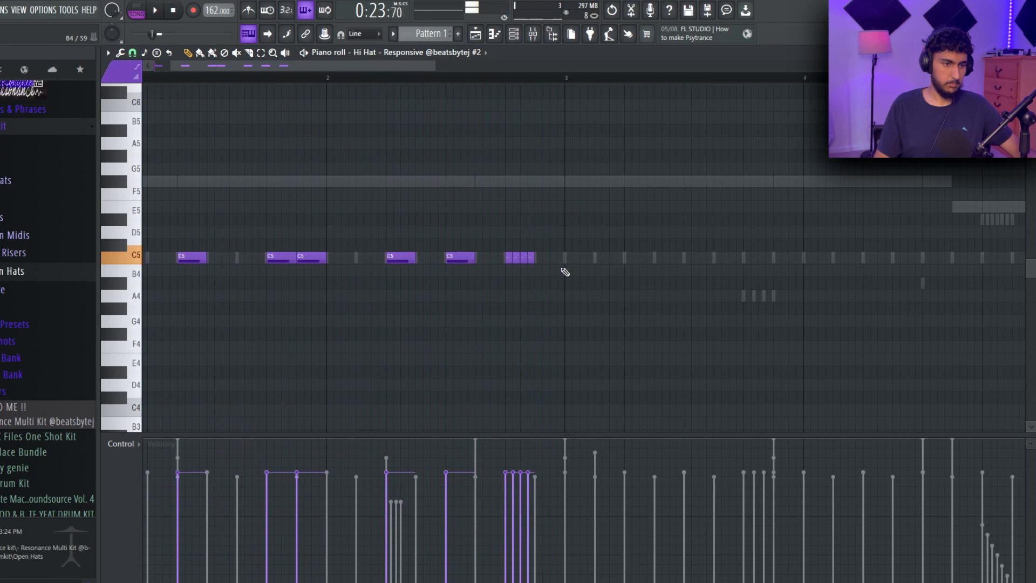
# Add a C5 note after the bar 2 roll and repeat the hat phrase into bars 3 and 4
pyautogui.moveTo(545, 260); pyautogui.dragTo(564, 259)
pyautogui.scroll(-2, 565, 204)
pyautogui.press('space')
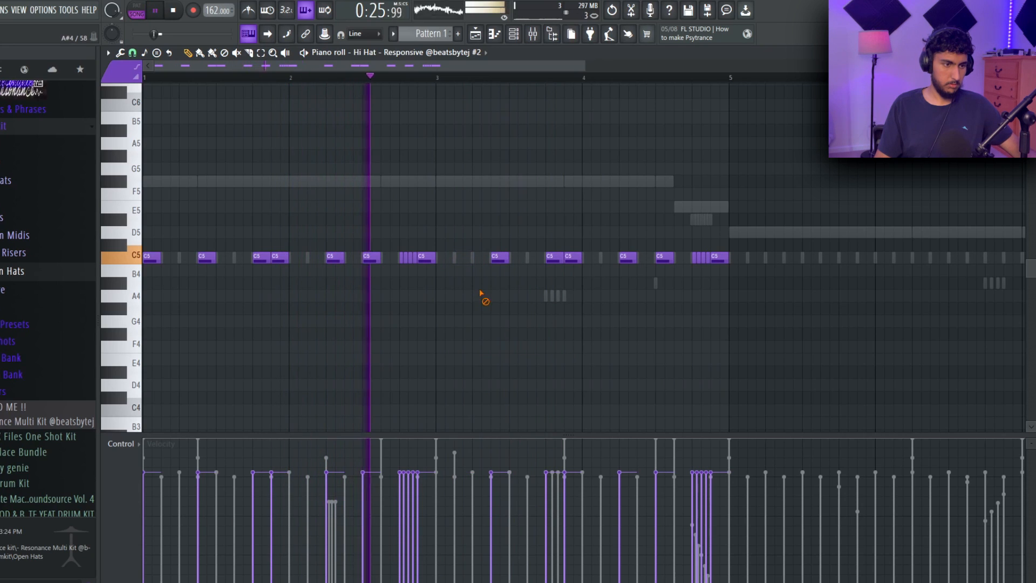
# Reshape the roll in the last beat of bar 4 into four longer C5 notes with falling velocities
pyautogui.moveTo(615, 286); pyautogui.dragTo(580, 287)
pyautogui.moveTo(650, 289); pyautogui.dragTo(606, 240)
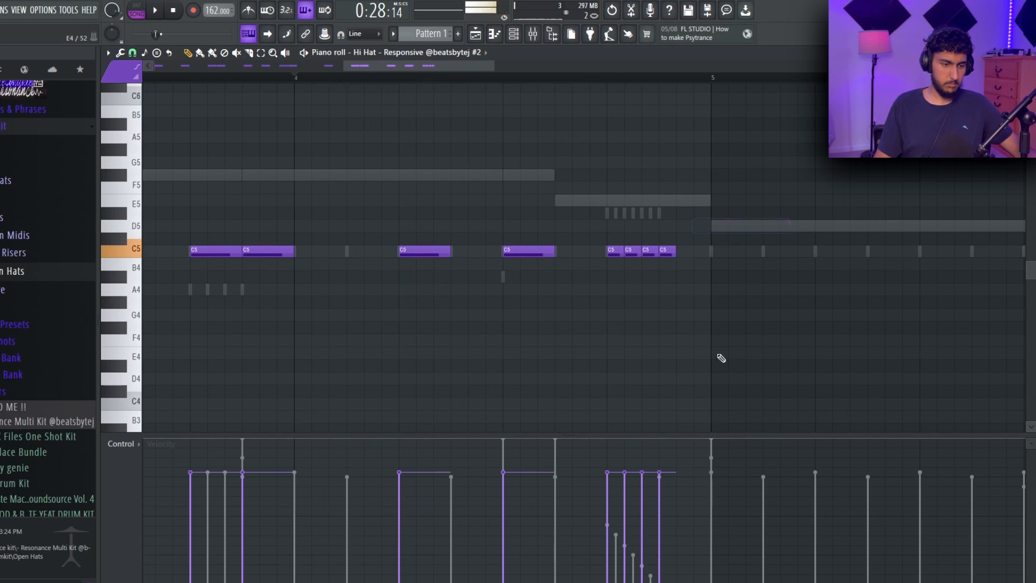
pyautogui.press('space')
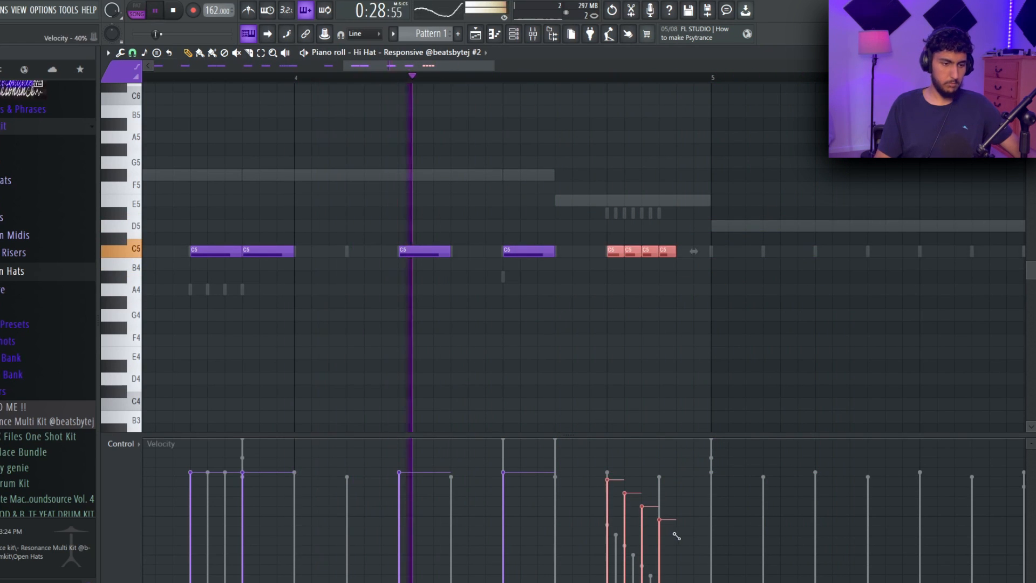
# Set the snap to Line, duplicate the cloned hat's bars 1 to 4 into bars 5 to 8 and clear the selection
pyautogui.scroll(-5, 710, 303)
pyautogui.click(133, 53)
pyautogui.click(143, 80)
pyautogui.moveTo(143, 80); pyautogui.dragTo(455, 79)
pyautogui.hotkey('ctrl', 'b')
pyautogui.keyDown('ctrl'); pyautogui.click(747, 135); pyautogui.keyUp('ctrl')
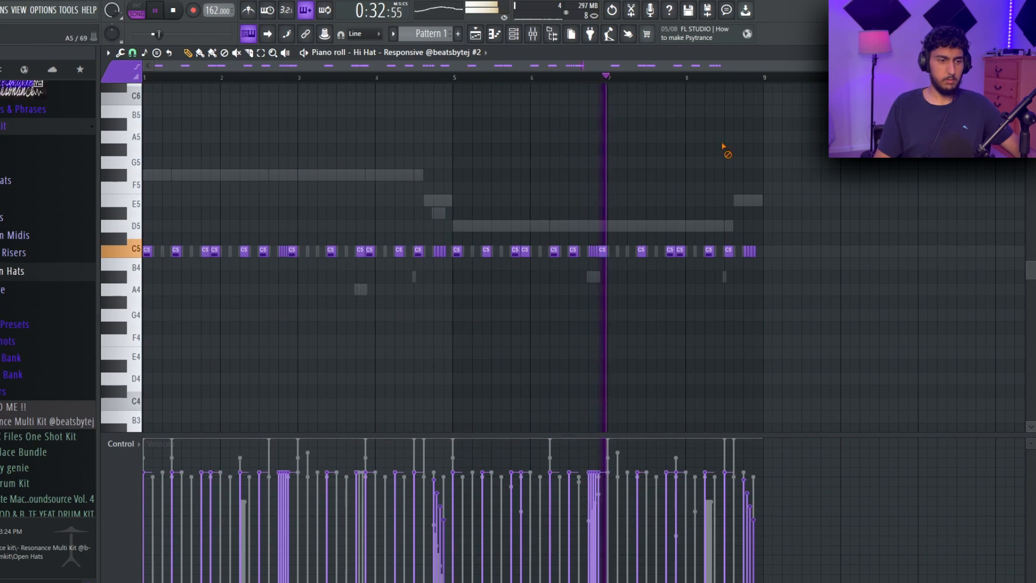
# Select the cloned hat's roll in the last beat of bar 6 and move it down to B4
pyautogui.scroll(5, 591, 264)
pyautogui.press('space')
pyautogui.press('space')
pyautogui.moveTo(591, 245); pyautogui.dragTo(685, 252)
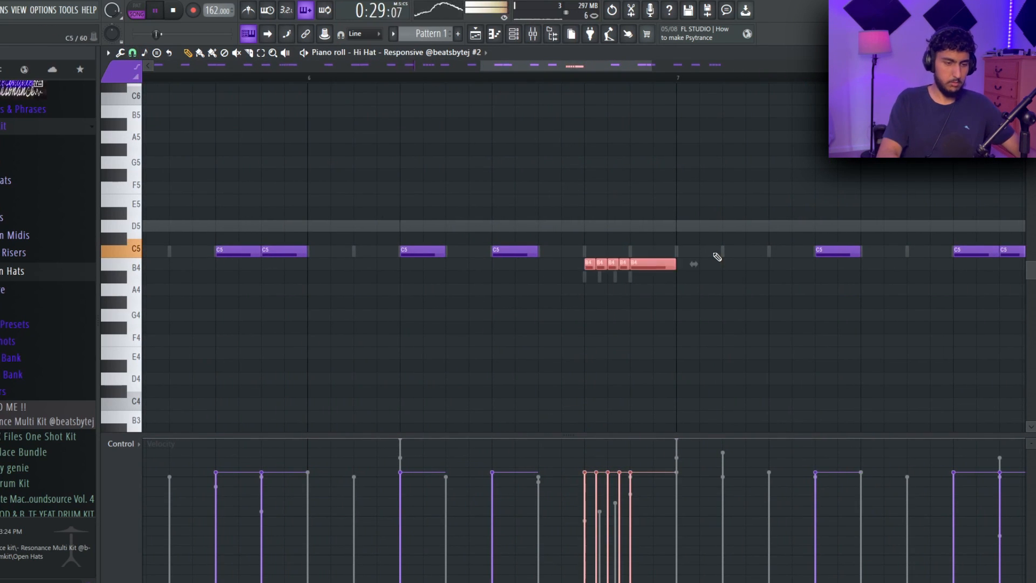
# Lower the cloned hat's bar 6 roll to G4, shape its velocities into a rising ramp and clear the selection
pyautogui.moveTo(623, 508); pyautogui.dragTo(689, 513)
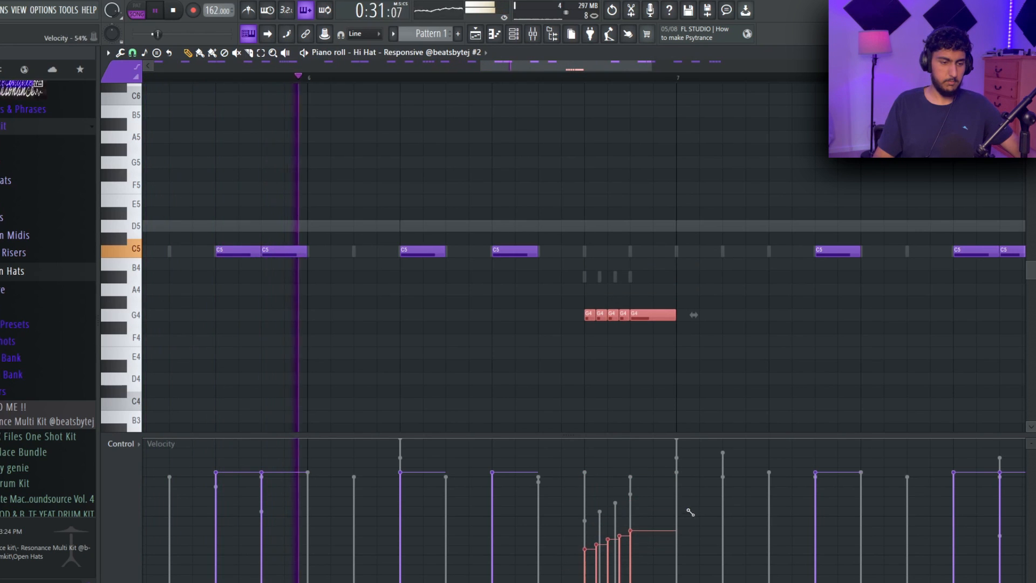
pyautogui.scroll(5, 686, 475)
pyautogui.scroll(4, 682, 345)
pyautogui.scroll(-3, 696, 302)
pyautogui.scroll(-4, 753, 197)
pyautogui.keyDown('ctrl'); pyautogui.click(744, 182); pyautogui.keyUp('ctrl')
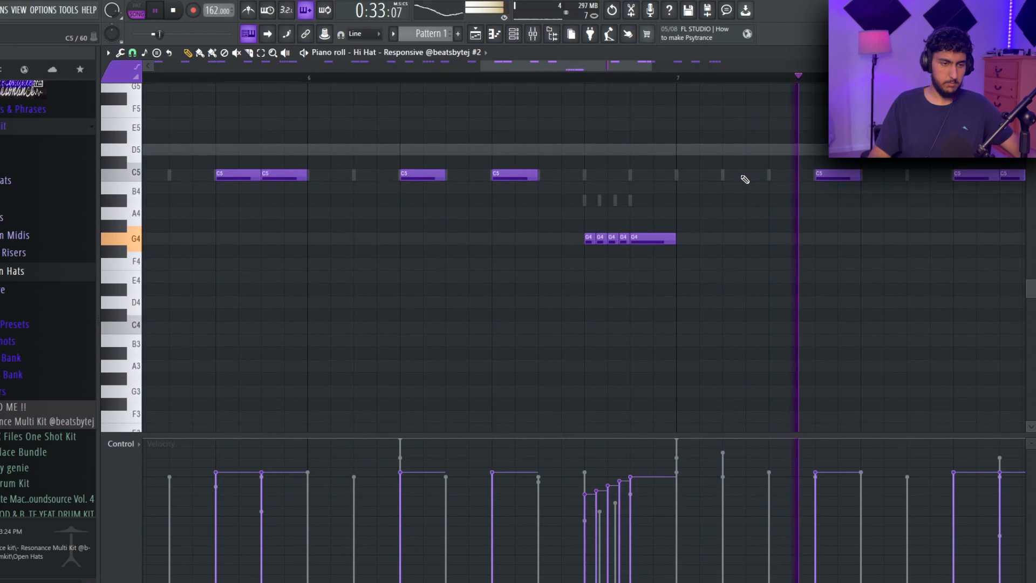
pyautogui.scroll(1, 777, 200)
pyautogui.scroll(-5, 809, 216)
pyautogui.scroll(4, 835, 173)
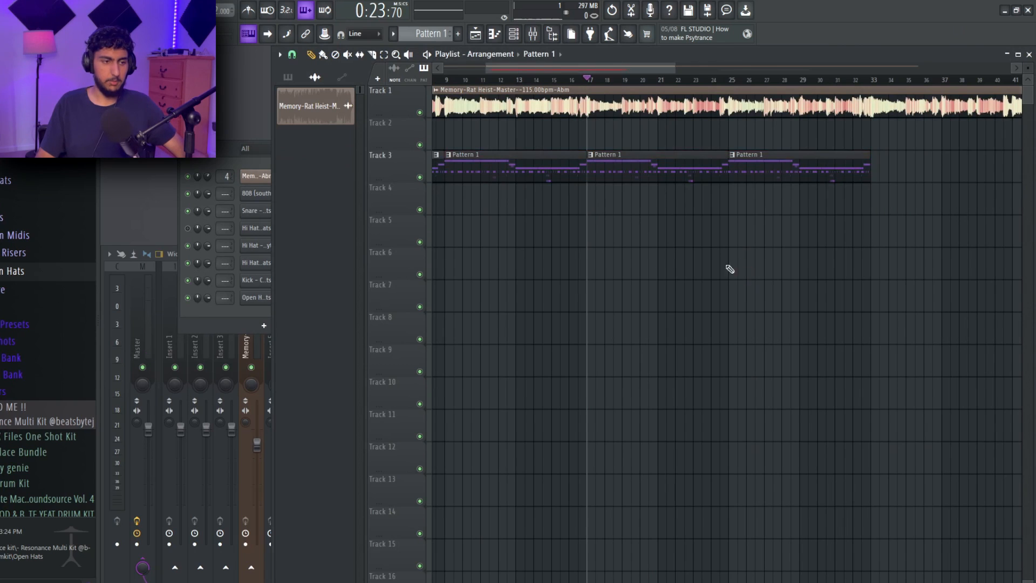
pyautogui.moveTo(841, 208); pyautogui.dragTo(694, 185)
pyautogui.press('Delete')
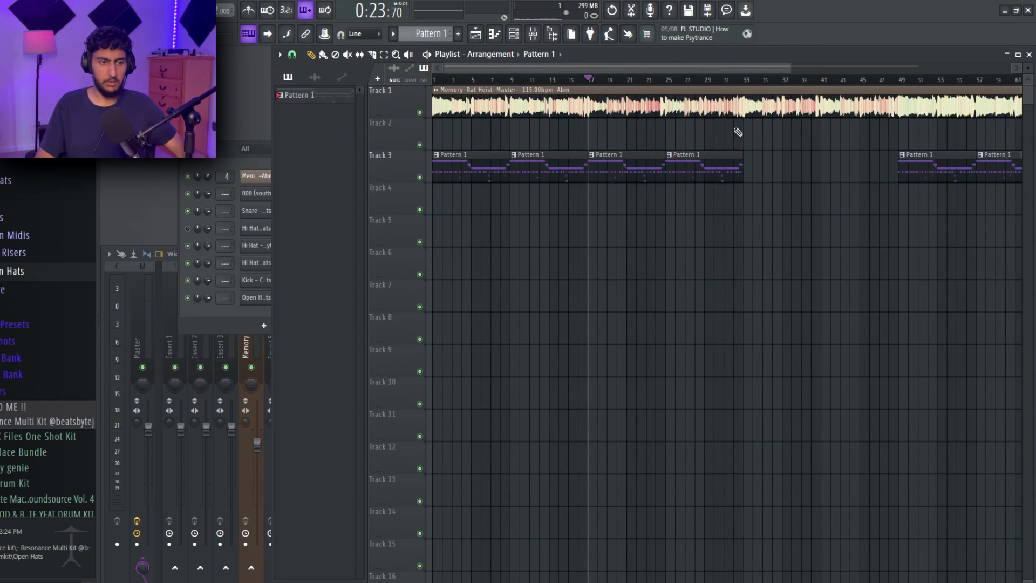
pyautogui.click(639, 96)
pyautogui.keyDown('ctrl'); pyautogui.click(838, 269); pyautogui.keyUp('ctrl')
pyautogui.moveTo(763, 123); pyautogui.dragTo(591, 87)
pyautogui.keyDown('ctrl'); pyautogui.click(673, 199); pyautogui.keyUp('ctrl')
pyautogui.moveTo(749, 215); pyautogui.dragTo(444, 118)
pyautogui.keyDown('ctrl'); pyautogui.click(740, 278); pyautogui.keyUp('ctrl')
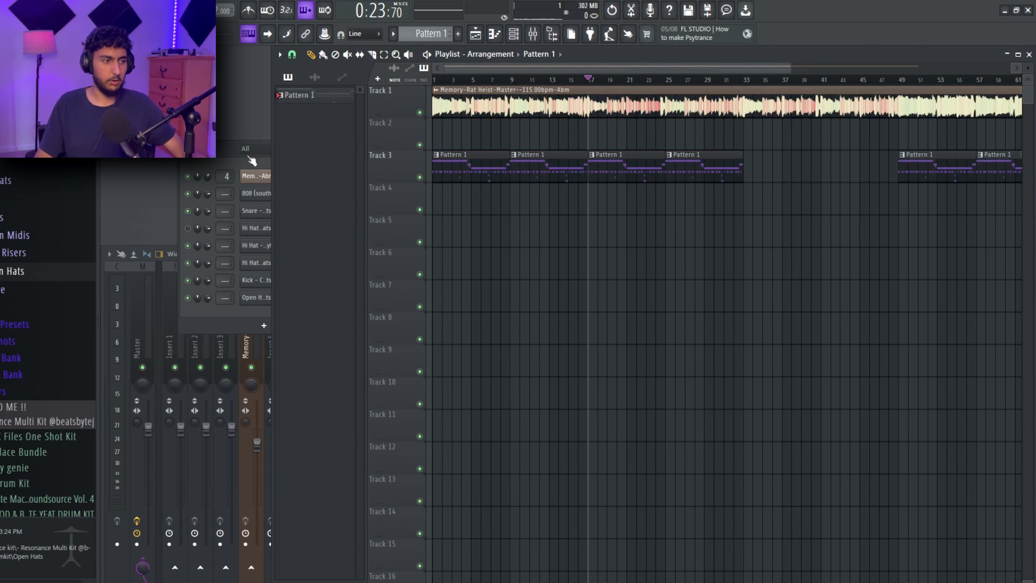
pyautogui.moveTo(247, 160); pyautogui.dragTo(262, 173)
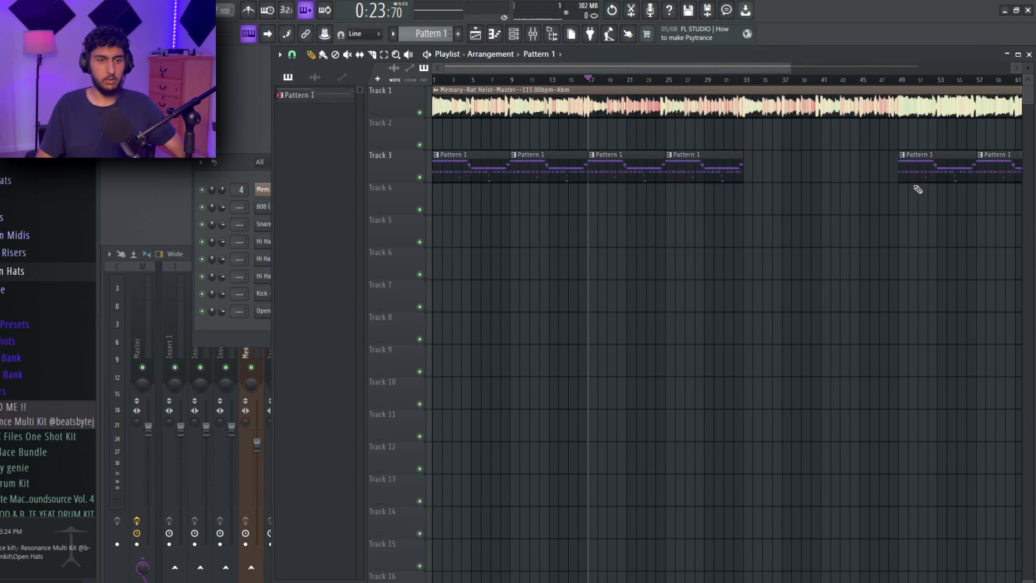
pyautogui.scroll(-1, 838, 176)
pyautogui.moveTo(976, 164); pyautogui.dragTo(464, 185)
pyautogui.keyDown('ctrl'); pyautogui.click(755, 288); pyautogui.keyUp('ctrl')
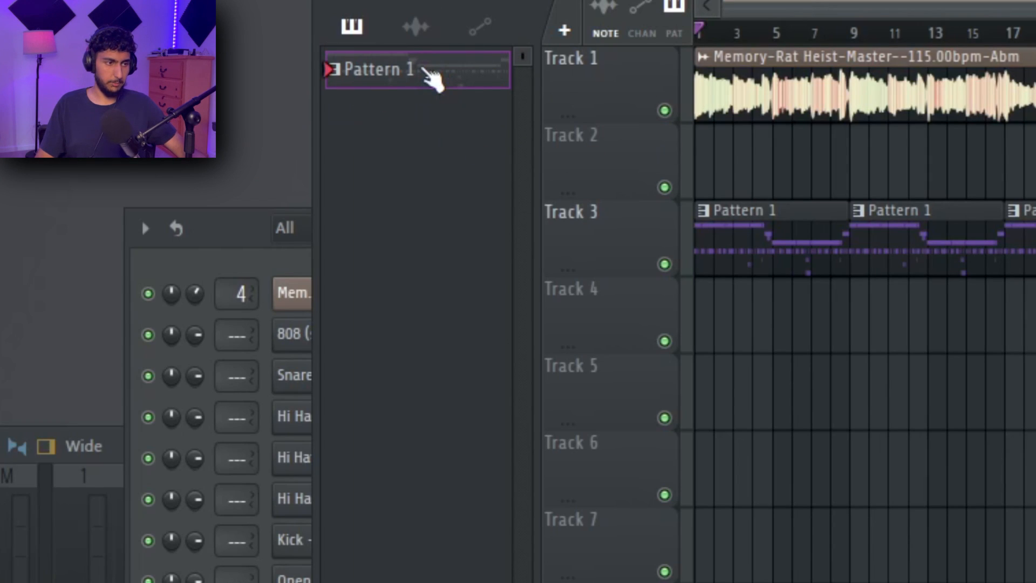
# Split Pattern 1 by channel and select all the resulting patterns, from 808 (southside) to Open Hat
pyautogui.rightClick(465, 86)
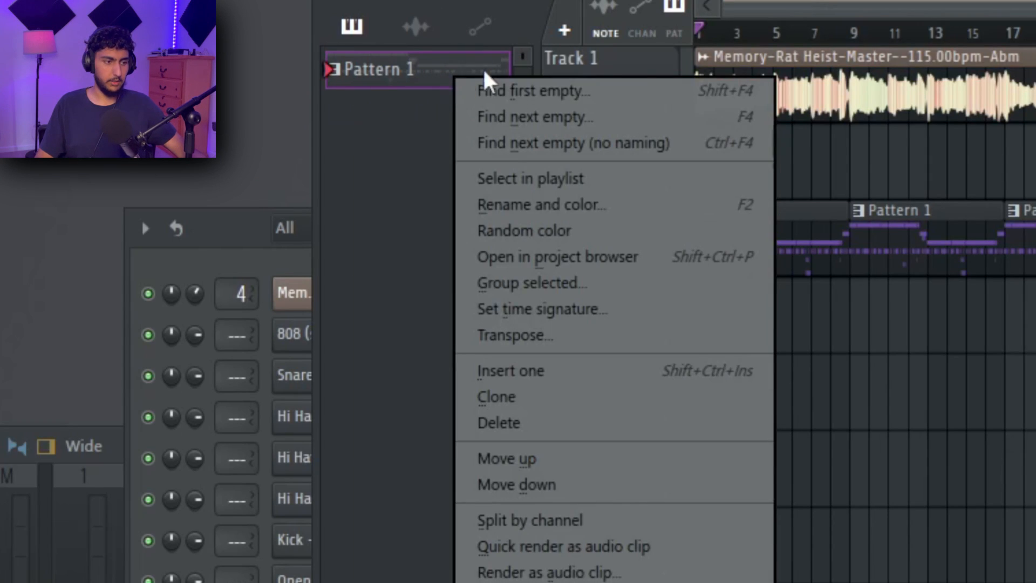
pyautogui.click(526, 521)
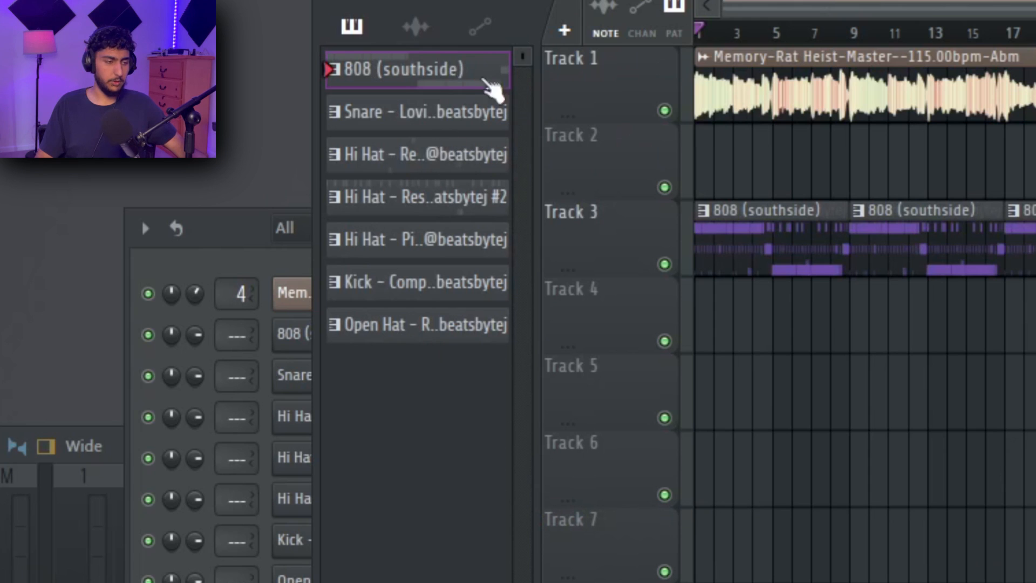
pyautogui.keyDown('shift'); pyautogui.click(453, 337); pyautogui.keyUp('shift')
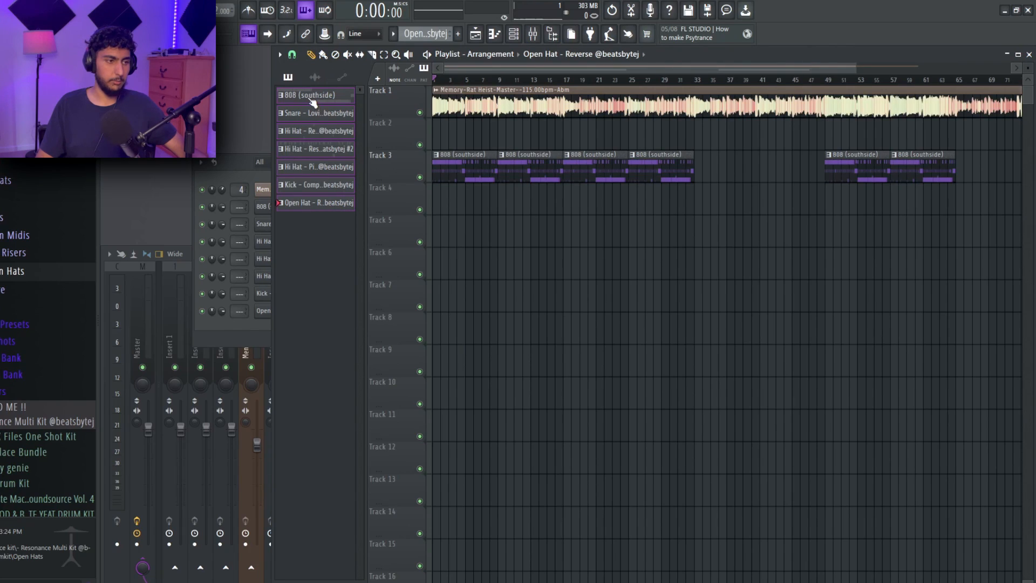
# Place the split patterns at bar 1 on Tracks 5 to 11 and duplicate them three times to fill bars 1 to 32
pyautogui.moveTo(313, 102); pyautogui.dragTo(546, 270)
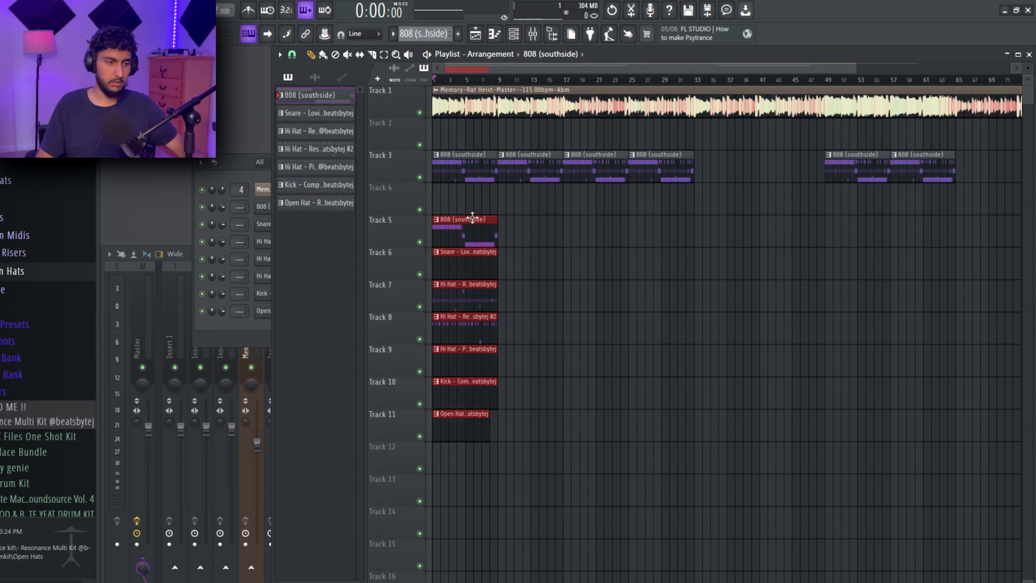
pyautogui.hotkey('ctrl', 'b')
pyautogui.hotkey('ctrl', 'b')
pyautogui.hotkey('ctrl', 'b')
# Delete the old clips from Track 3 and move all the split pattern clips up one track, to Tracks 4 to 10
pyautogui.moveTo(729, 185); pyautogui.dragTo(469, 164)
pyautogui.press('Delete')
pyautogui.moveTo(728, 402); pyautogui.dragTo(467, 230)
pyautogui.moveTo(823, 463); pyautogui.dragTo(450, 186)
pyautogui.moveTo(471, 236); pyautogui.dragTo(471, 204)
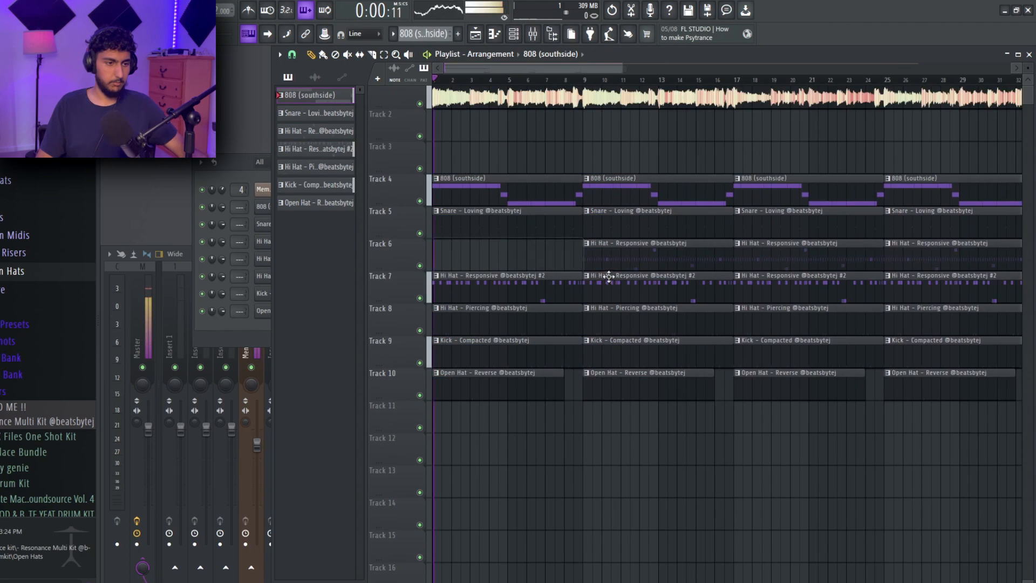
# Remove the cloned hat's clips from bars 1 to 16 and place the original Responsive hat there on Track 6
pyautogui.rightClick(506, 285)
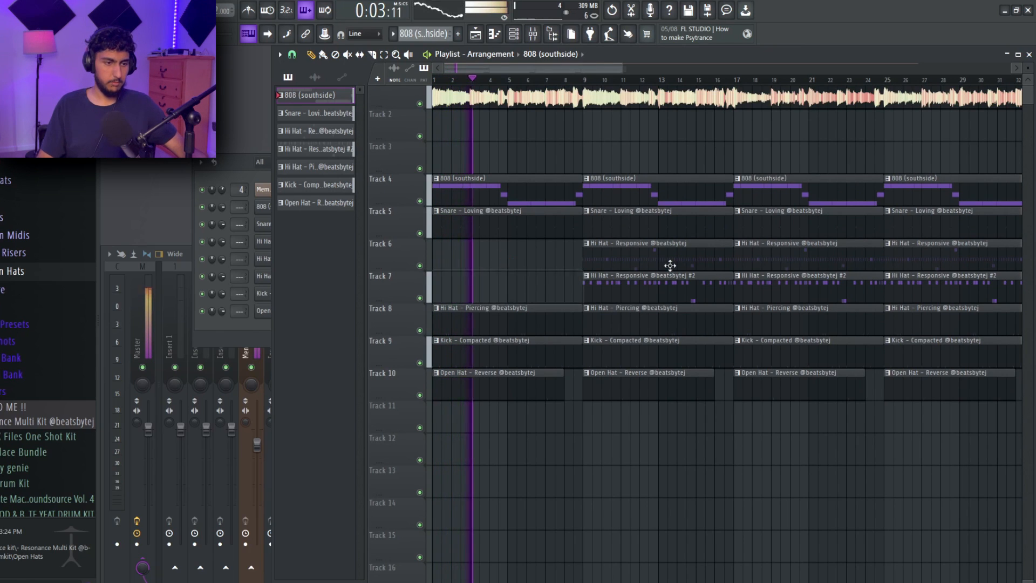
pyautogui.click(665, 264)
pyautogui.click(517, 256)
pyautogui.rightClick(648, 257)
pyautogui.rightClick(655, 284)
pyautogui.click(650, 265)
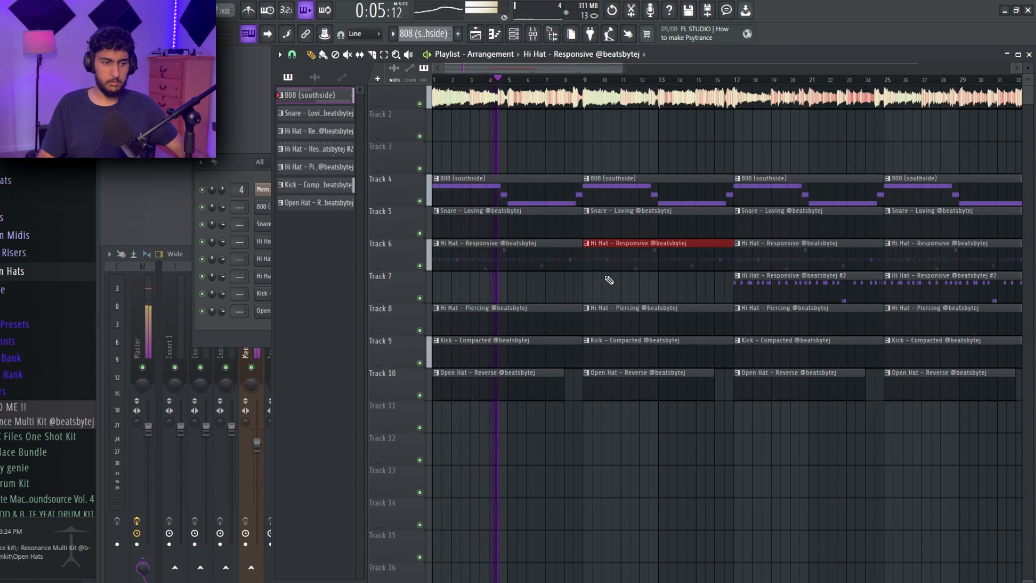
# Route the 808 and drum channels to consecutive mixer tracks starting at Insert 8, and return to the playlist
pyautogui.scroll(-2, 583, 280)
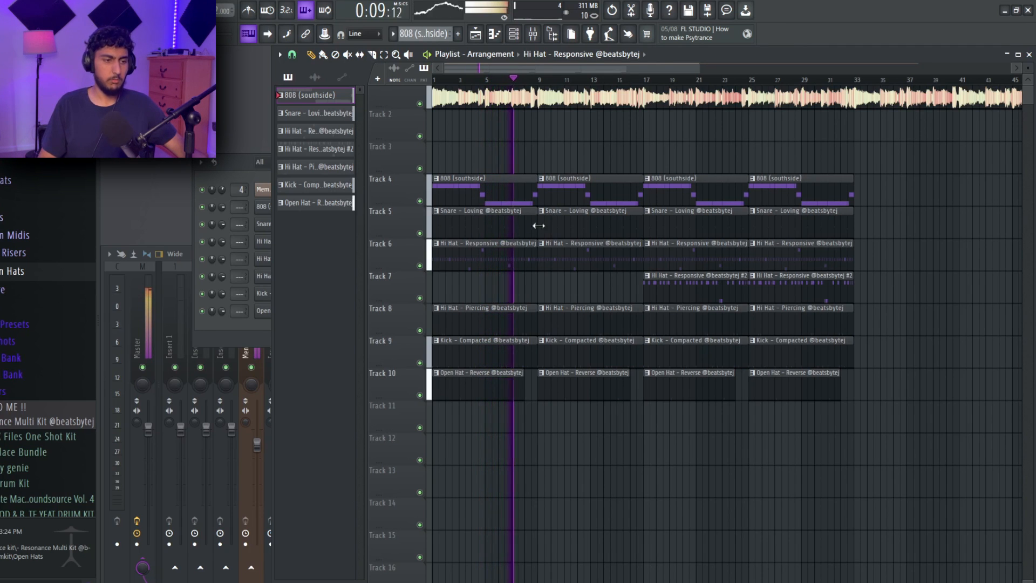
pyautogui.scroll(4, 463, 277)
pyautogui.scroll(-1, 571, 308)
pyautogui.scroll(-3, 661, 428)
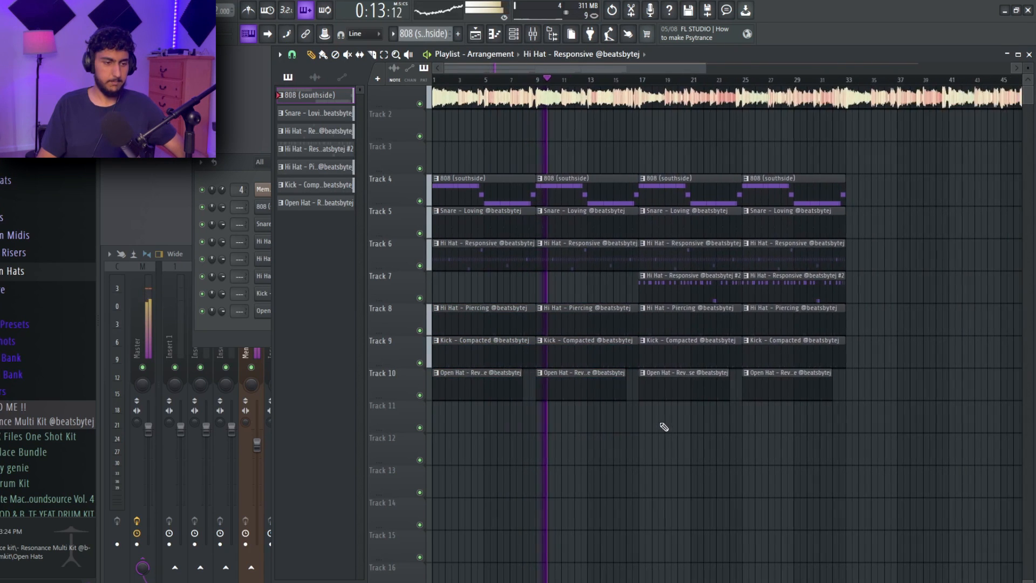
pyautogui.click(234, 330)
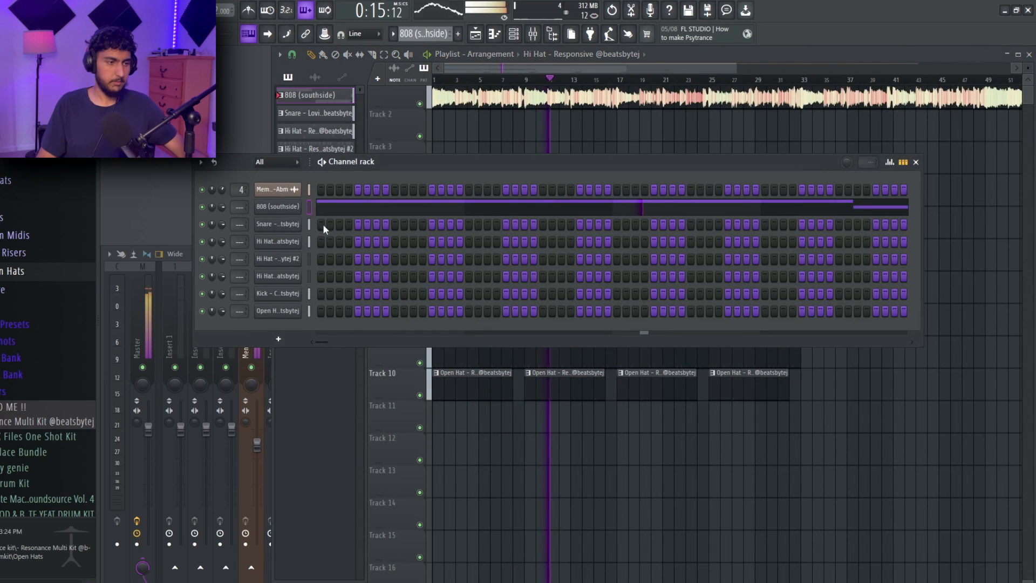
pyautogui.click(198, 536)
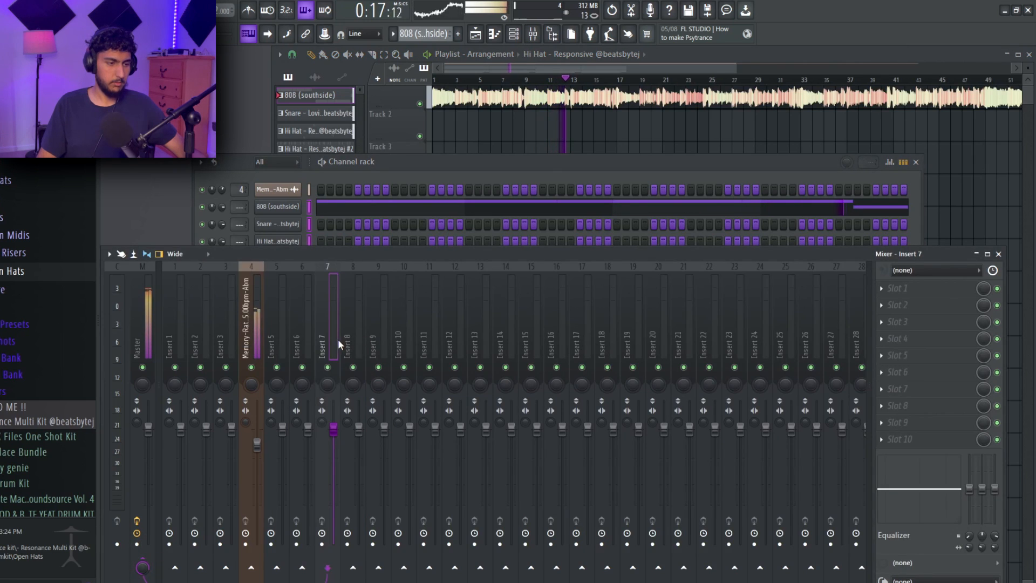
pyautogui.hotkey('ctrl', 'l')
pyautogui.click(594, 138)
# Keep only the cloned hat in bars 17 to 24 and only the original Responsive hat in bars 25 to 32
pyautogui.scroll(-2, 568, 138)
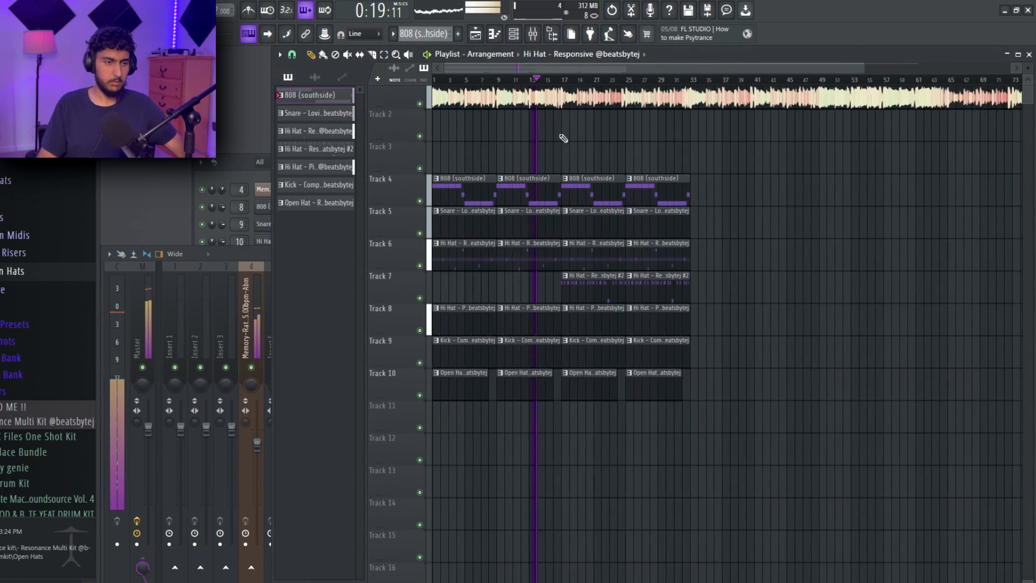
pyautogui.scroll(1, 539, 151)
pyautogui.scroll(4, 506, 167)
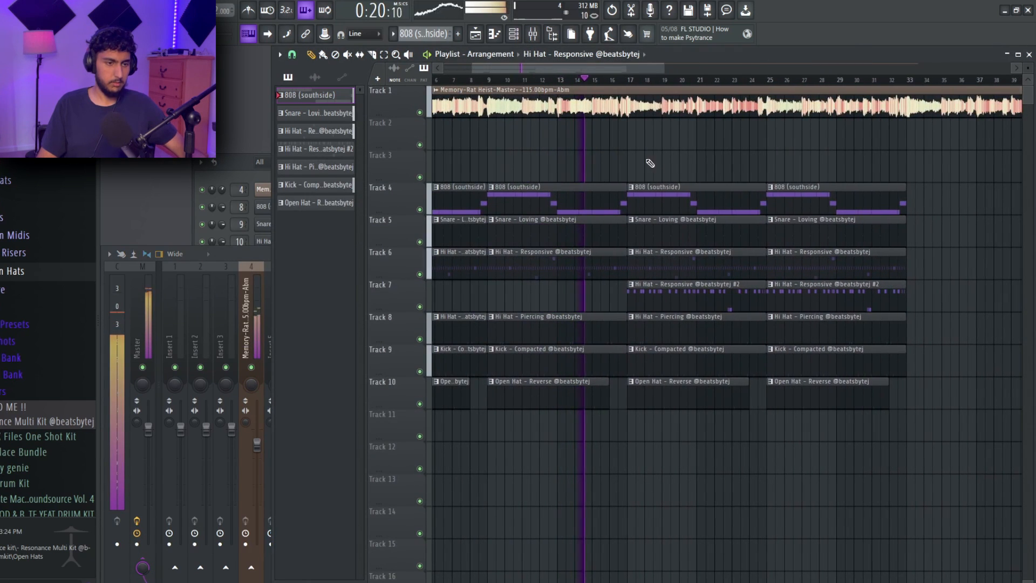
pyautogui.rightClick(677, 267)
pyautogui.rightClick(825, 294)
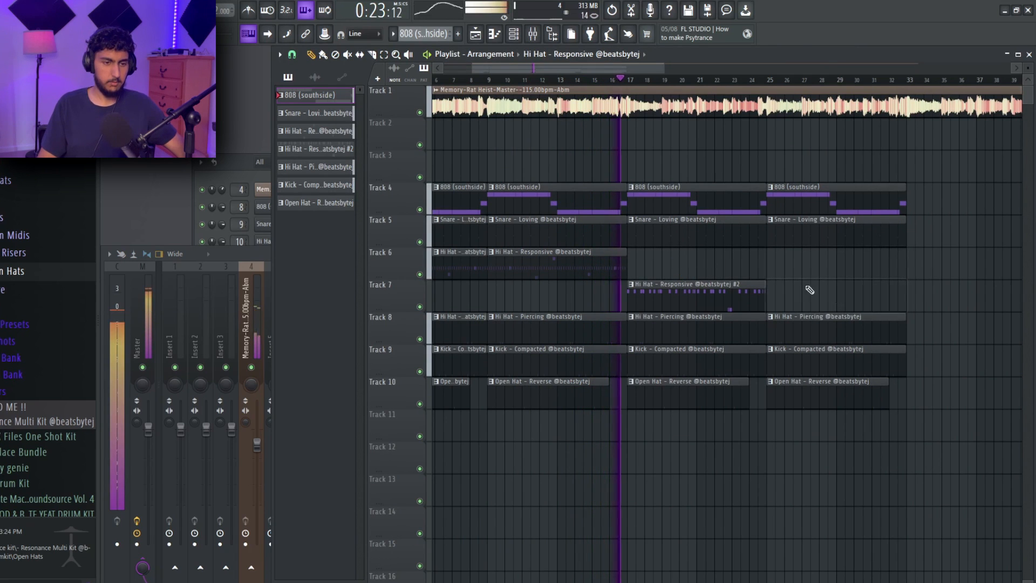
pyautogui.moveTo(860, 266)
pyautogui.mouseDown()
pyautogui.moveTo(836, 271)
pyautogui.moveTo(846, 265)
pyautogui.mouseUp()
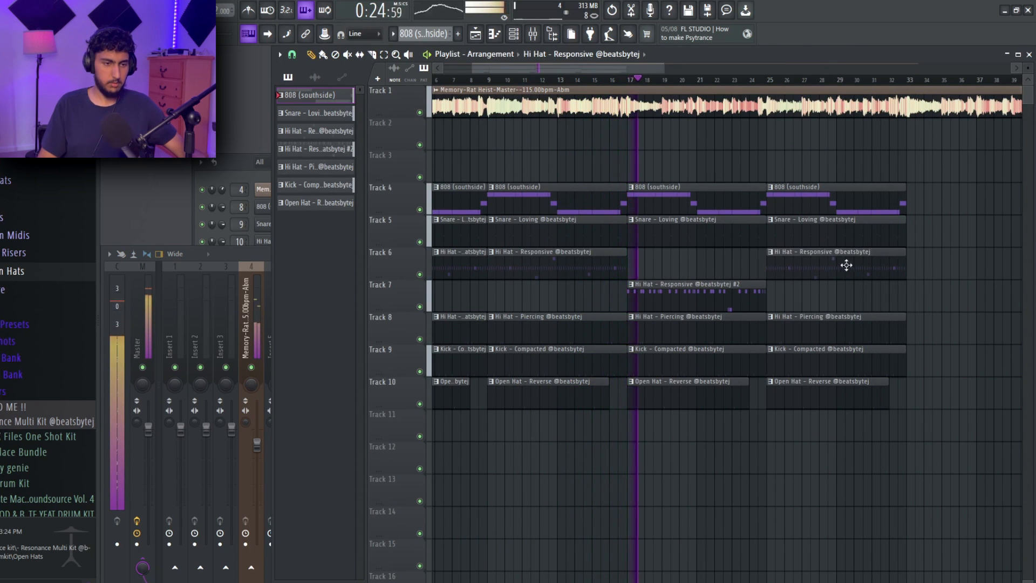
# Trim the Responsive hat and 808 clips before bar 17 so both end halfway through bar 16
pyautogui.click(613, 81)
pyautogui.scroll(5, 627, 116)
pyautogui.press('space')
pyautogui.press('space')
pyautogui.moveTo(650, 268); pyautogui.dragTo(599, 272)
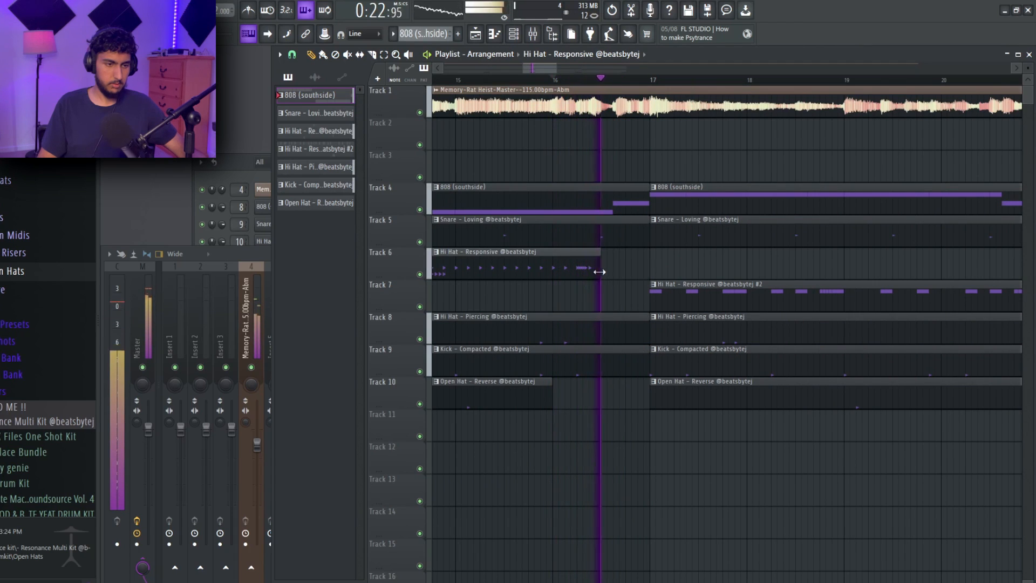
pyautogui.moveTo(647, 188); pyautogui.dragTo(600, 200)
# Play through the drop into bar 17 and delete the kick clip from bars 17 to 24 on Track 9
pyautogui.scroll(-5, 616, 143)
pyautogui.click(534, 81)
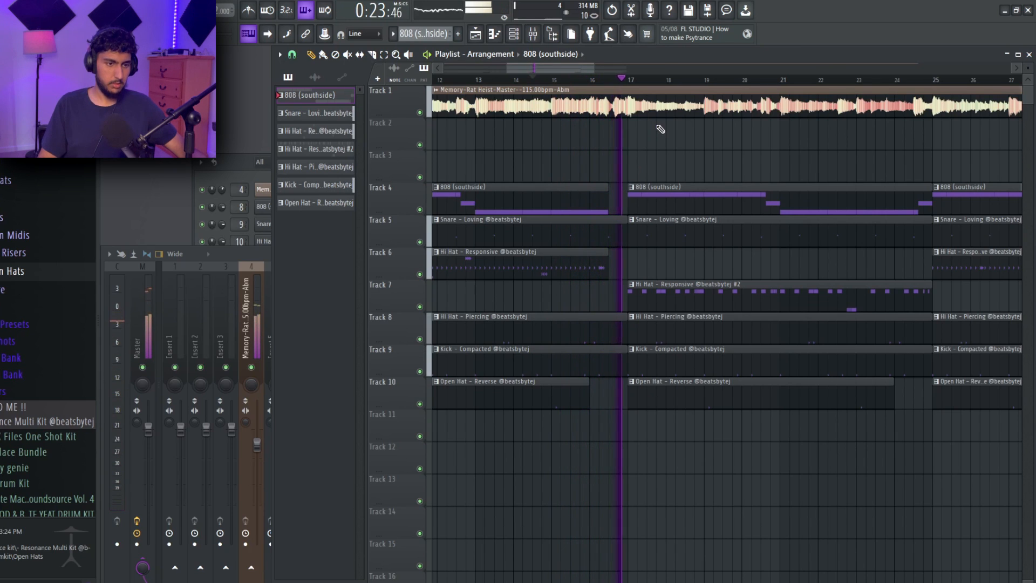
pyautogui.scroll(-5, 712, 149)
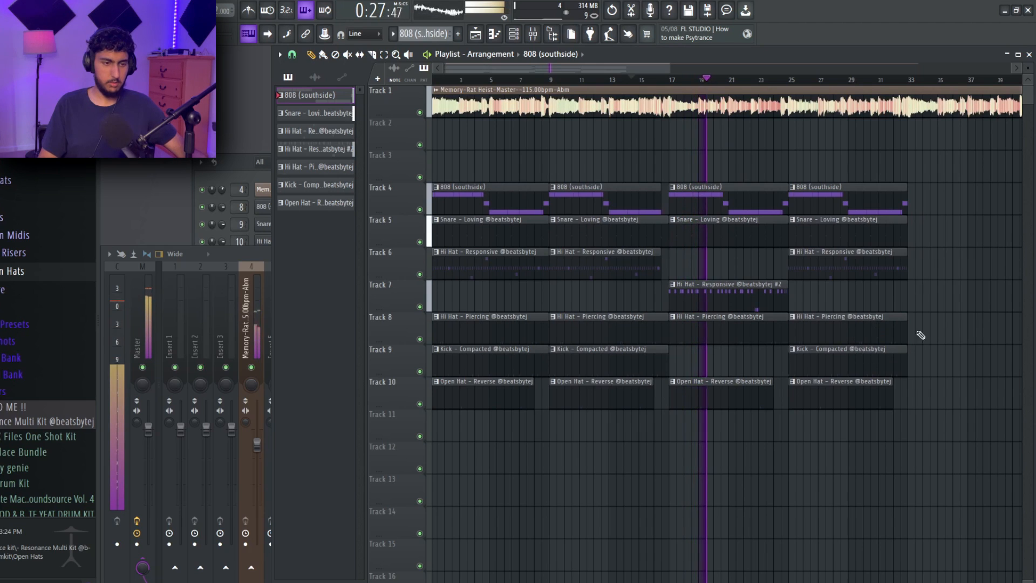
pyautogui.moveTo(964, 280); pyautogui.dragTo(904, 276)
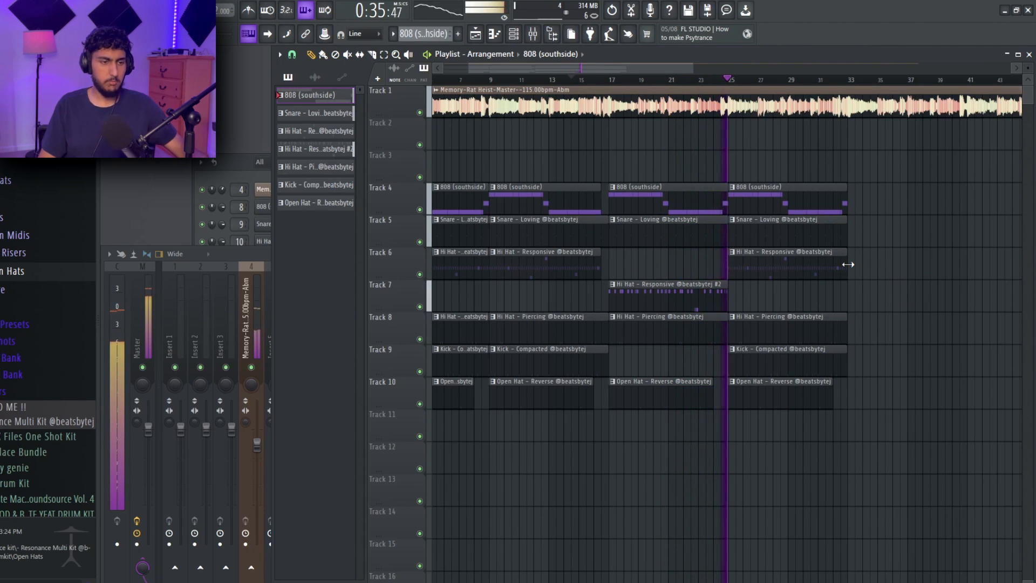
pyautogui.scroll(-2, 895, 240)
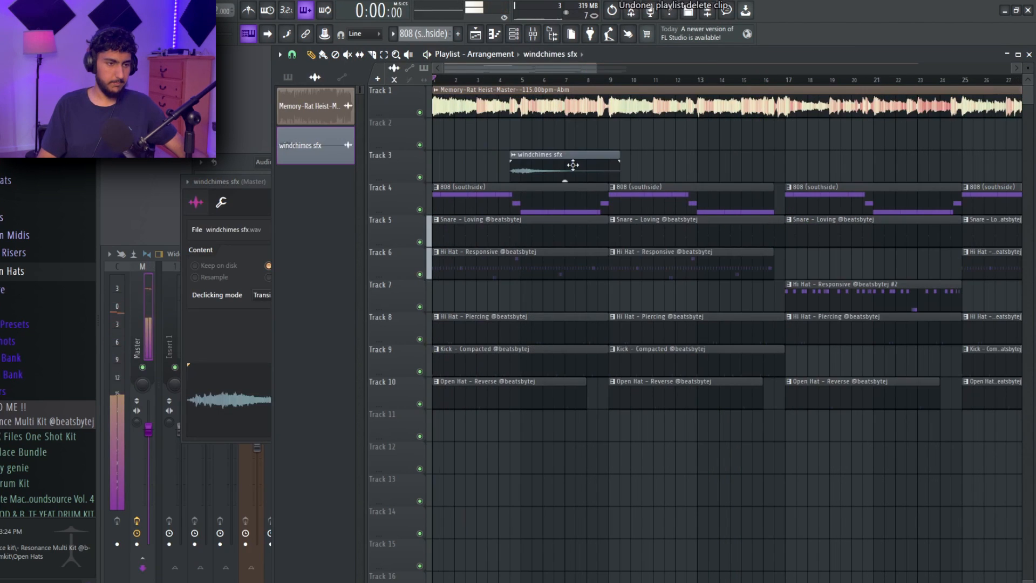
# Adjust the windchimes sfx channel volume and move its clip on Track 3 to start at bar 4
pyautogui.doubleClick(558, 163)
pyautogui.rightClick(403, 199)
pyautogui.click(424, 202)
pyautogui.click(599, 168)
pyautogui.moveTo(560, 171); pyautogui.dragTo(536, 169)
pyautogui.doubleClick(574, 168)
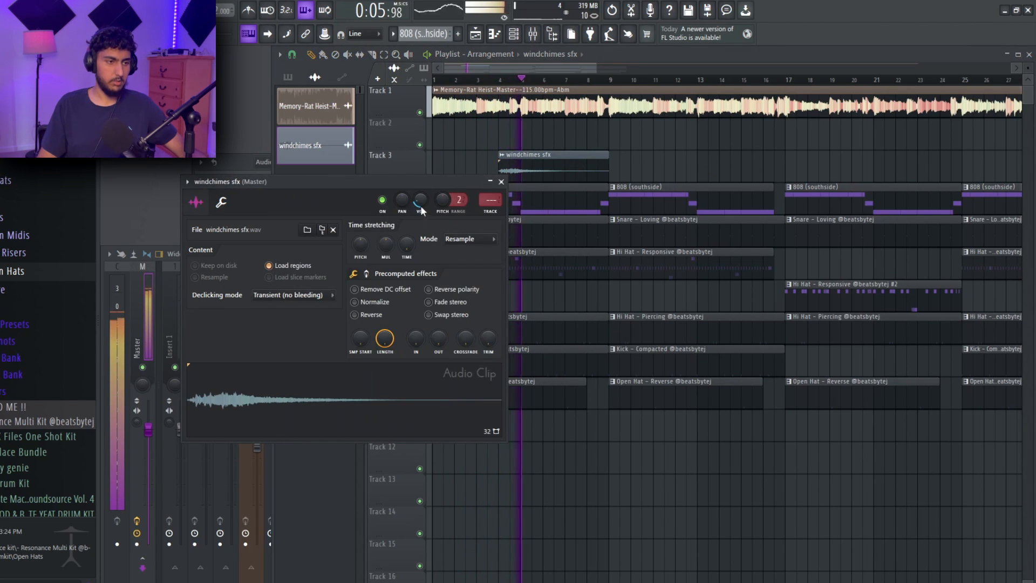
# Try nudging the windchimes sfx clip slightly earlier, and undo that move and the channel volume tweak
pyautogui.rightClick(700, 150)
pyautogui.doubleClick(506, 163)
pyautogui.click(499, 81)
pyautogui.scroll(3, 476, 154)
pyautogui.scroll(3, 532, 162)
pyautogui.moveTo(578, 164); pyautogui.dragTo(564, 171)
pyautogui.hotkey('ctrl', 'z')
# Dismiss the project save without saving and mute the windchimes sfx clip on Track 3
pyautogui.scroll(-10, 594, 157)
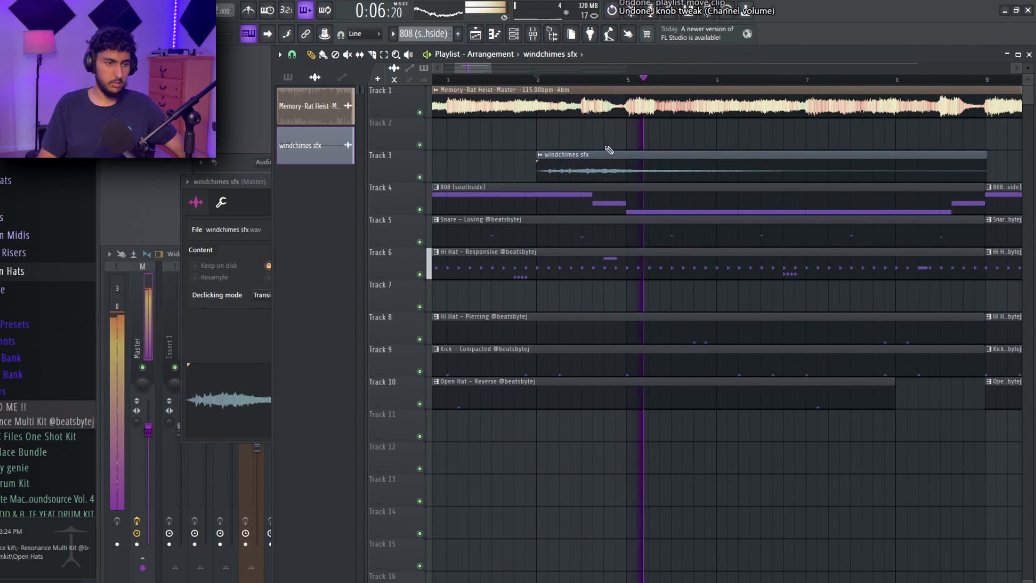
pyautogui.hotkey('ctrl', 's')
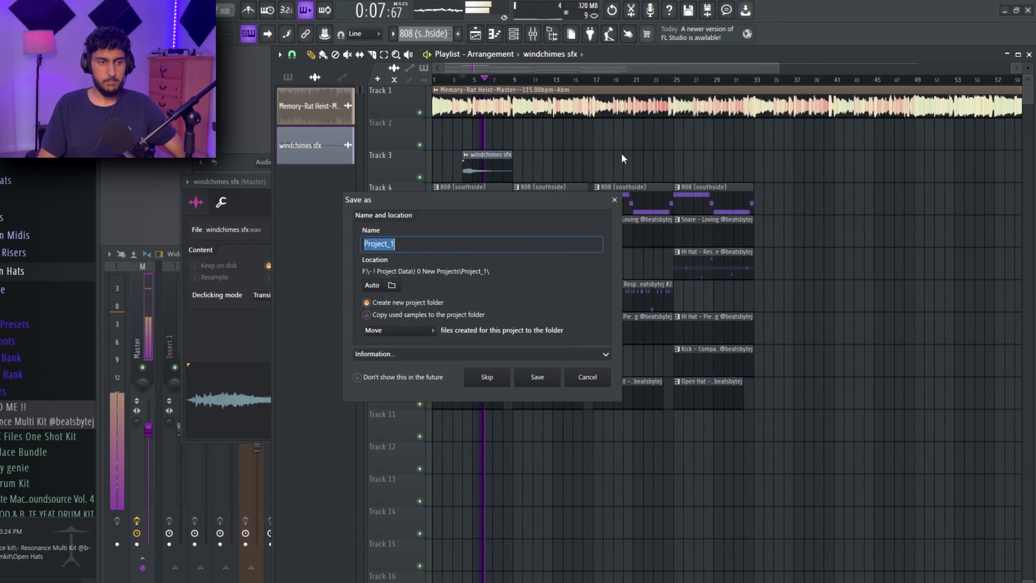
pyautogui.click(615, 200)
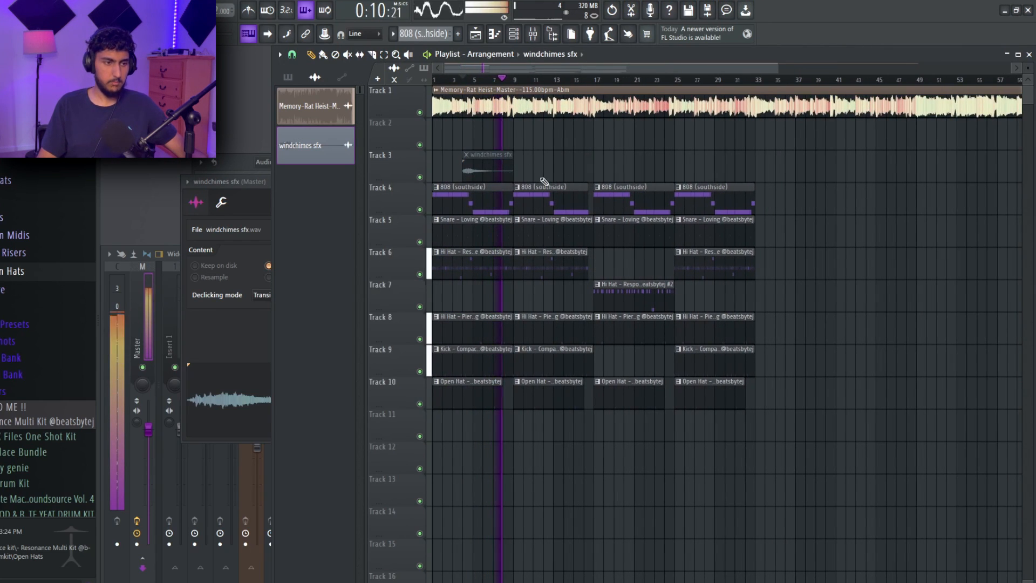
# Move all hat and kick clips on Tracks 6 to 10 down one track to free Track 6, and stop playback
pyautogui.scroll(2, 601, 144)
pyautogui.moveTo(858, 409); pyautogui.dragTo(437, 256)
pyautogui.hotkey('shift', 'Down')
pyautogui.press('space')
# Move the snare clips at bars 9, 17 and 25 from Track 5 to Track 6
pyautogui.rightClick(677, 275)
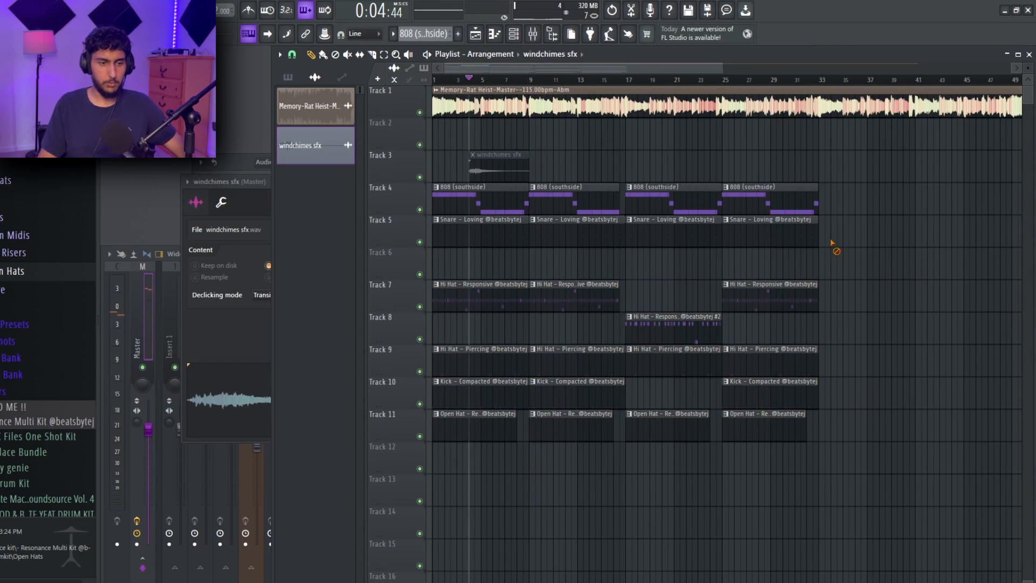
pyautogui.rightClick(771, 239)
pyautogui.rightClick(675, 238)
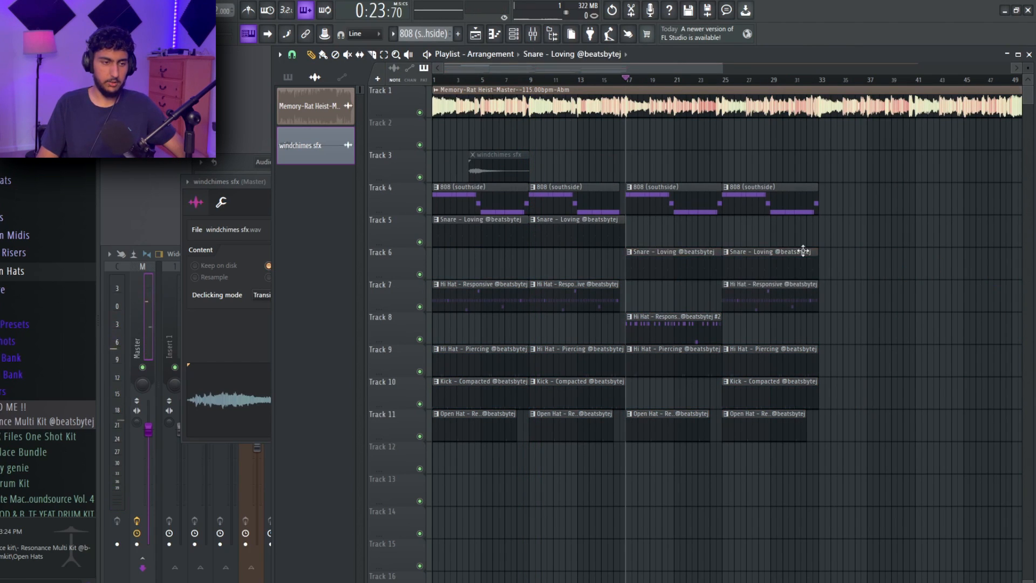
pyautogui.rightClick(611, 236)
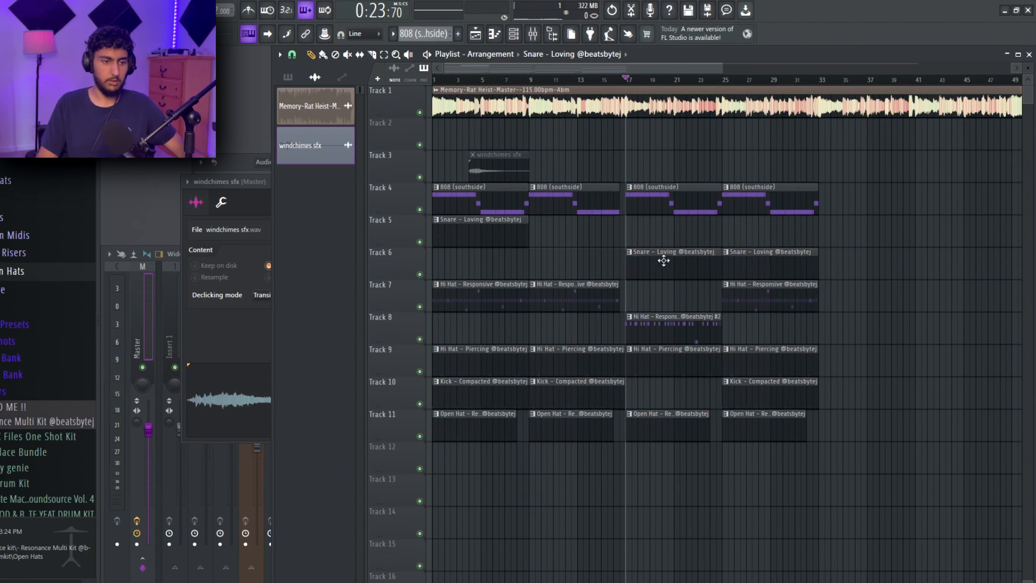
pyautogui.click(532, 252)
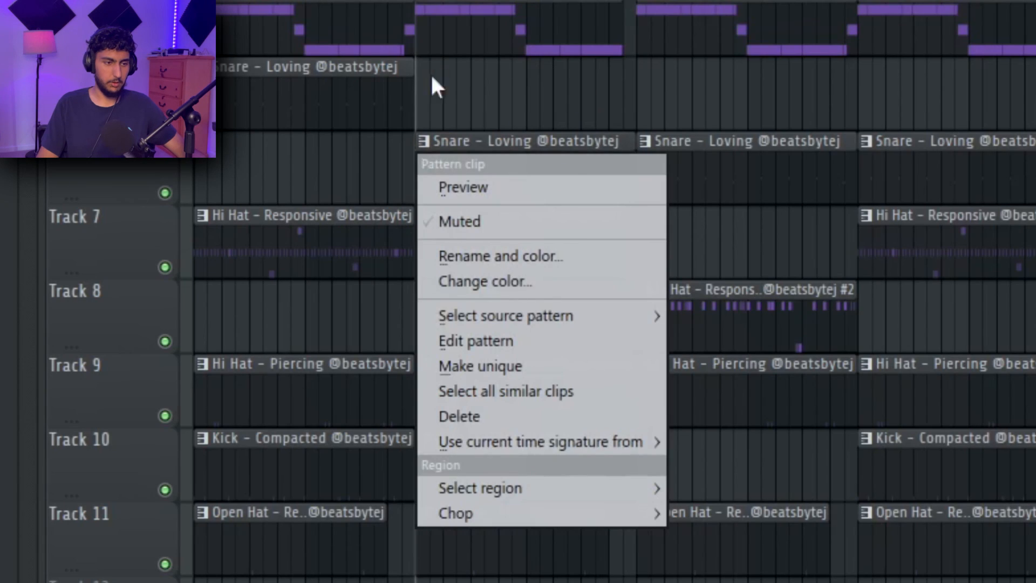
# Make the snare clip at bar 9 on Track 6 a unique pattern and replace the clips at bars 17 and 25 with copies
pyautogui.click(536, 225)
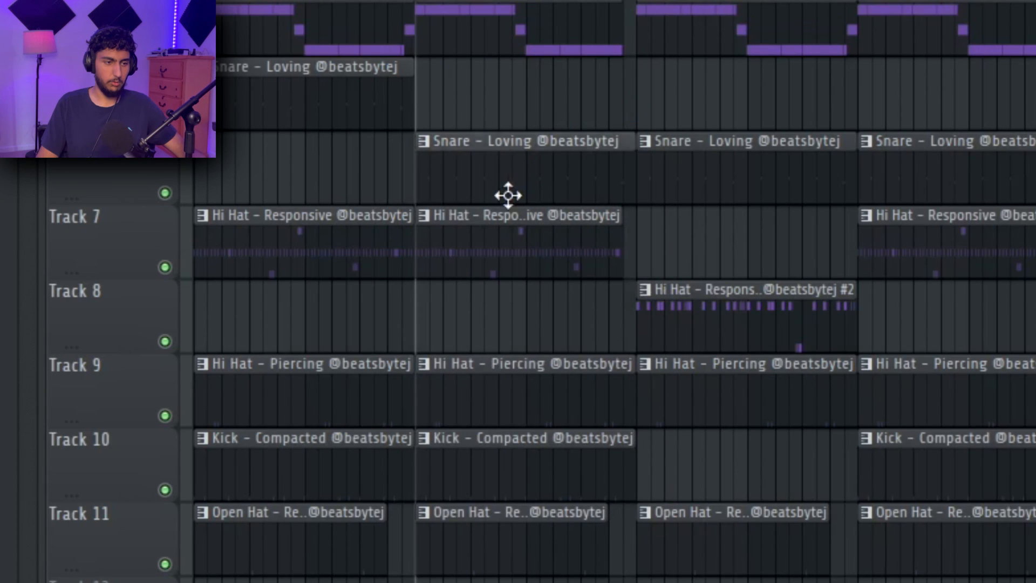
pyautogui.doubleClick(569, 275)
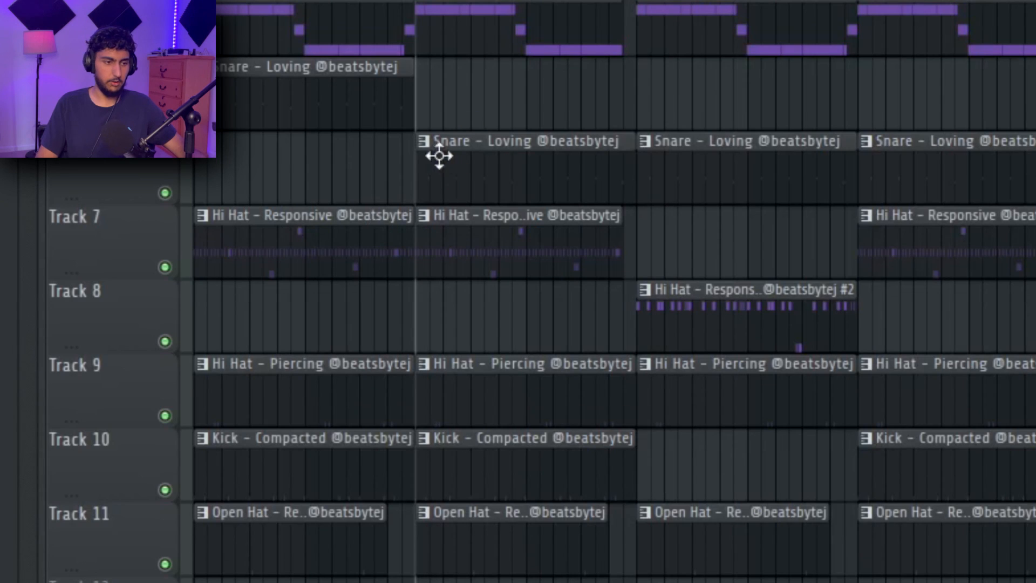
pyautogui.rightClick(439, 152)
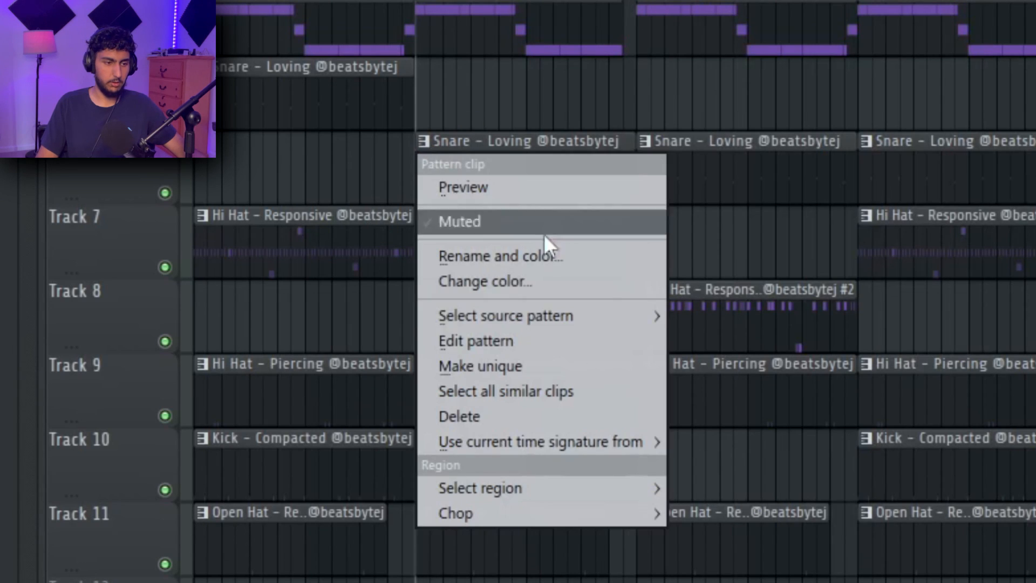
pyautogui.click(521, 370)
pyautogui.rightClick(968, 189)
pyautogui.rightClick(747, 188)
pyautogui.moveTo(701, 181); pyautogui.dragTo(608, 178)
pyautogui.hotkey('ctrl', 'b')
pyautogui.hotkey('ctrl', 'b')
pyautogui.hotkey('ctrl', 'd')
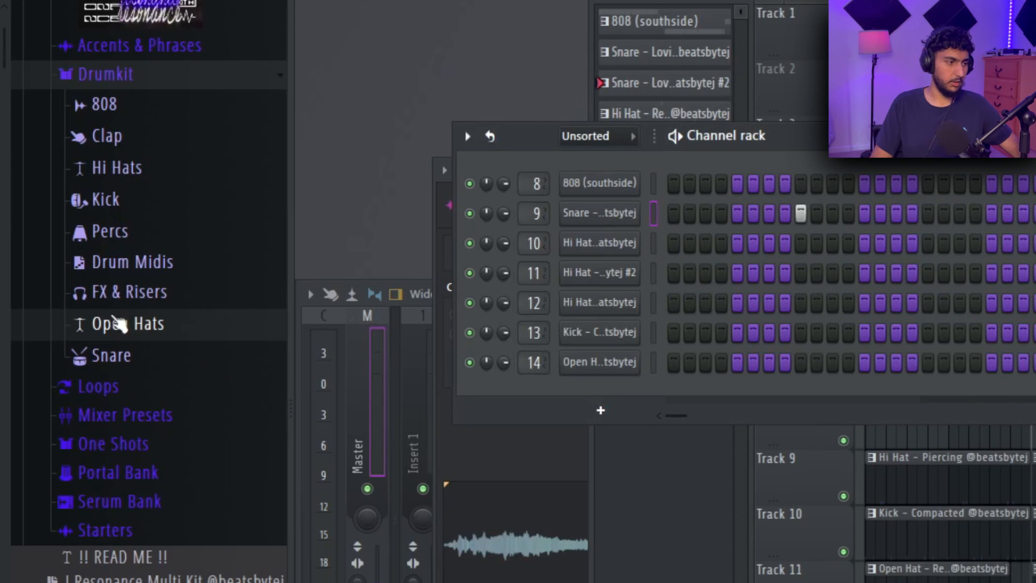
# Audition samples in the Resonance Multi Kit's Drumkit folders and add Clap - Folded as a channel below the snare
pyautogui.click(141, 366)
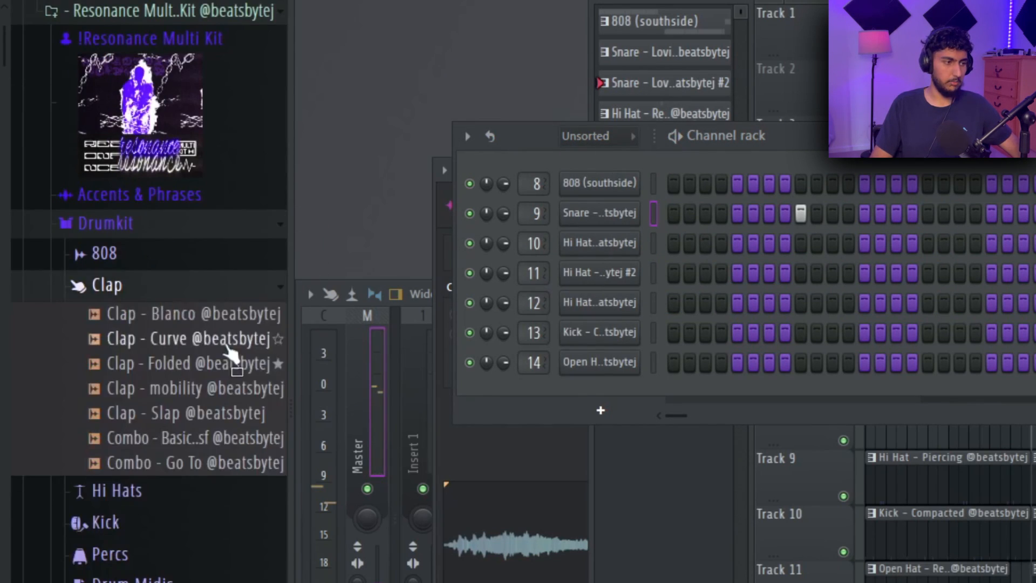
pyautogui.scroll(2, 227, 348)
pyautogui.click(240, 395)
pyautogui.scroll(-4, 237, 378)
pyautogui.click(160, 103)
pyautogui.click(159, 105)
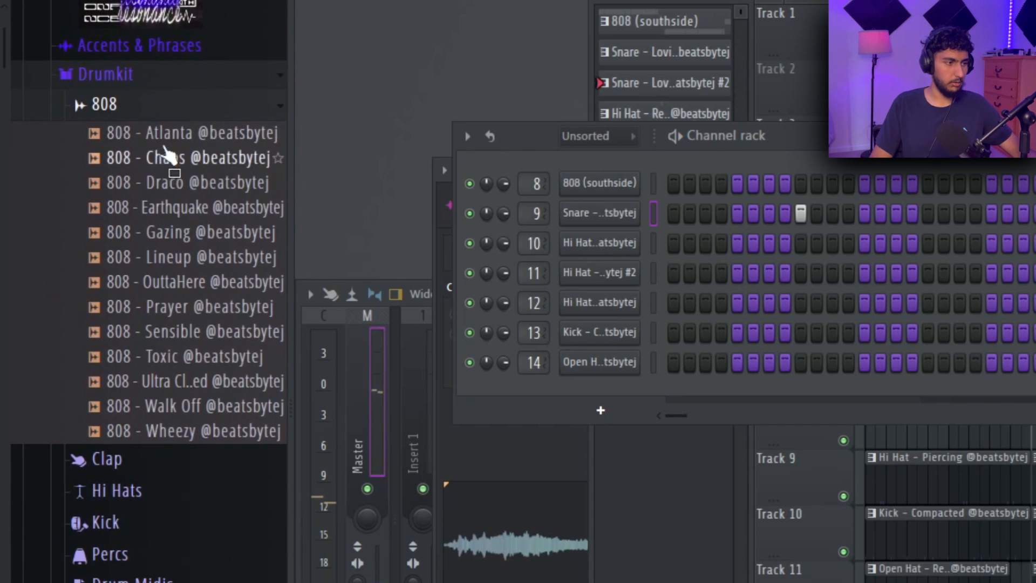
pyautogui.click(199, 113)
pyautogui.click(167, 136)
pyautogui.click(204, 292)
pyautogui.click(189, 265)
pyautogui.click(211, 190)
pyautogui.click(213, 216)
pyautogui.moveTo(212, 216); pyautogui.dragTo(707, 415)
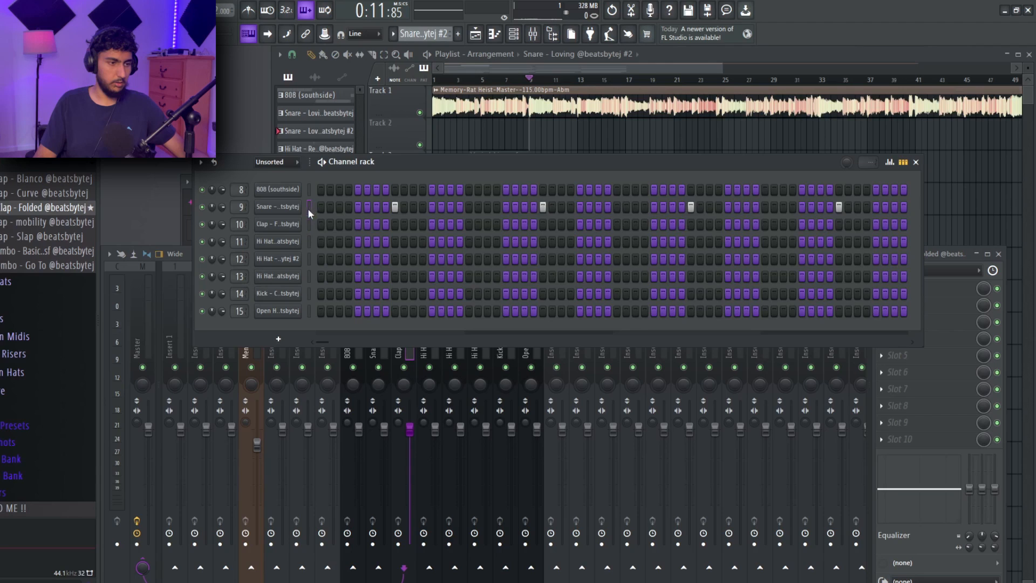
# Move the notes of the Snare - Loving #2 pattern from the snare channel to the Clap - Folded channel
pyautogui.click(308, 207)
pyautogui.hotkey('ctrl', 'x')
pyautogui.click(306, 225)
pyautogui.hotkey('ctrl', 'v')
# Put the two lower clap notes on C5 in the Clap - Folded piano roll and close it
pyautogui.rightClick(300, 221)
pyautogui.click(320, 225)
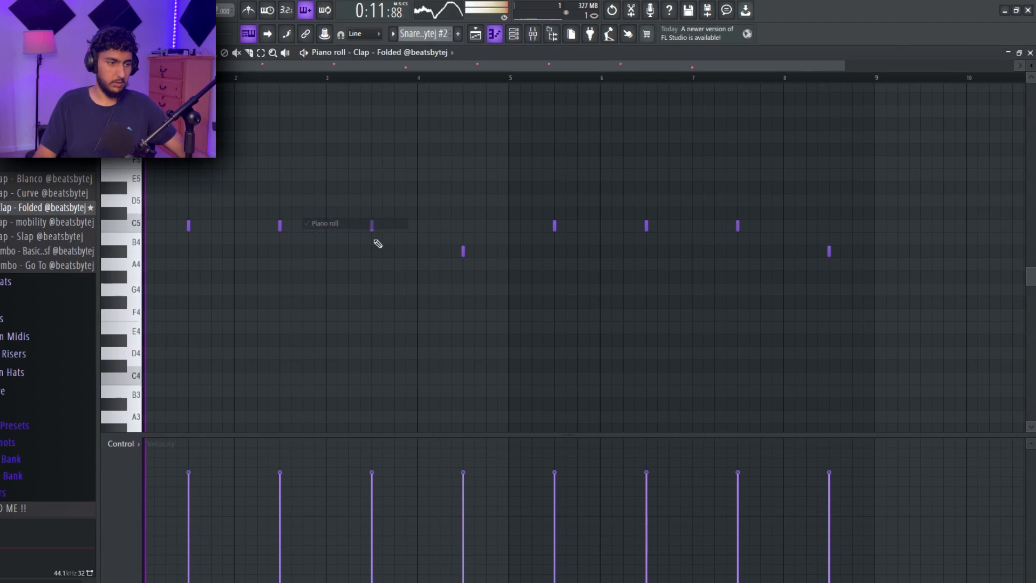
pyautogui.moveTo(463, 251); pyautogui.dragTo(463, 226)
pyautogui.rightClick(829, 251)
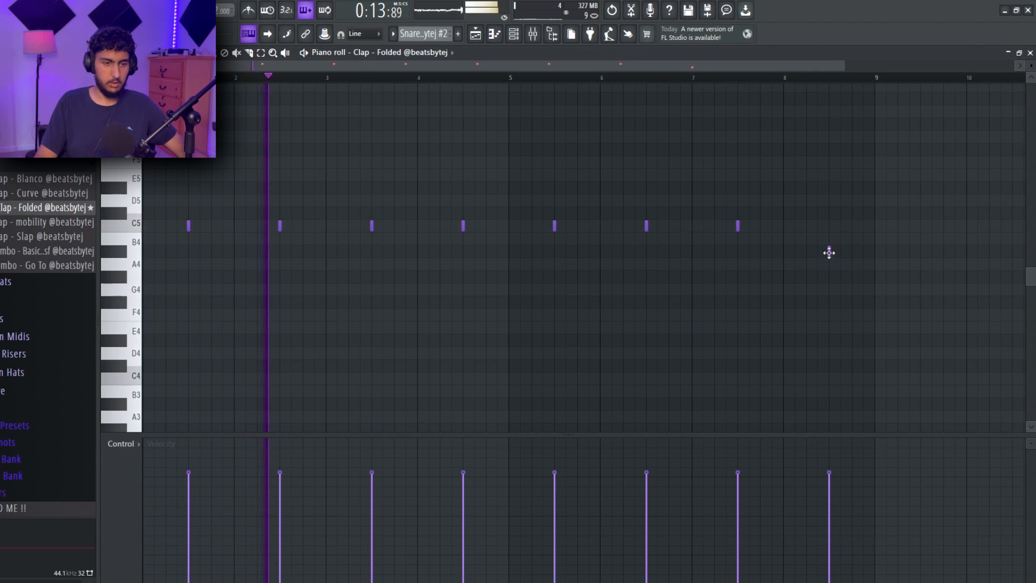
pyautogui.click(827, 223)
pyautogui.click(1030, 53)
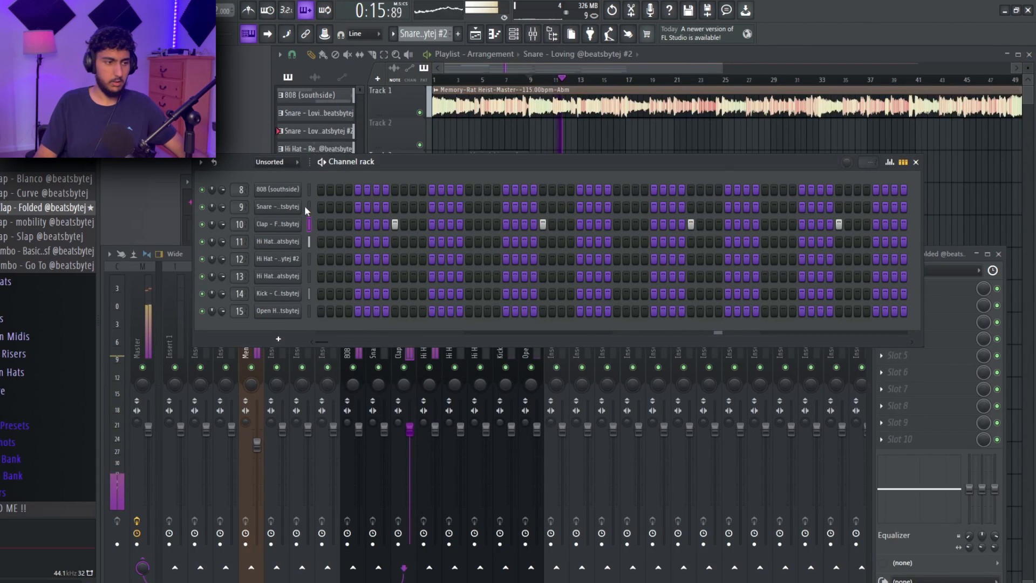
# Open the Clap - Folded sampler settings, enable the option beside Precomputed effects, and return to the playlist
pyautogui.click(299, 222)
pyautogui.click(382, 289)
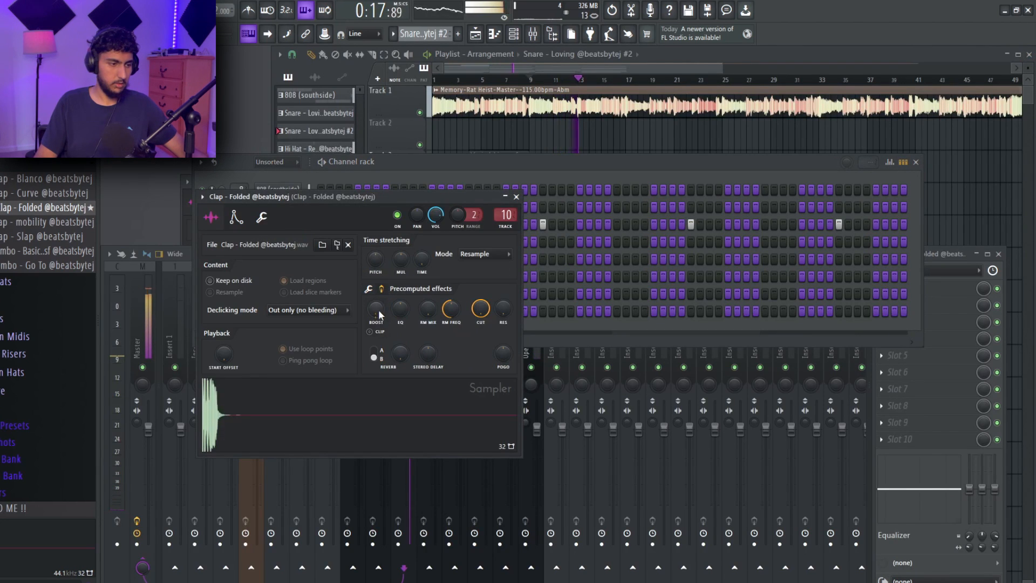
pyautogui.rightClick(748, 148)
# Duplicate the Track 5 snare clip to bar 9 and delete the Snare - Loving #2 clip at bar 9 on Track 6
pyautogui.scroll(-2, 739, 149)
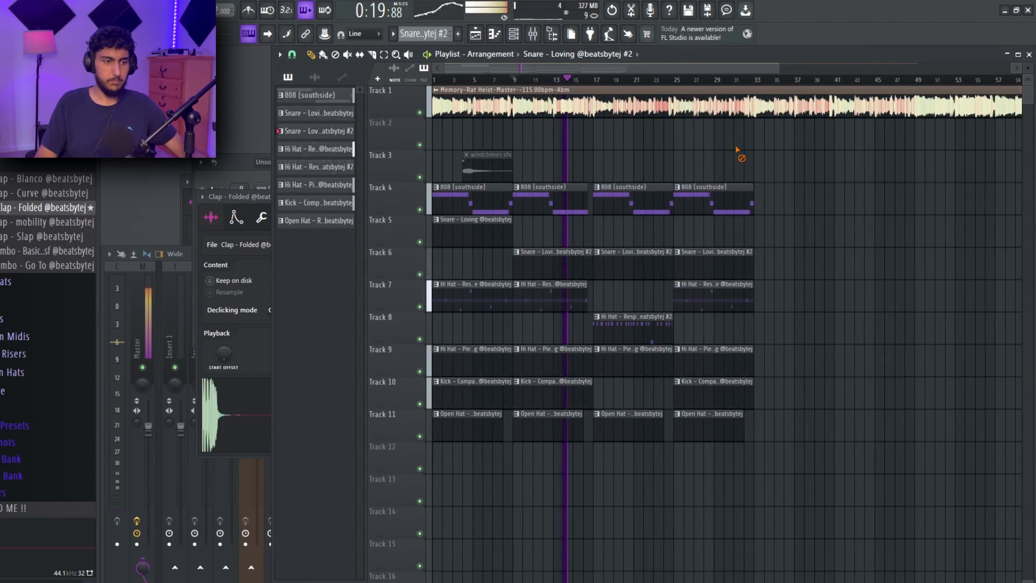
pyautogui.scroll(3, 664, 247)
pyautogui.click(478, 239)
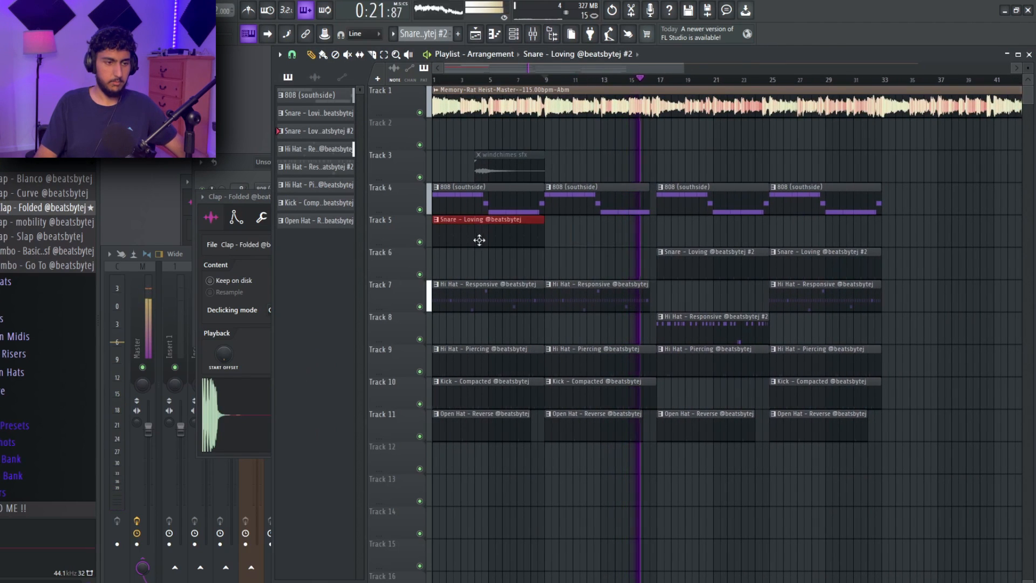
pyautogui.hotkey('ctrl', 'b')
pyautogui.rightClick(589, 264)
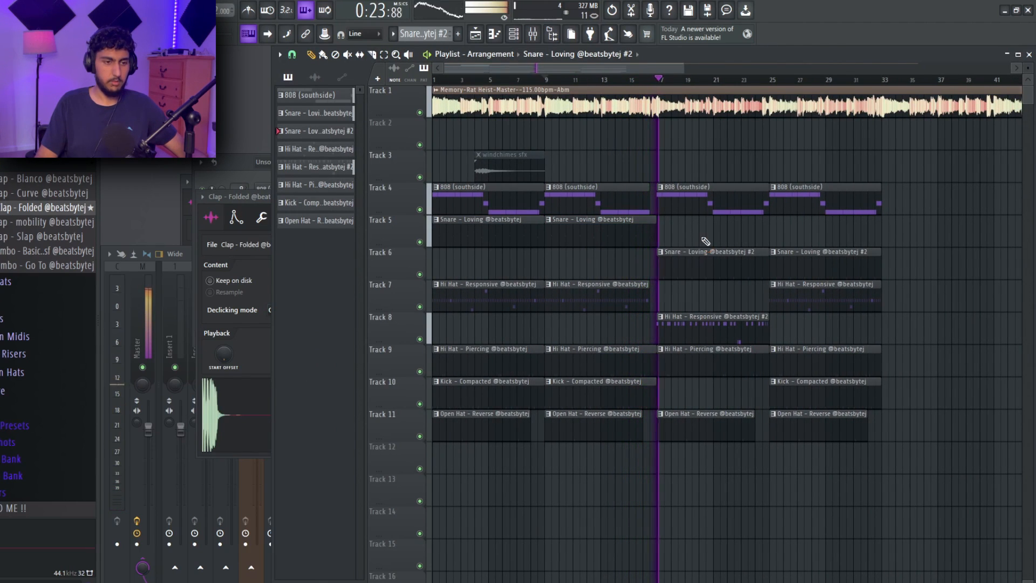
# Unmute the windchimes sfx clip and move it to bar 21 on Track 2
pyautogui.scroll(-1, 867, 229)
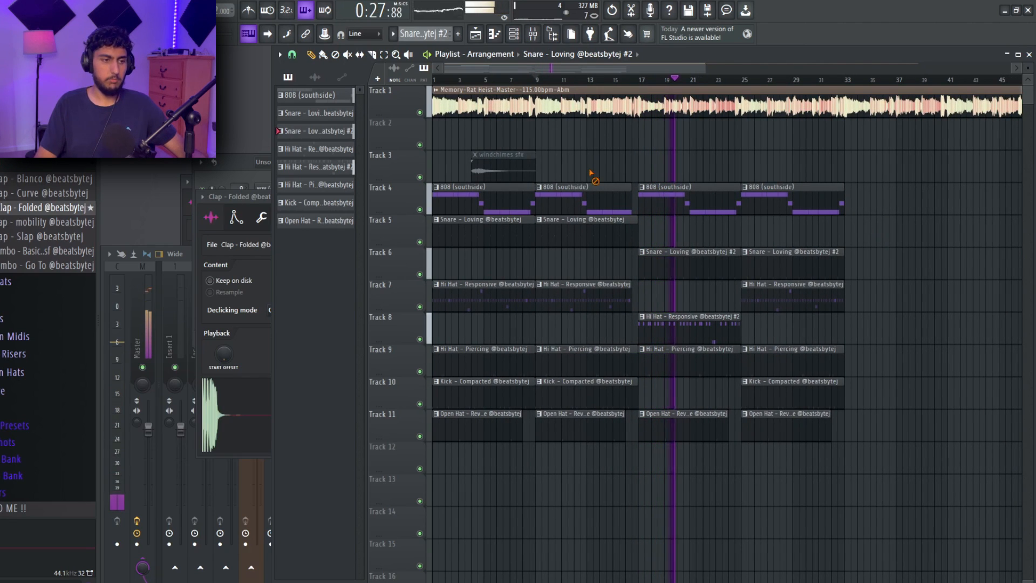
pyautogui.moveTo(504, 168); pyautogui.dragTo(725, 168)
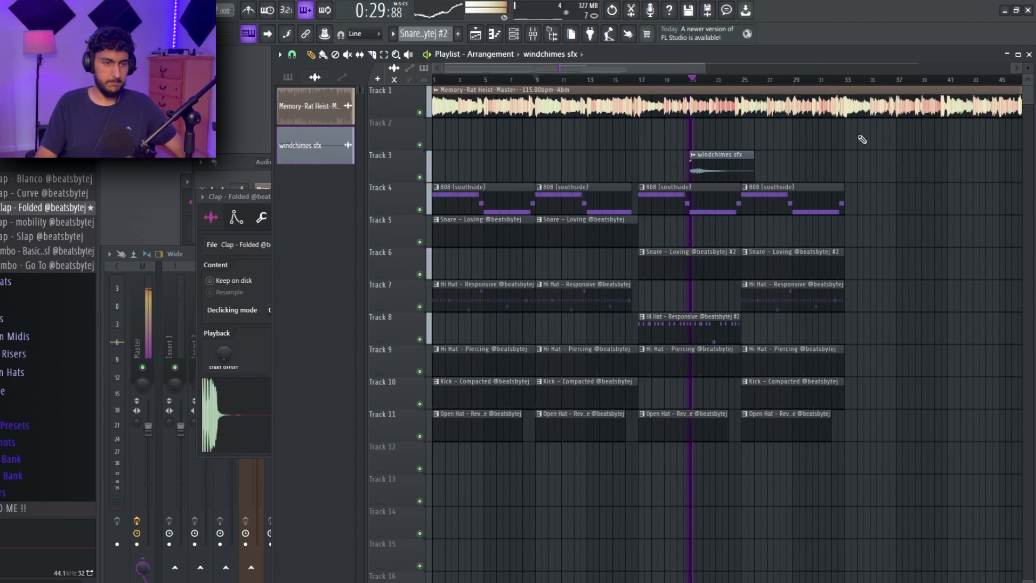
pyautogui.doubleClick(733, 164)
pyautogui.moveTo(799, 166); pyautogui.dragTo(730, 169)
pyautogui.hotkey('shift', 'Up')
pyautogui.moveTo(869, 179); pyautogui.dragTo(823, 134)
pyautogui.rightClick(823, 135)
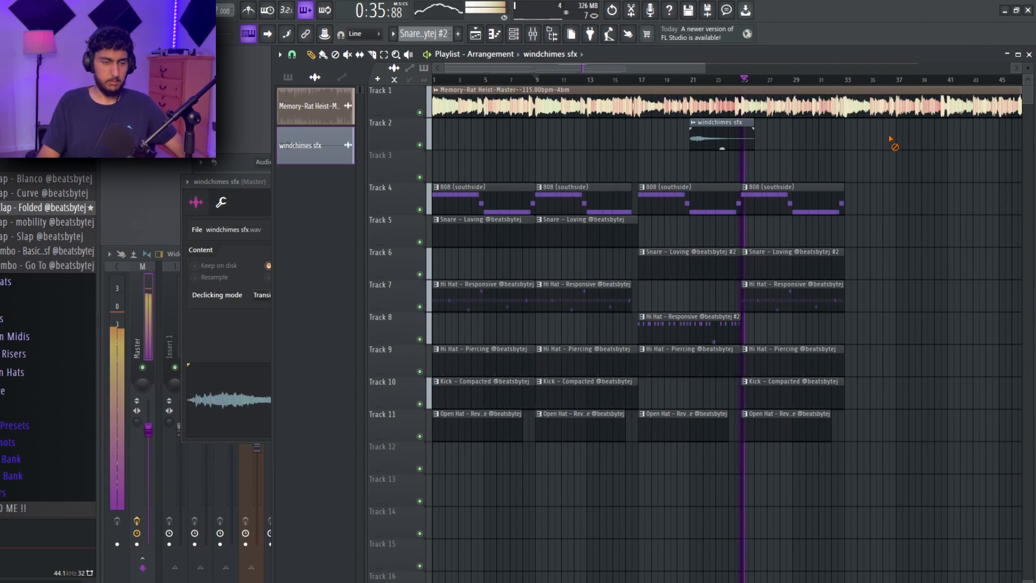
# Slice the Hi Hat - Responsive clip at bar 25 on Track 7 and remove the pieces just before bars 29 and 33
pyautogui.scroll(4, 821, 299)
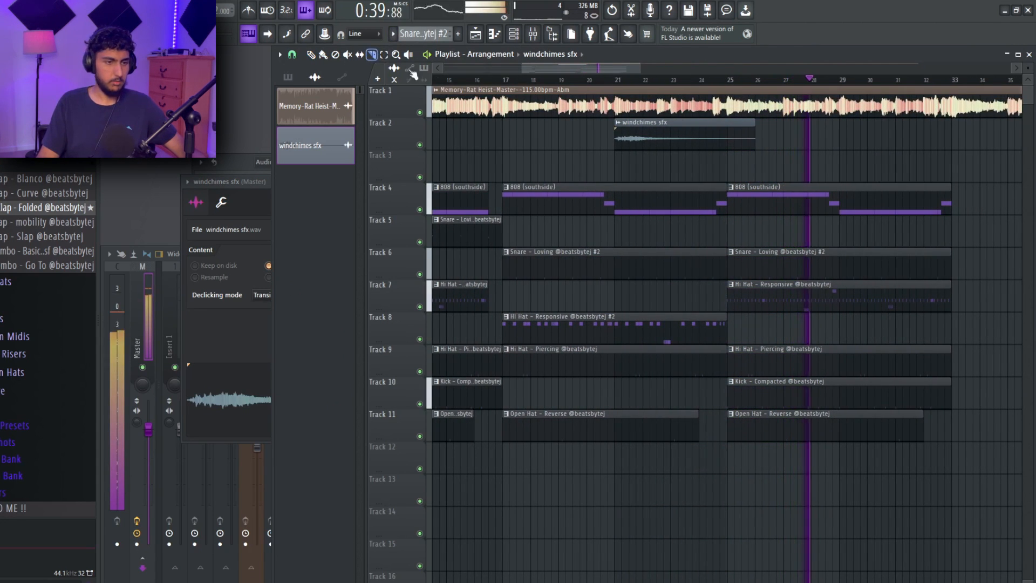
pyautogui.scroll(2, 772, 299)
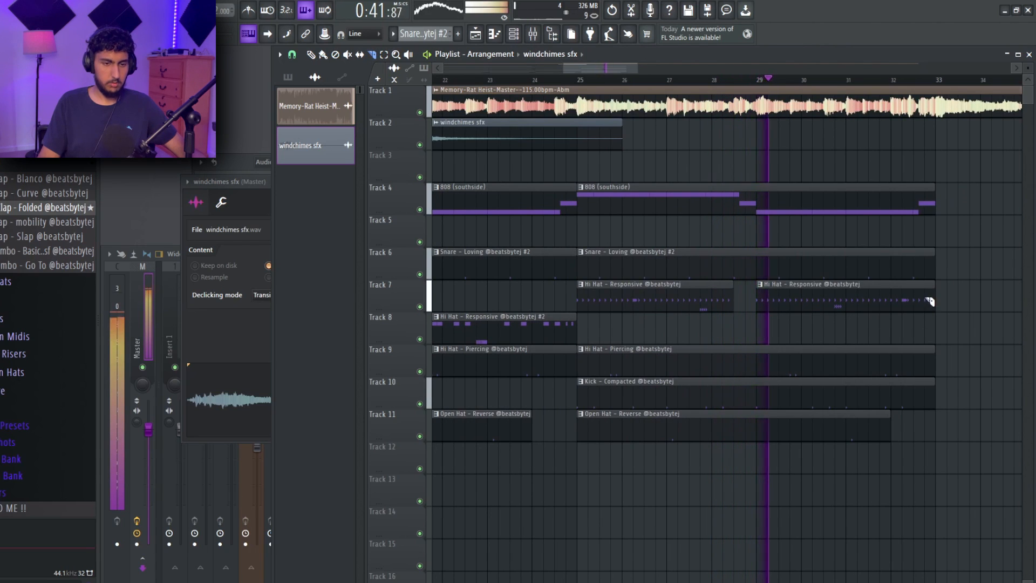
pyautogui.scroll(-4, 949, 321)
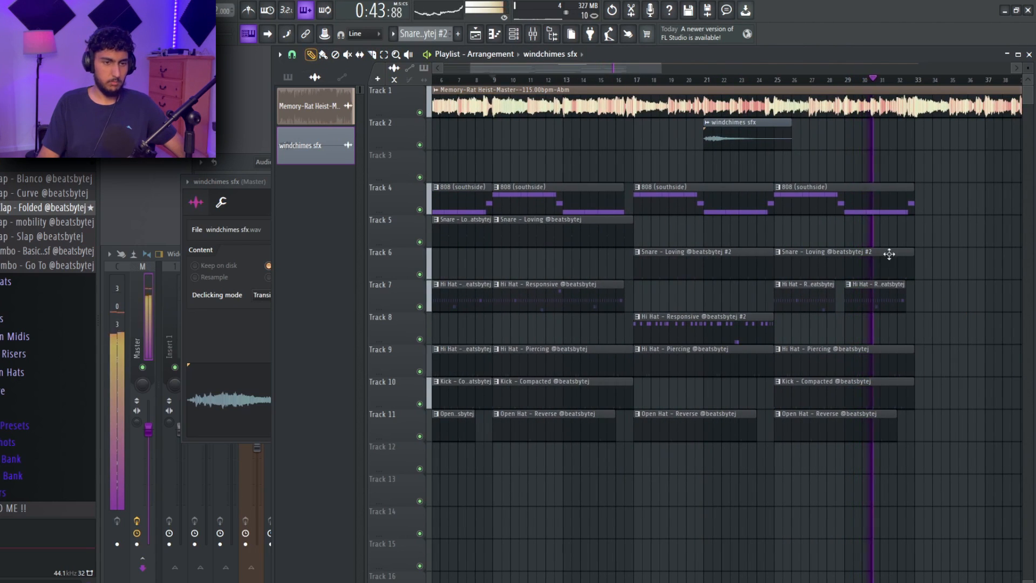
# Copy the bar 17 section's 808, snare and hat clips on Tracks 4 to 11 to bar 33
pyautogui.hscroll(5, 874, 277)
pyautogui.hscroll(-3, 808, 342)
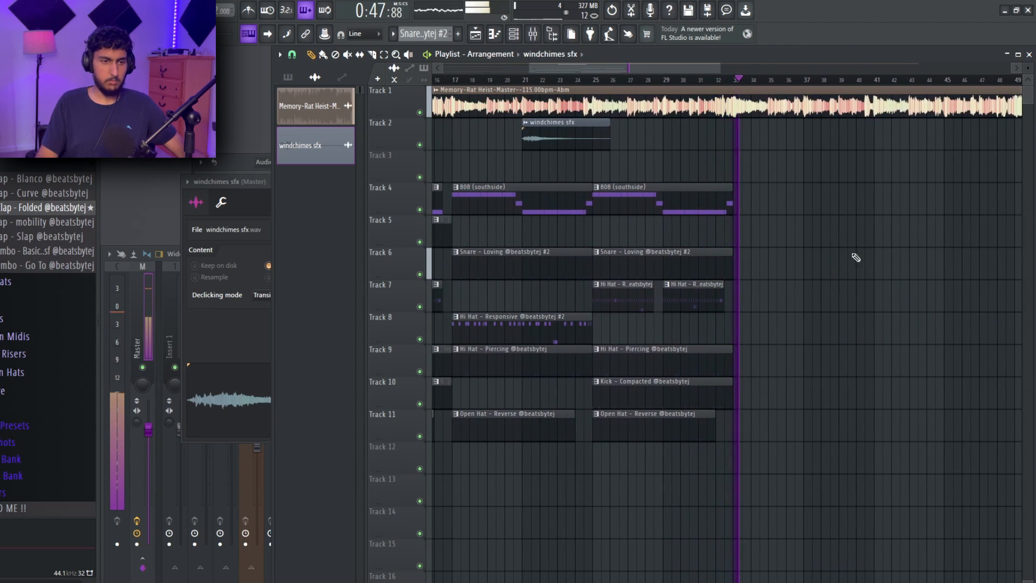
pyautogui.scroll(-5, 865, 215)
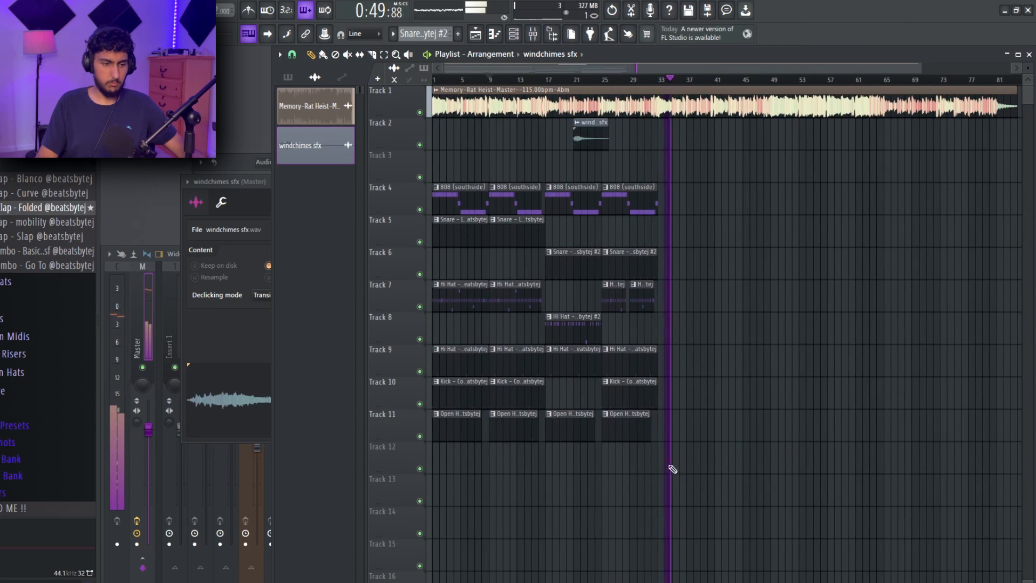
pyautogui.moveTo(575, 438); pyautogui.dragTo(688, 200)
pyautogui.keyDown('ctrl'); pyautogui.click(729, 287); pyautogui.keyUp('ctrl')
pyautogui.scroll(3, 731, 289)
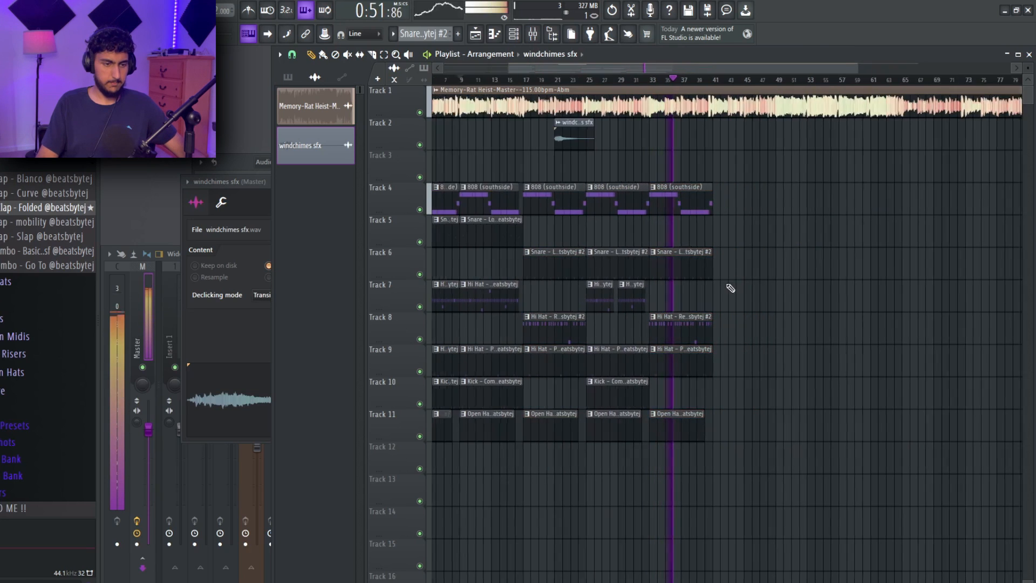
pyautogui.scroll(-2, 774, 293)
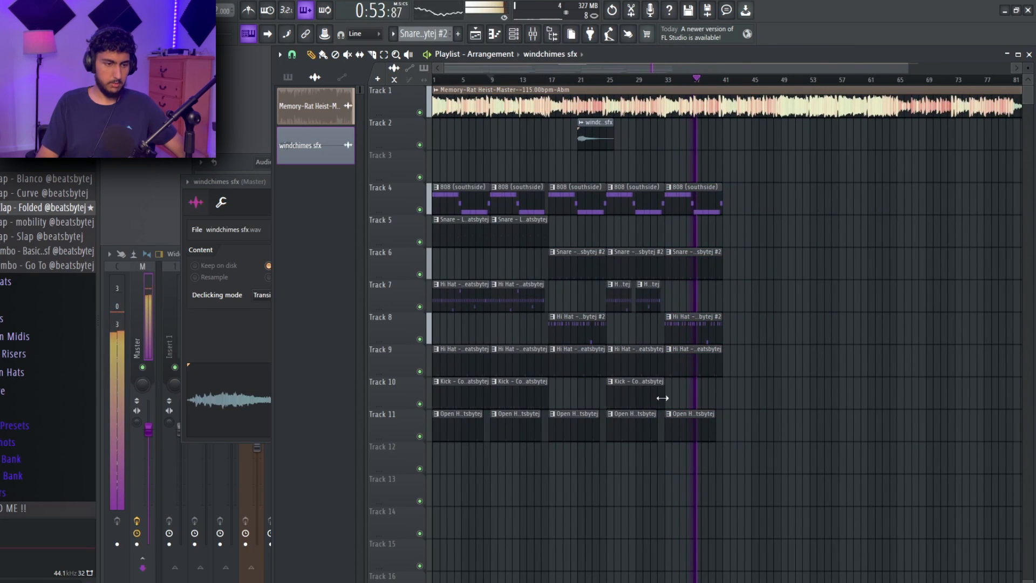
pyautogui.moveTo(636, 398)
pyautogui.mouseDown()
pyautogui.moveTo(696, 396)
pyautogui.moveTo(645, 396)
pyautogui.mouseUp()
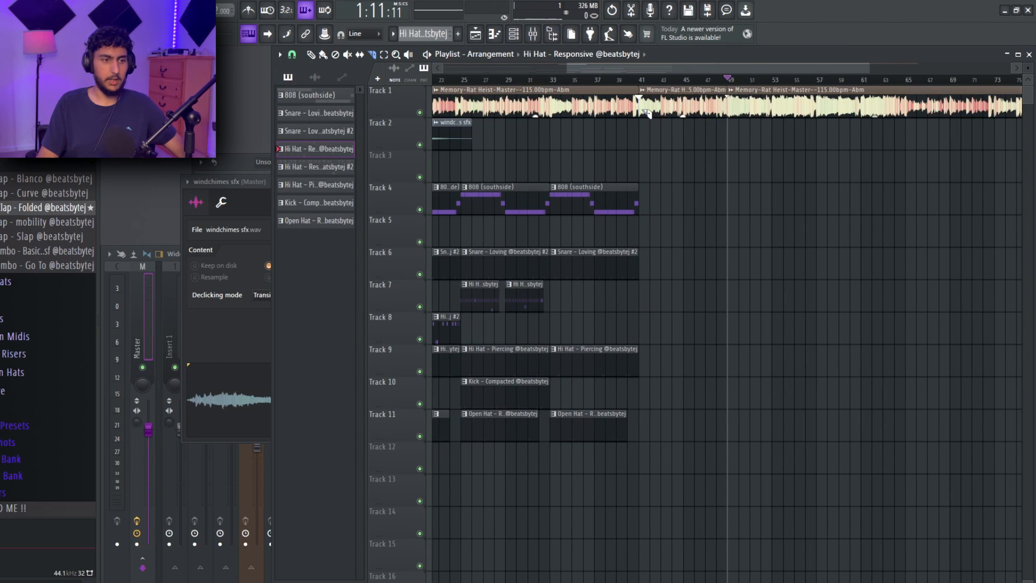
# Move the song slice from bars 41 to 49 onto Track 14 and place the remaining song part at bar 41 on Track 2
pyautogui.moveTo(686, 106); pyautogui.dragTo(489, 526)
pyautogui.scroll(-4, 652, 464)
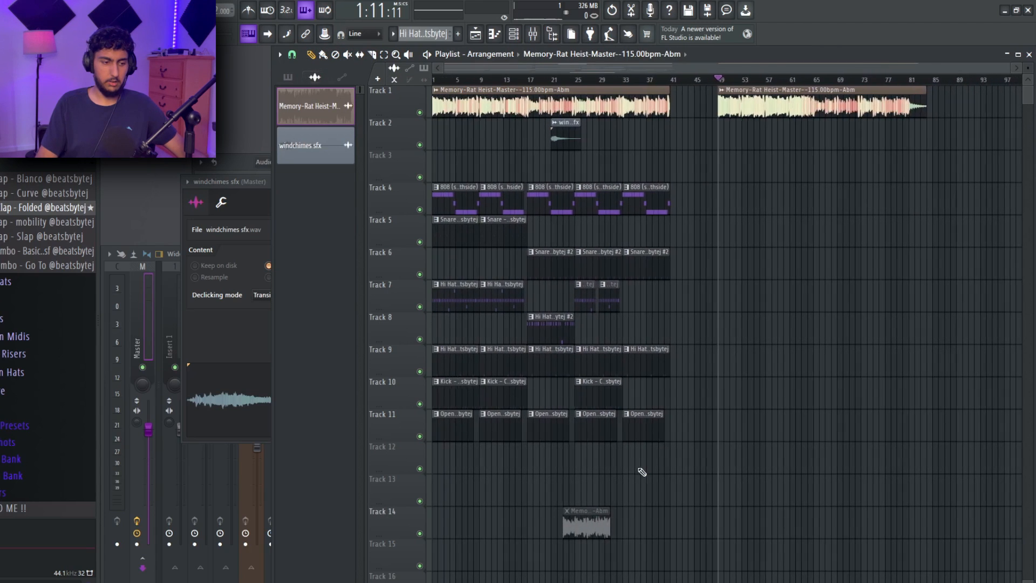
pyautogui.moveTo(596, 528); pyautogui.dragTo(513, 545)
pyautogui.moveTo(766, 94); pyautogui.dragTo(717, 145)
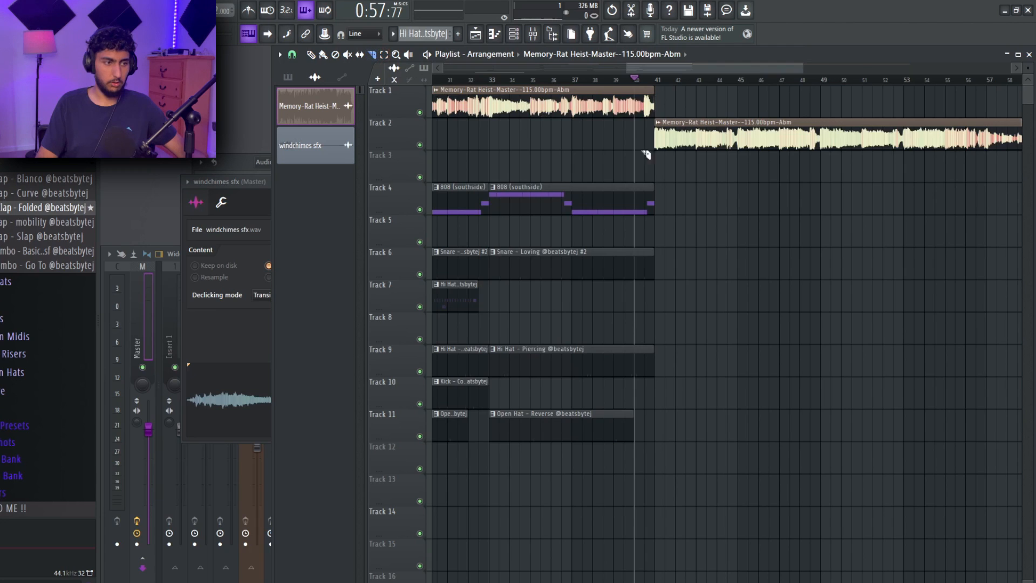
# Copy the drum and 808 clips of bars 1 to 16 on Tracks 4 to 11 to bar 41
pyautogui.scroll(-3, 694, 161)
pyautogui.scroll(-1, 855, 335)
pyautogui.moveTo(513, 439); pyautogui.dragTo(368, 201)
pyautogui.moveTo(462, 205); pyautogui.dragTo(712, 212)
pyautogui.keyDown('ctrl'); pyautogui.click(732, 176); pyautogui.keyUp('ctrl')
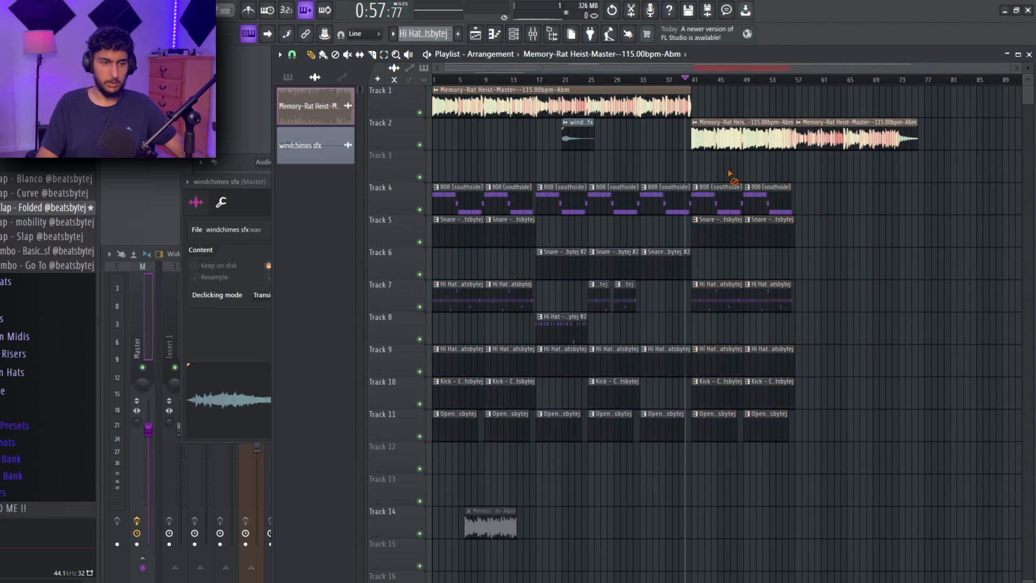
# Trim the end of the 808 clip just before bar 41 on Track 4 and play back the transition
pyautogui.scroll(3, 740, 170)
pyautogui.press('space')
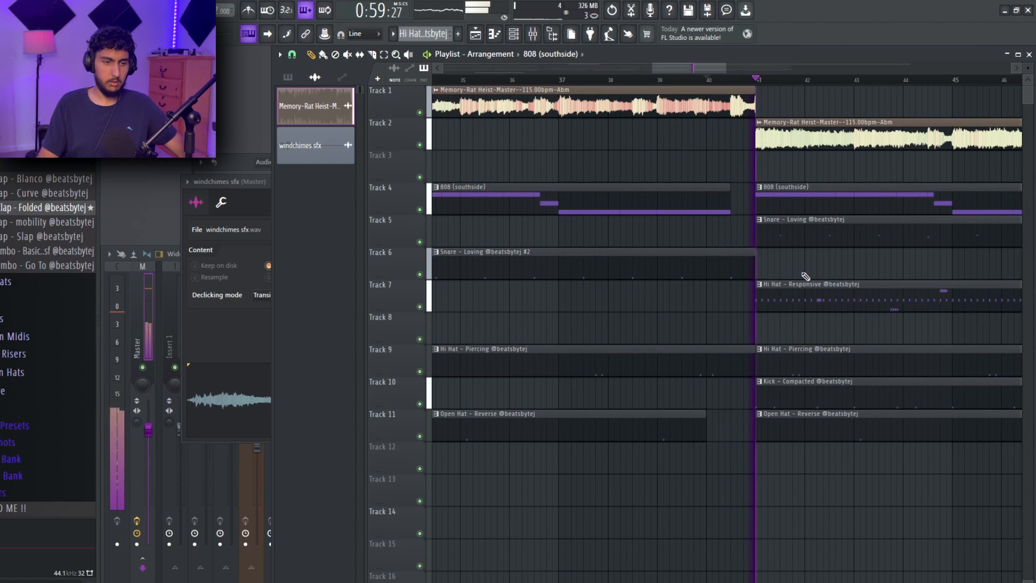
pyautogui.scroll(-1, 810, 272)
pyautogui.scroll(-3, 810, 271)
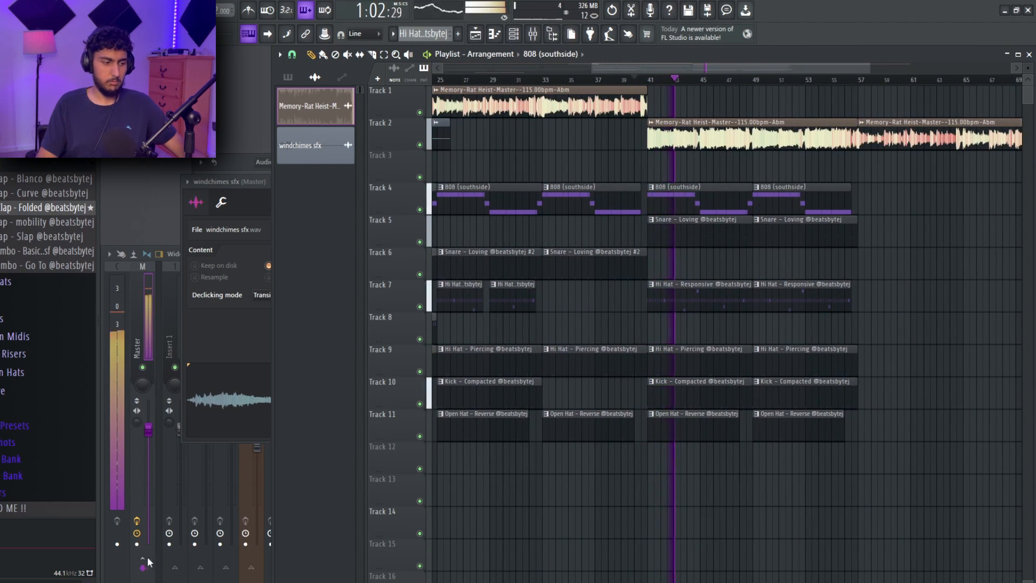
# Select the Memory-Rat Heist track in the mixer and keep listening to the section after bar 41
pyautogui.click(252, 484)
pyautogui.click(810, 199)
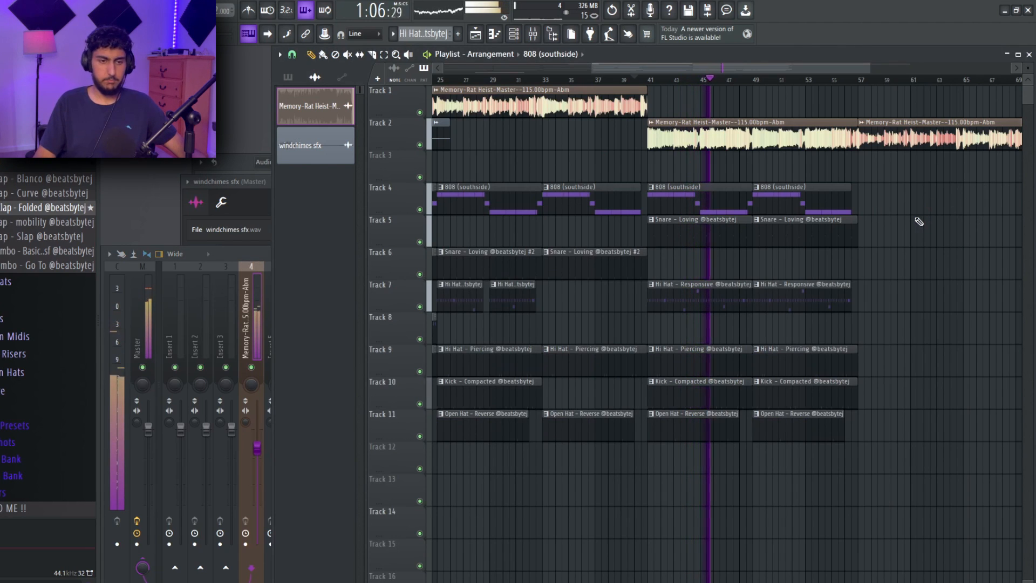
pyautogui.scroll(-2, 924, 216)
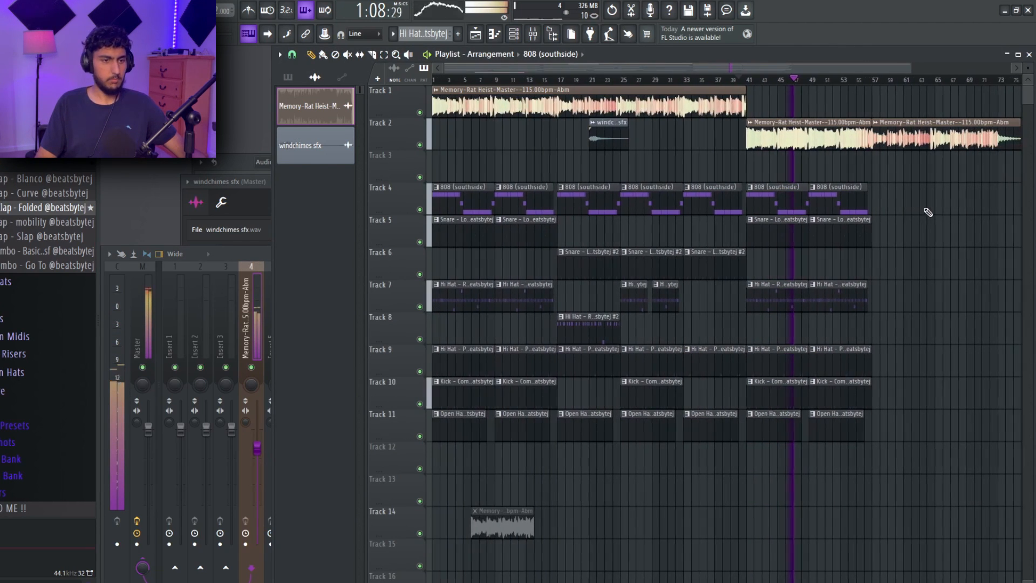